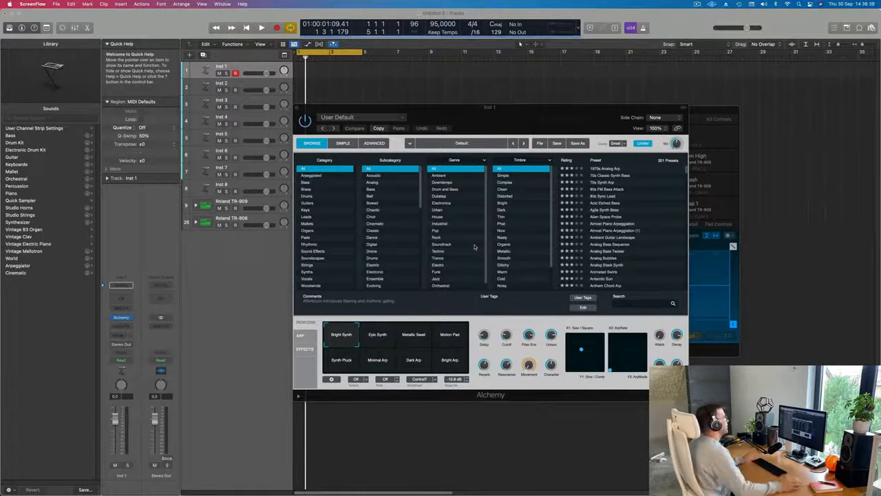
Step: Show the Musical Typing keyboard and select Kick 1 inside the expanded Roland TR-909 track stack, moving the plug-in windows out of the way
key("super+k")
left_click_drag(518, 115, 661, 96)
left_click(196, 205)
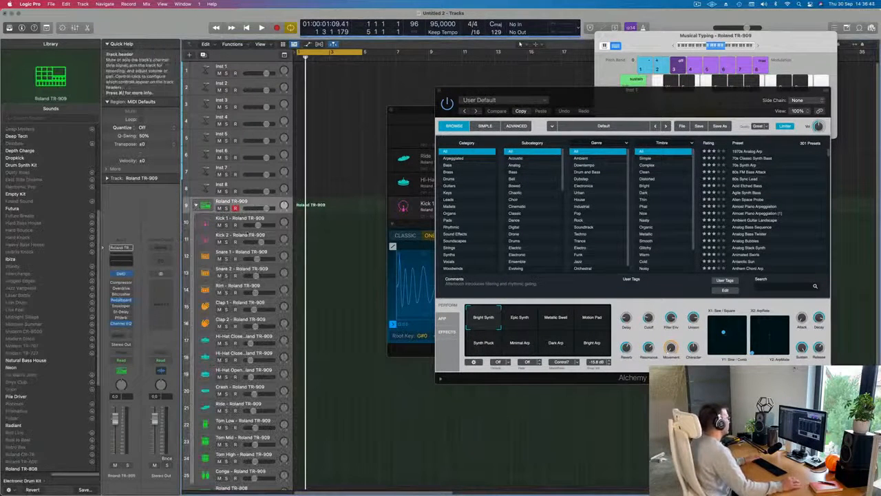
left_click(245, 218)
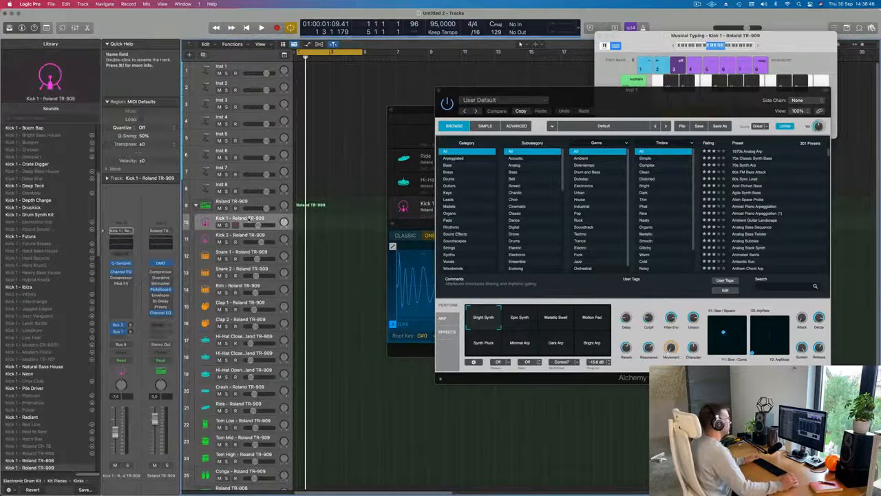
left_click_drag(638, 100, 679, 121)
left_click_drag(446, 121, 451, 188)
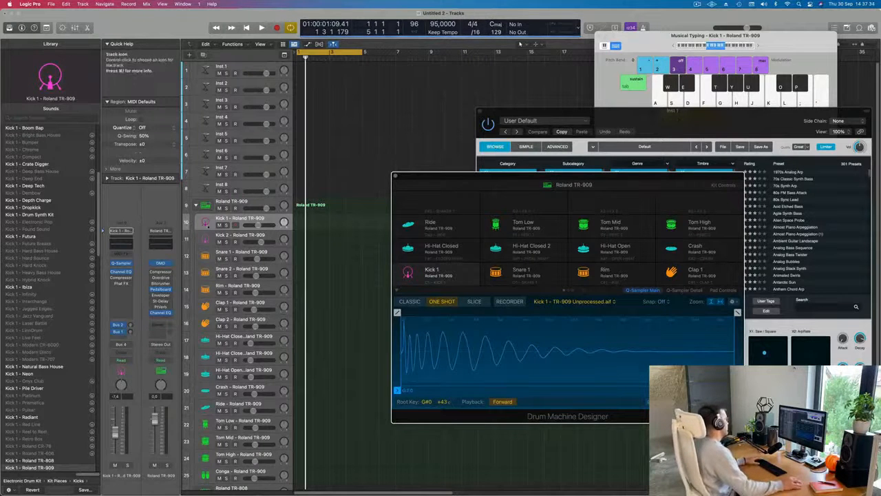
Step: Audition the Kick 1 sound repeatedly with Musical Typing, at the current octave and with the octave lowered to C0
key("a")
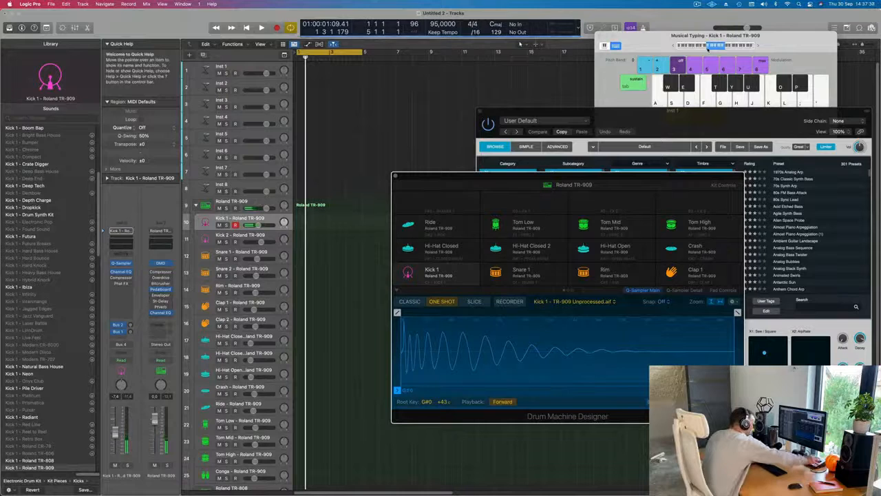
key("a")
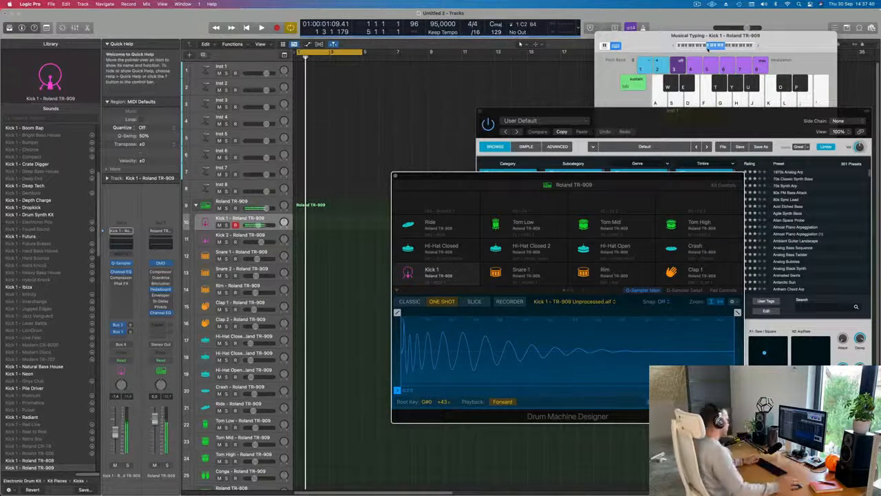
key("a")
key("a")
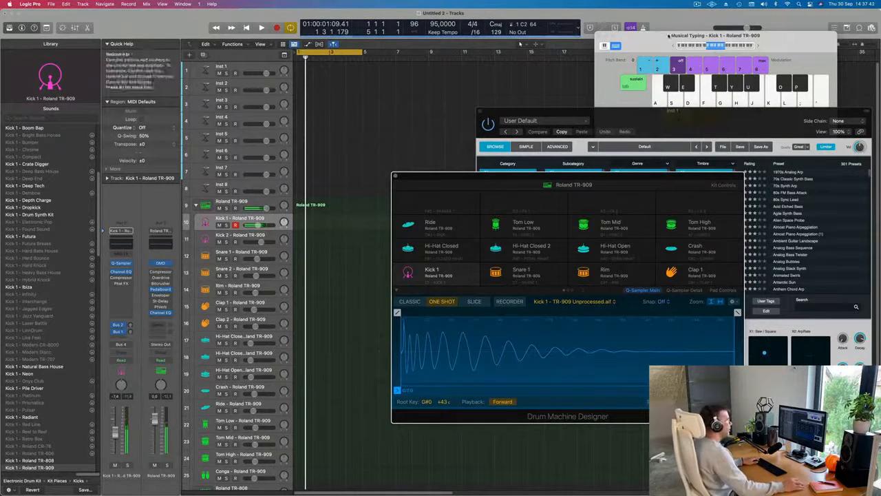
left_click(675, 47)
key("a")
key("a")
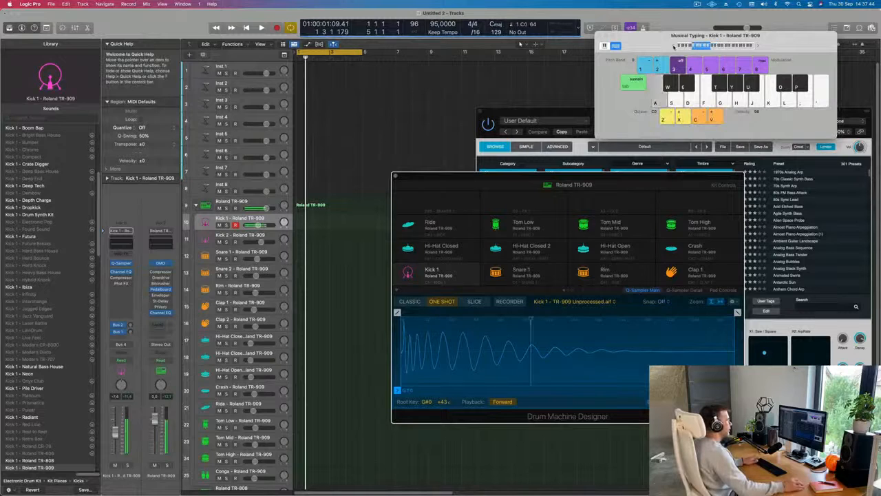
key("a")
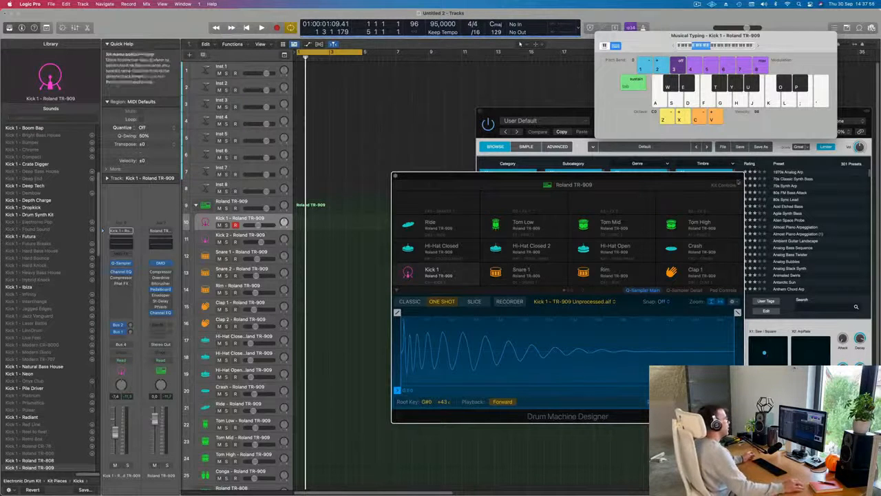
mouse_move(677, 181)
left_mouse_down()
mouse_move(660, 179)
mouse_move(678, 190)
left_mouse_up()
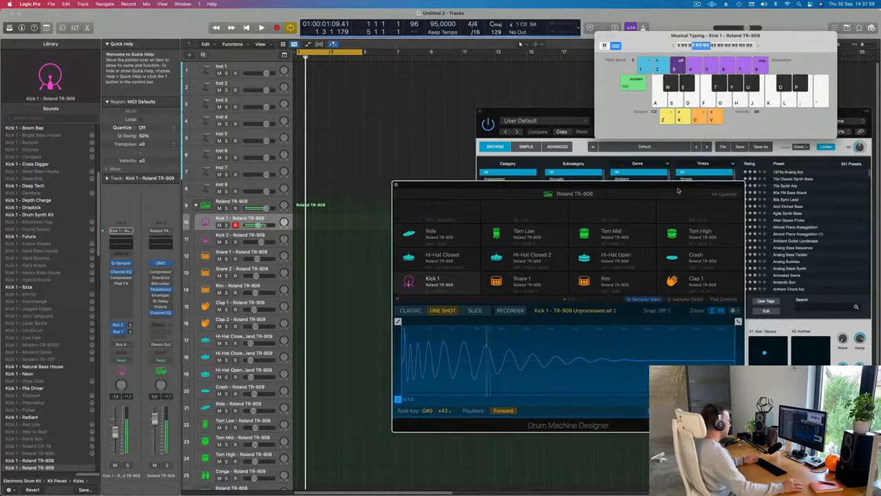
key("a")
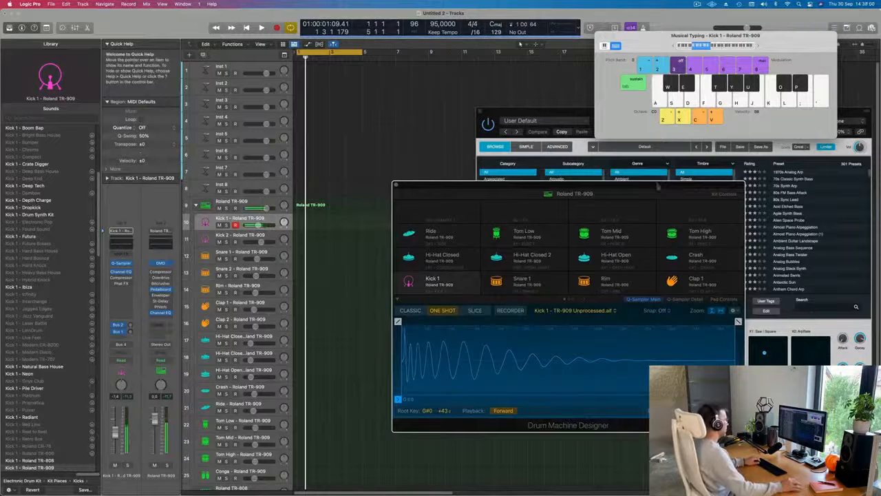
Step: Select the main Roland TR-909 track, raise the Musical Typing octave to C1 and audition the kick, rim and clap sounds
left_click(260, 202)
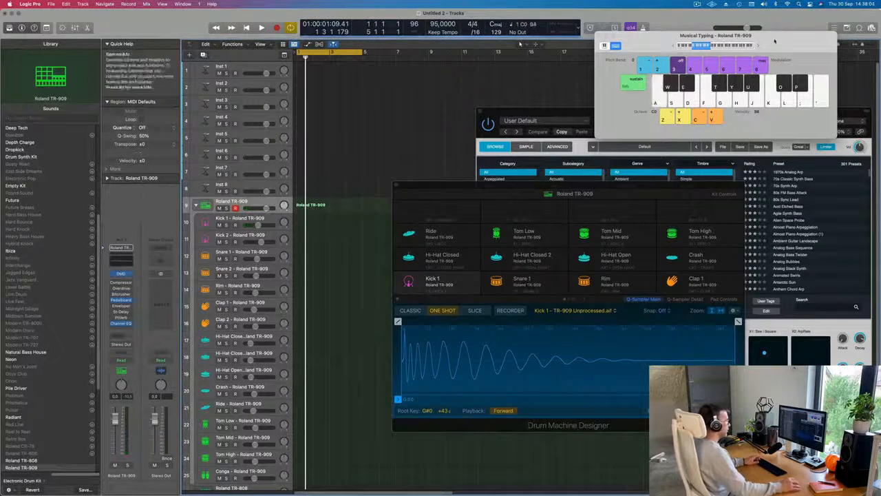
left_click(757, 46)
key("a")
key("a")
key("a")
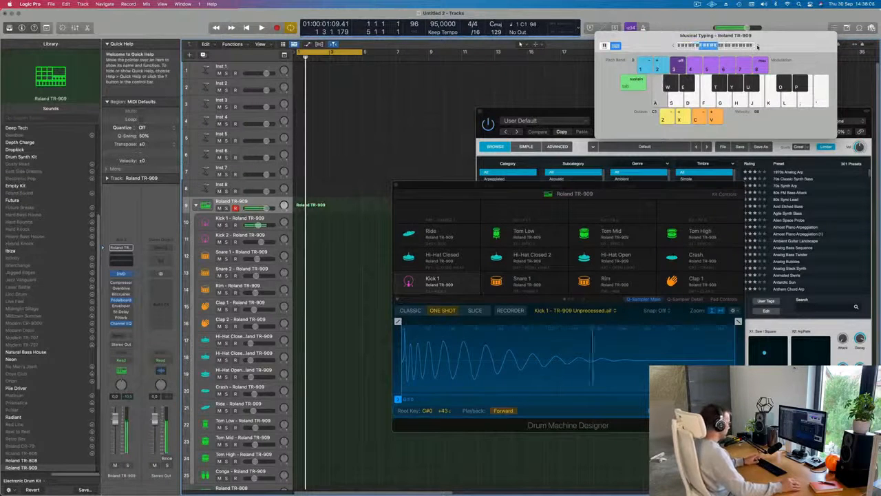
key("a")
key("w")
key("a")
key("e")
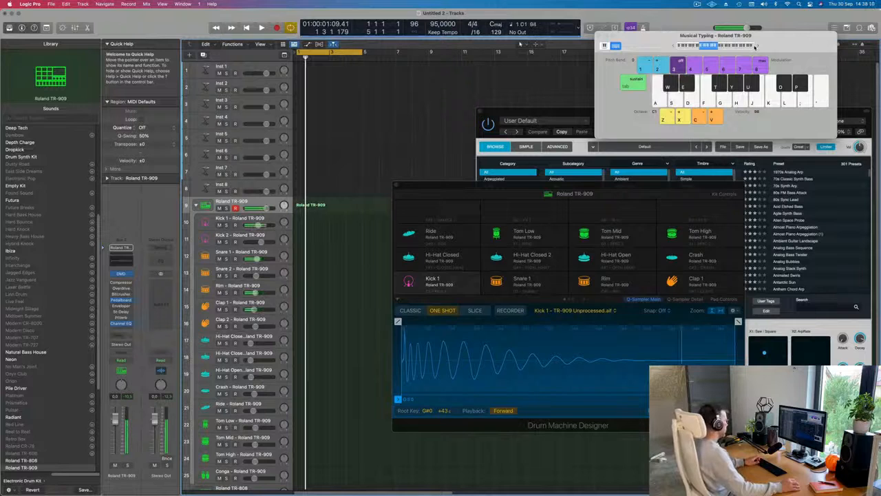
key("a")
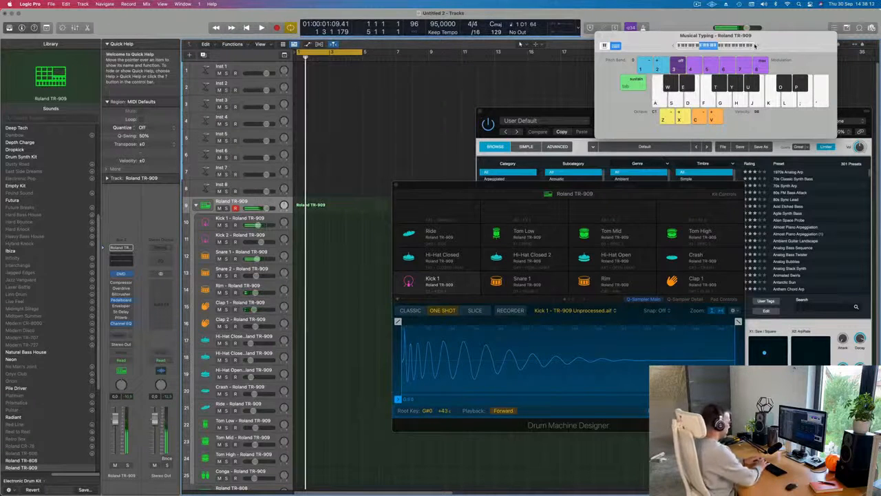
Step: Record a four-bar kick and snare pattern on the Roland TR-909 track with Musical Typing
key("r")
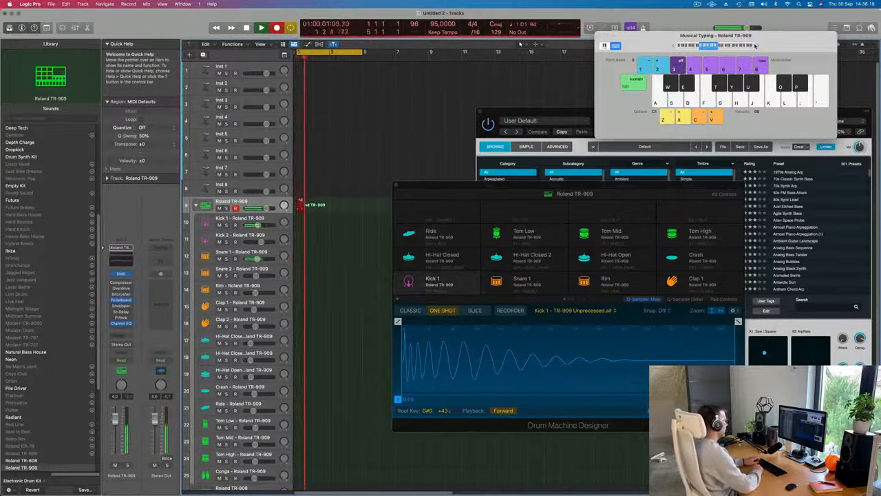
key("a")
key("a")
key("a")
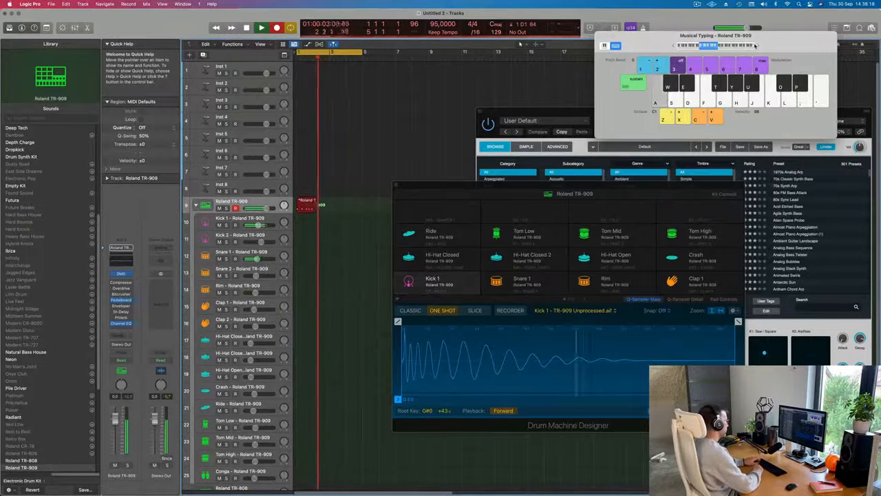
key("a")
key("a")
key("a")
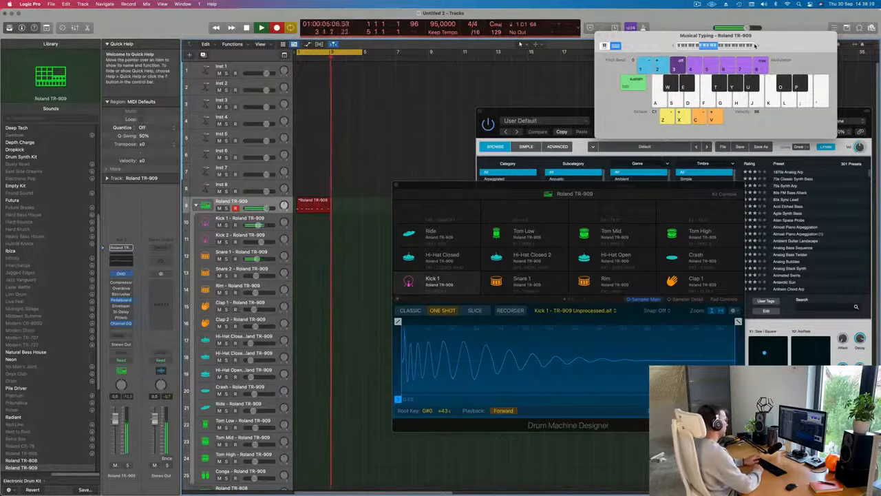
key("s")
key("a")
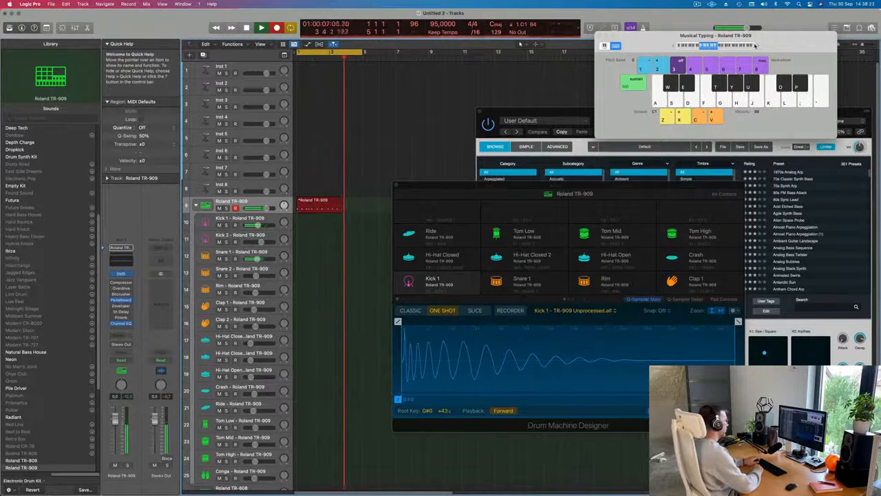
key("a")
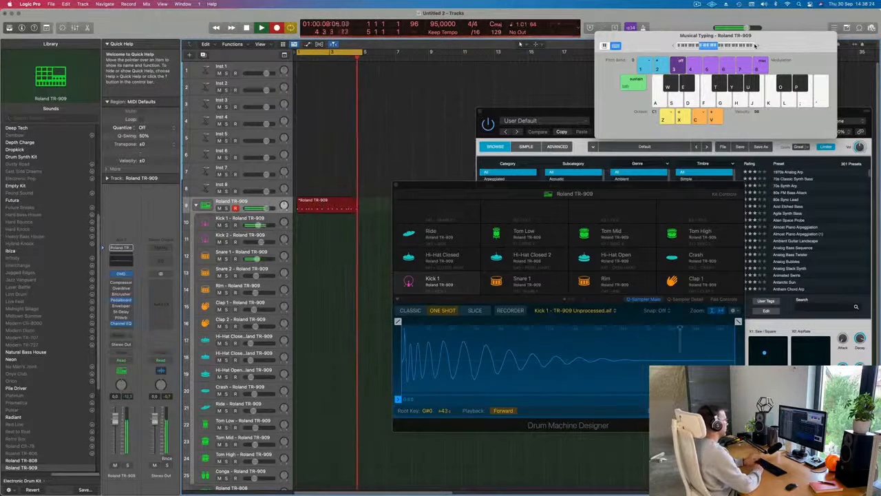
key("space")
Step: Play the start of the recorded Roland TR-909 region briefly and open the region in the Piano Roll
key("space")
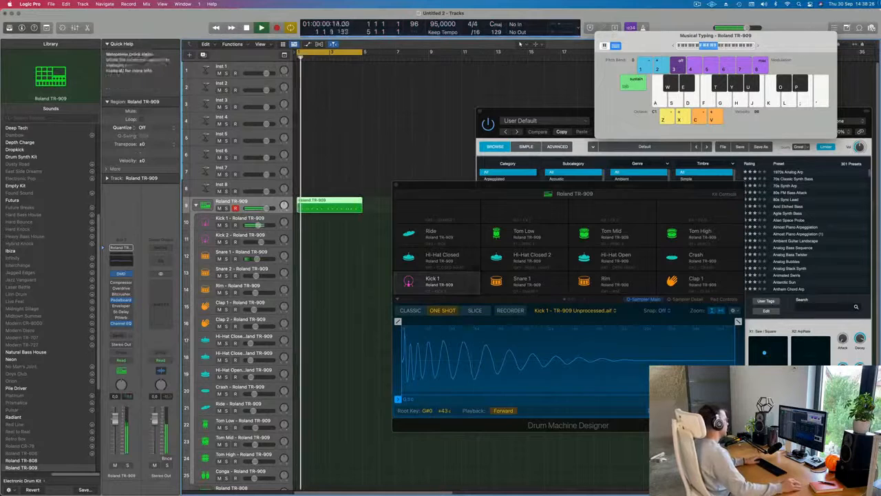
key("space")
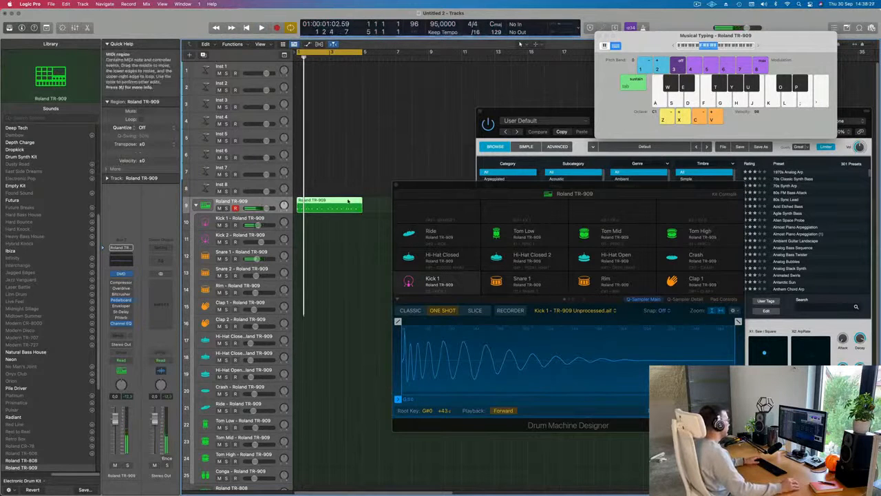
double_click(348, 201)
double_click(348, 201)
double_click(348, 202)
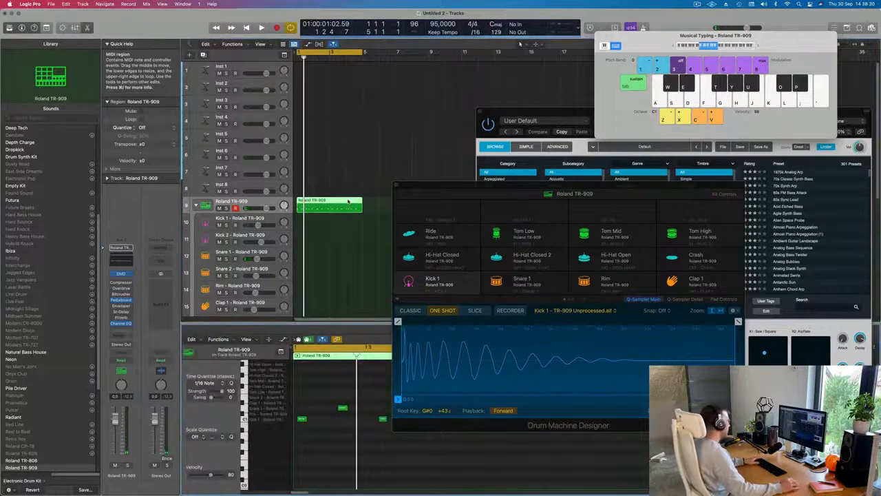
Step: Play back the recorded drum region and examine the timing of its kick and snare notes in the Piano Roll
key("space")
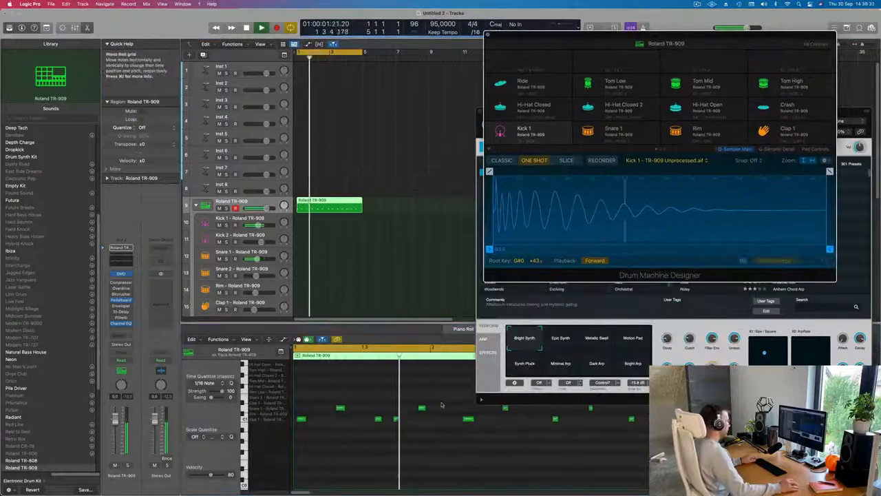
scroll(392, 464, "down", 6)
key("space")
scroll(356, 442, "up", 2)
scroll(355, 442, "up", 4)
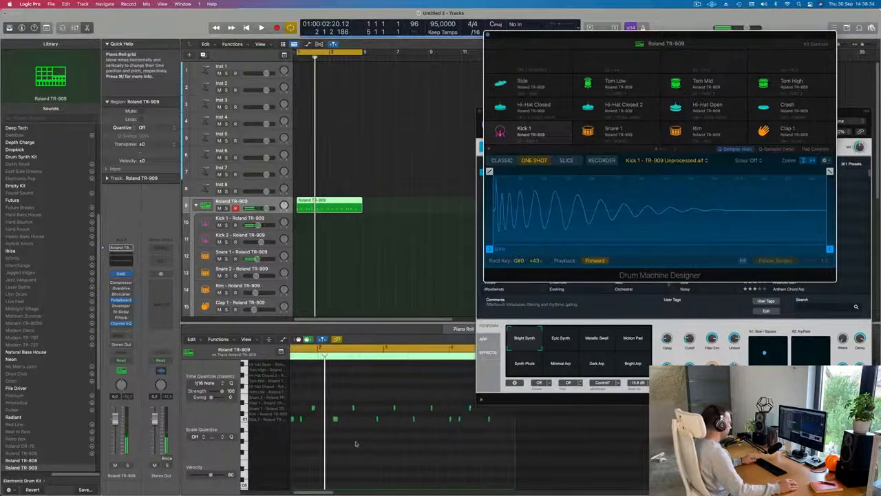
scroll(386, 413, "down", 4)
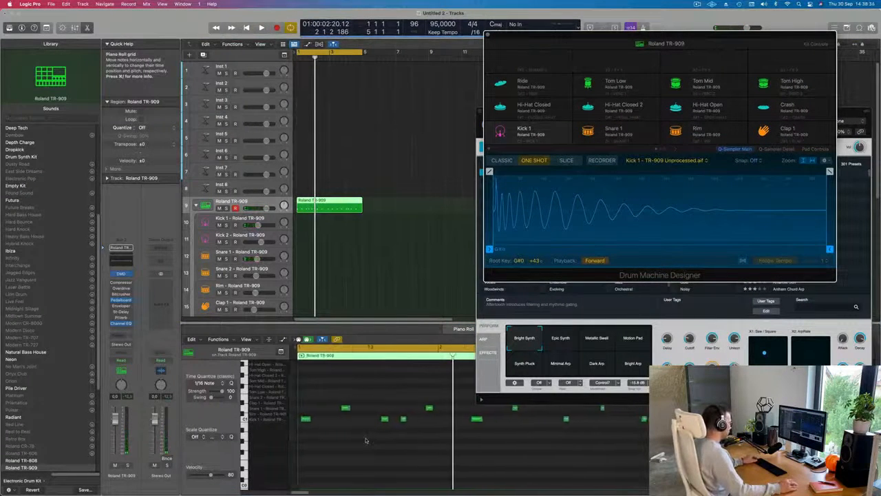
key("space")
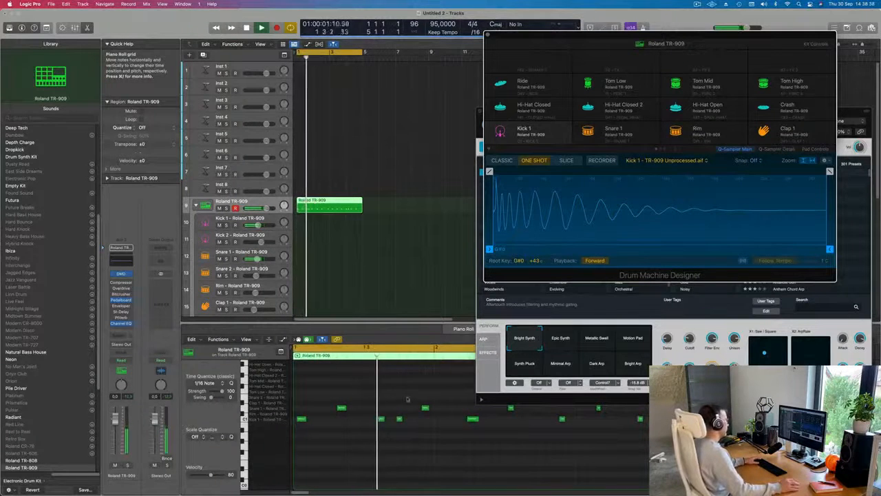
key("space")
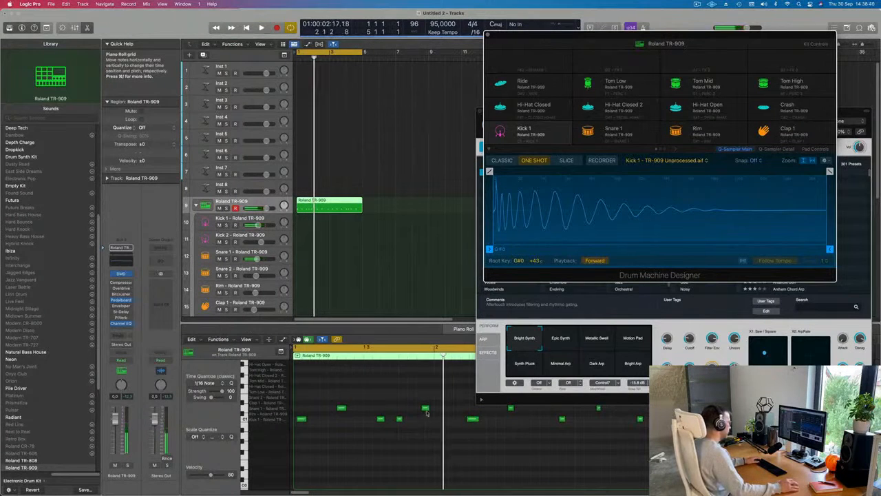
Step: Nudge the second snare note of bar 1 slightly earlier and the first one slightly later, and play the result
left_click_drag(425, 411, 420, 407)
left_click_drag(341, 405, 348, 406)
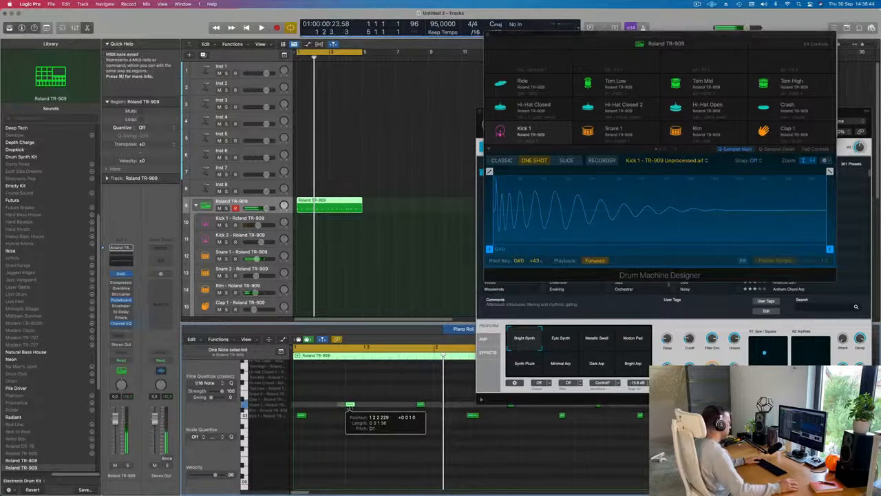
key("space")
key("super+Left")
key("super+Left")
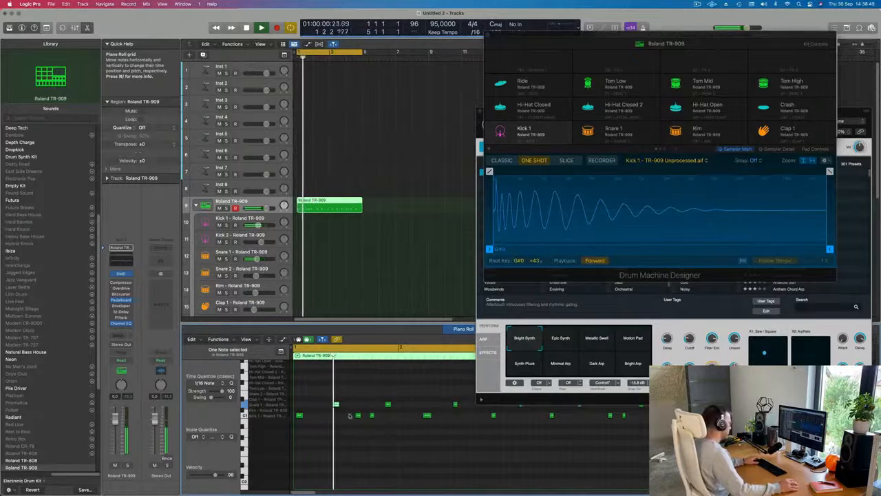
Step: Move the first snare note of bar 1 slightly earlier and check the beat by playing it
left_click_drag(334, 406, 328, 406)
key("space")
key("super+Left")
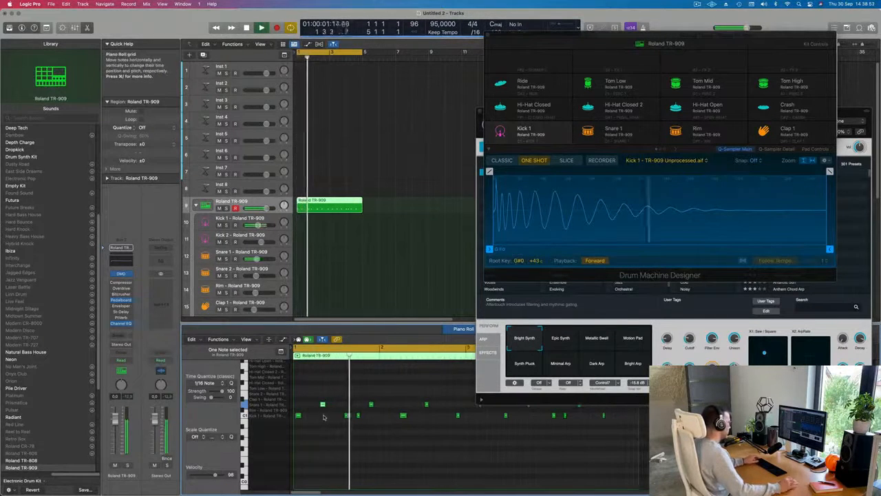
key("space")
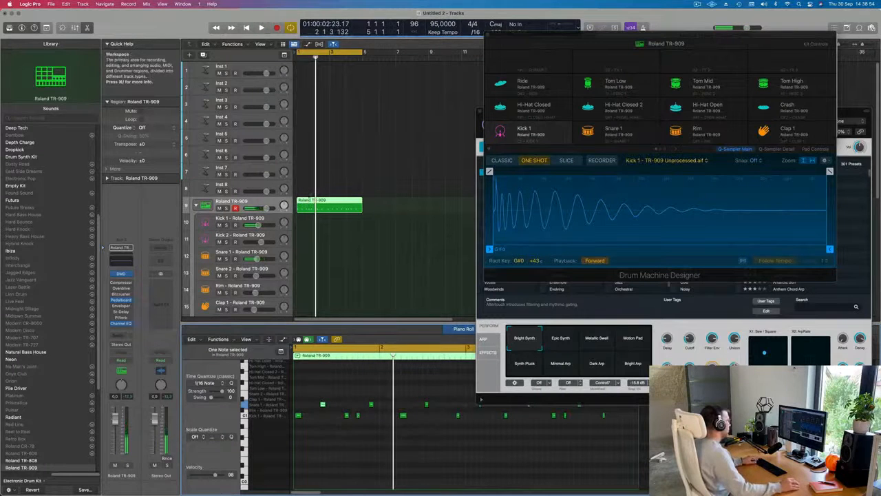
Step: Split the Roland TR-909 region at bar 2 and delete the part after it, keeping only the first bar
double_click(314, 206, "super")
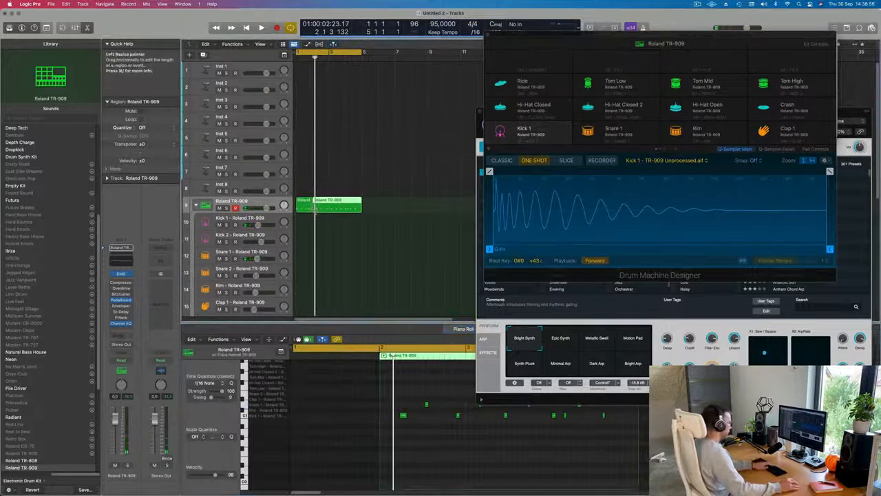
key("Delete")
key("space")
Step: Repeat the one-bar drum region three times to fill the four-bar cycle, and select the first region
left_click(308, 208)
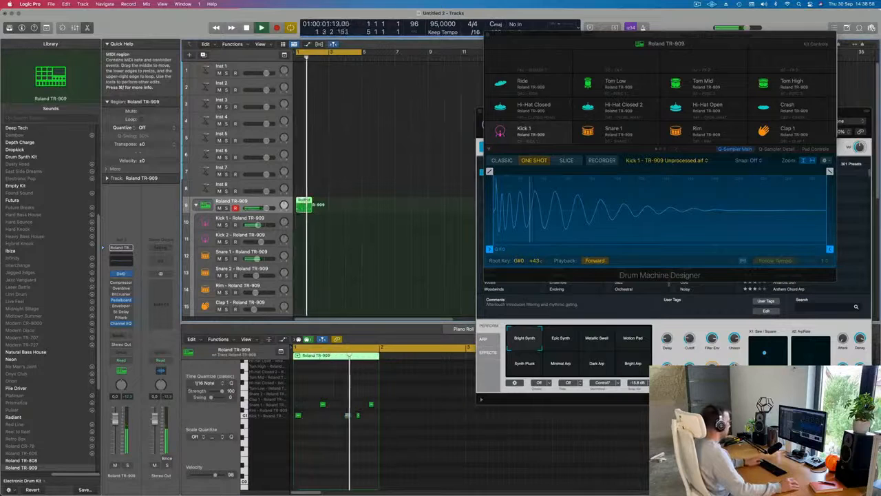
key("super+r")
key("super+r")
key("super+r")
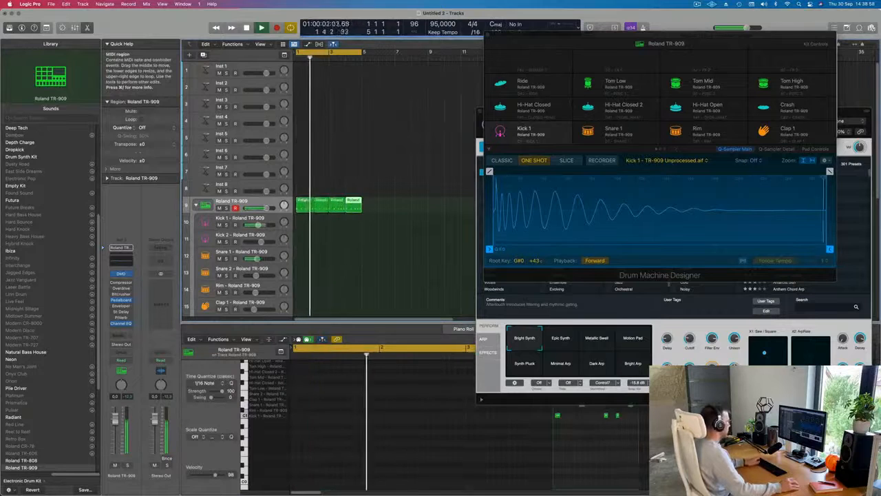
left_click(305, 209)
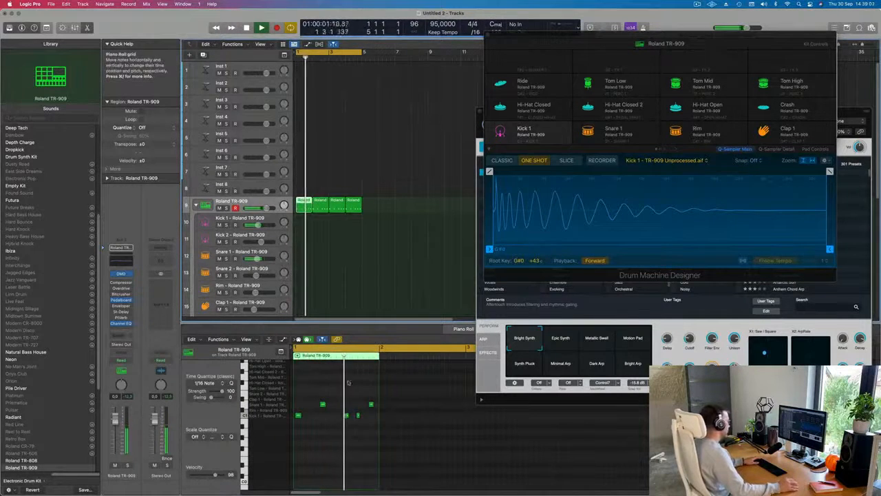
Step: Move both snare notes of the first one-bar region slightly earlier and play the beat
key("space")
left_click_drag(316, 396, 377, 408)
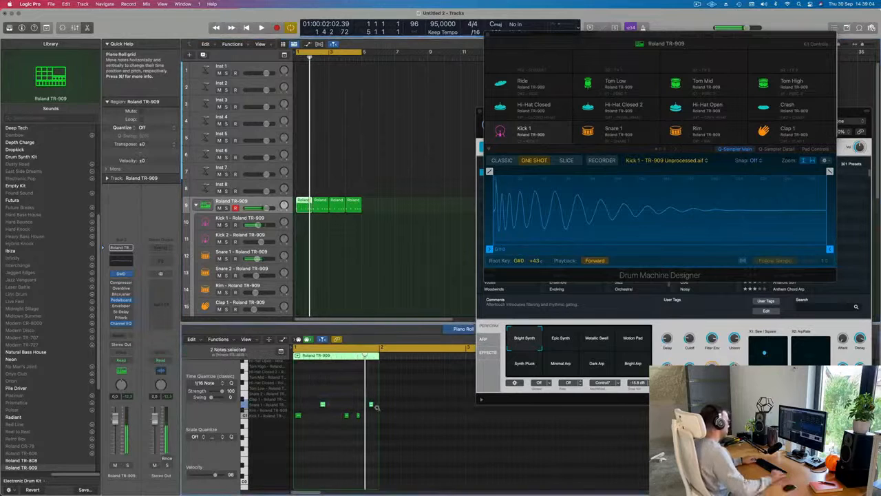
key("space")
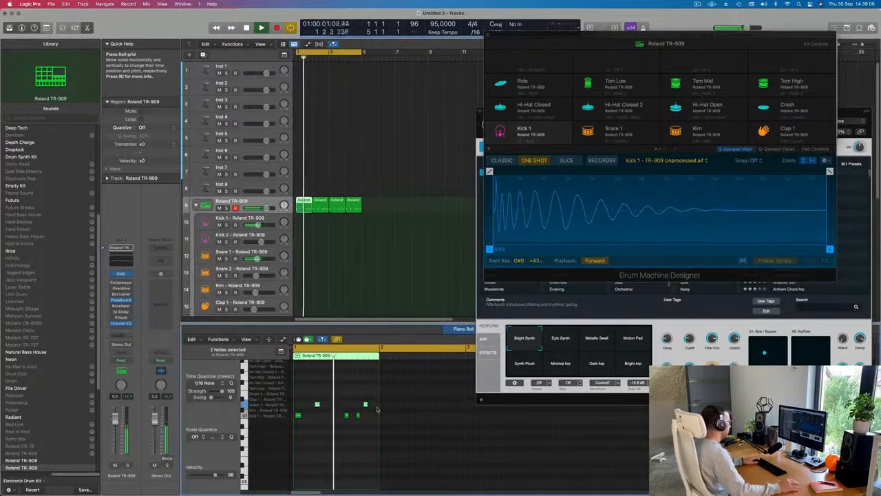
Step: Quantize all notes of the first one-bar region to 1/16 notes and check the timing by playing it
left_click(307, 425)
key("super+a")
key("q")
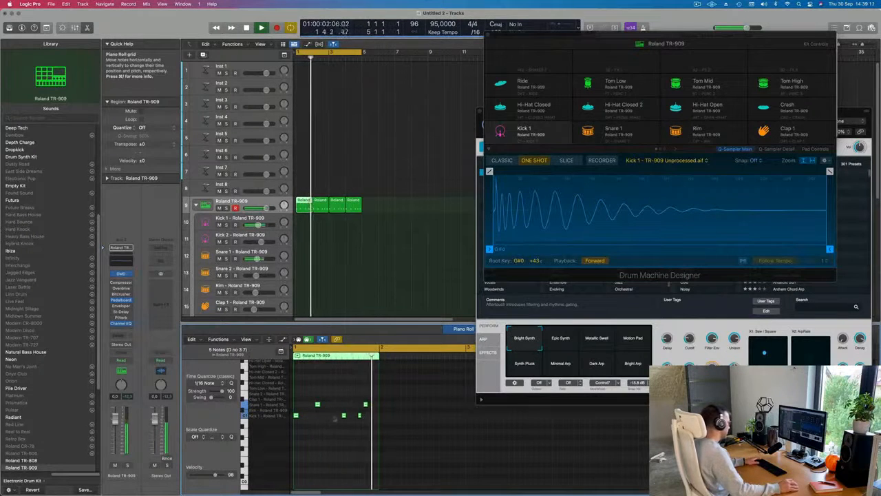
key("space")
left_click(367, 423)
key("space")
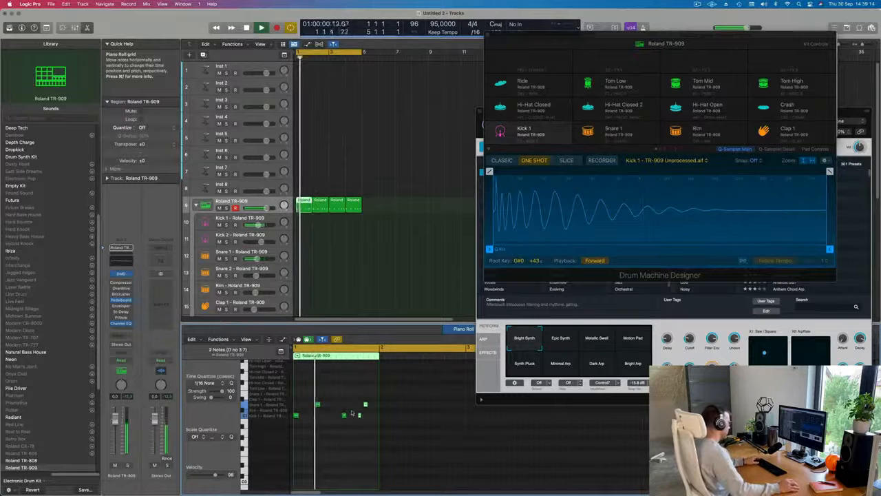
left_click(360, 416)
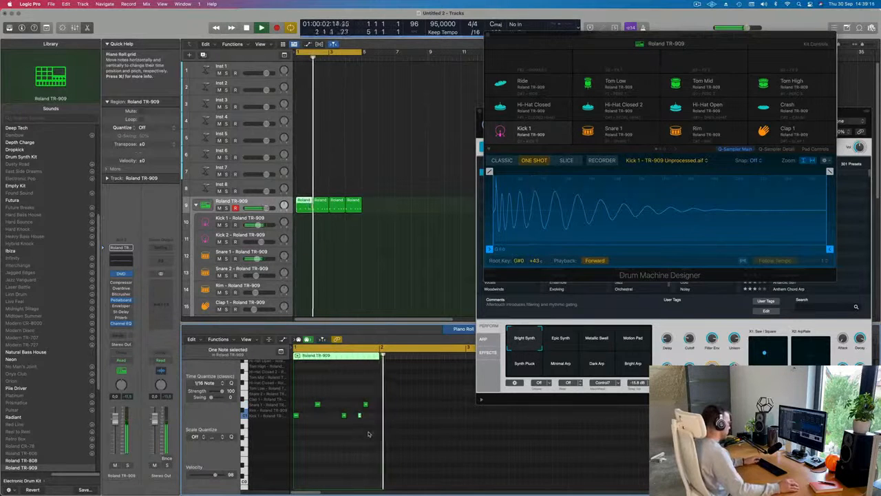
Step: Replace the three copies with a single repeat of the first region and join both into one two-bar region
key("space")
left_click_drag(405, 195, 324, 213)
key("Delete")
left_click(305, 206)
key("super+r")
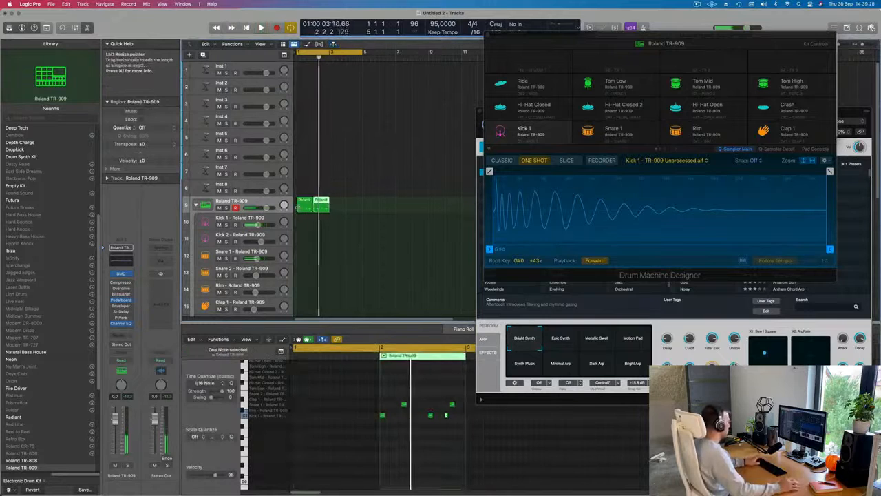
key("super+a")
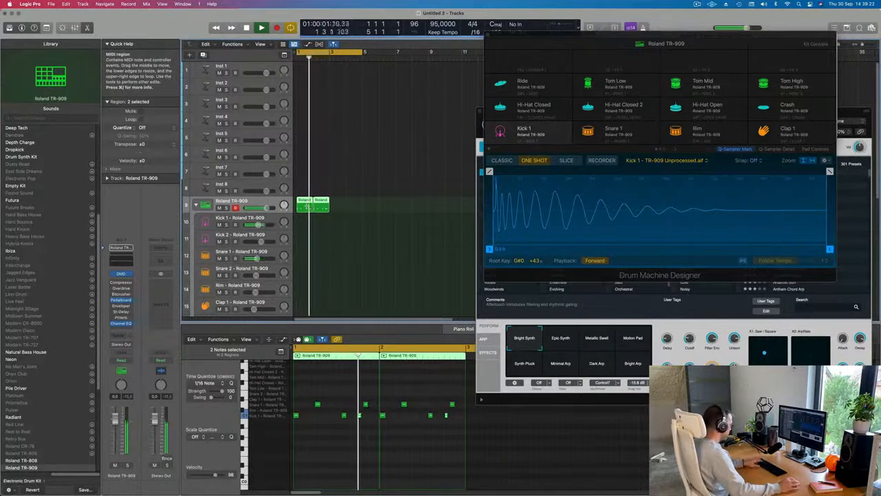
key("super+j")
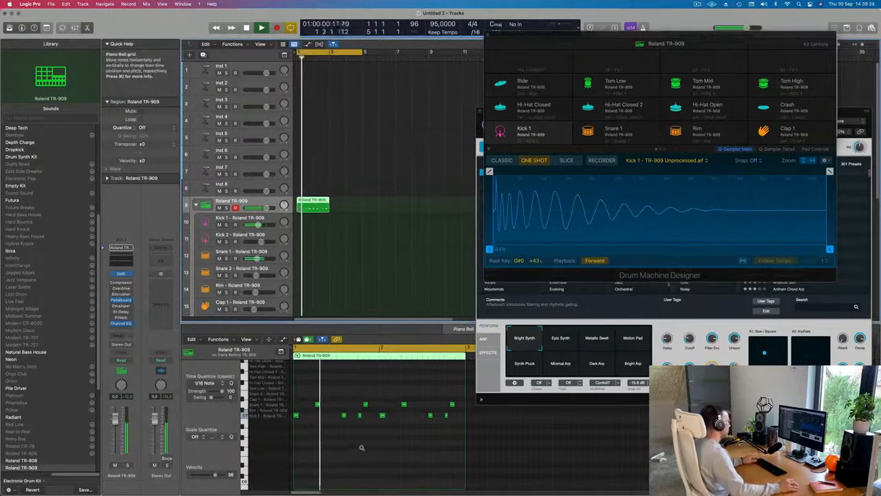
Step: Move the second snare note of bar 1 slightly later in the joined region and play the result
scroll(362, 450, "down", 3)
scroll(361, 450, "up", 2)
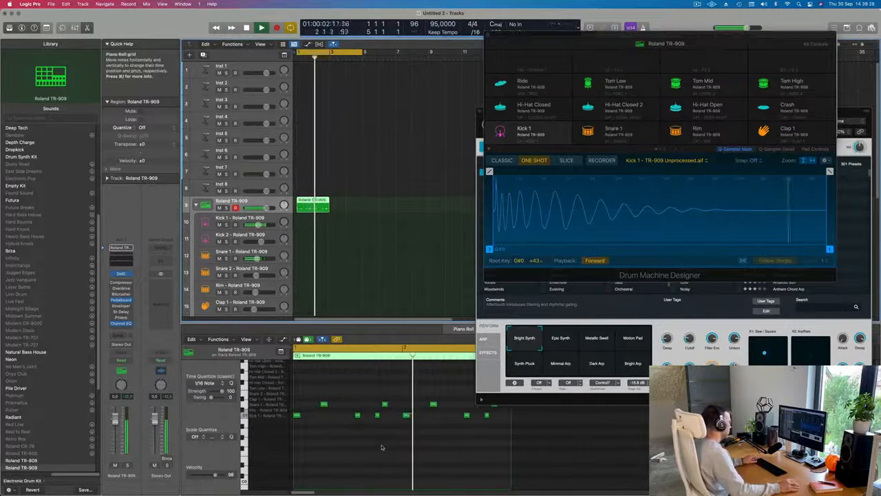
scroll(386, 440, "down", 2)
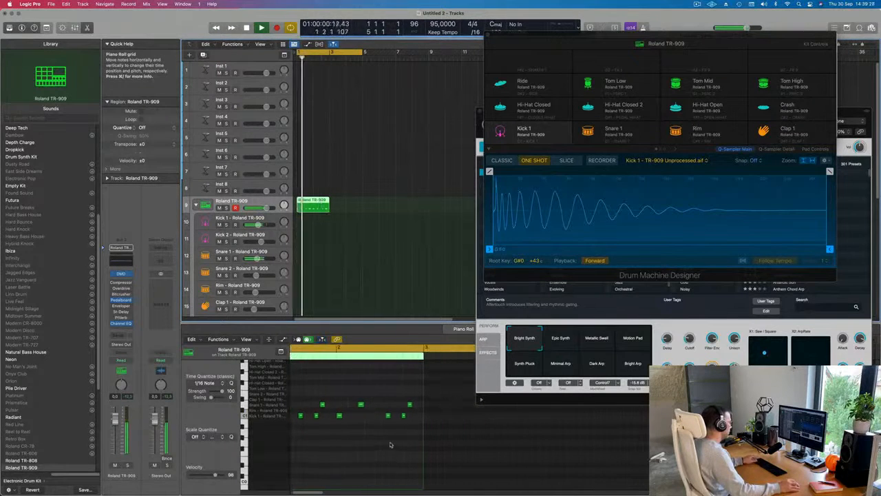
scroll(346, 427, "left", 1)
key("space")
left_click(372, 406)
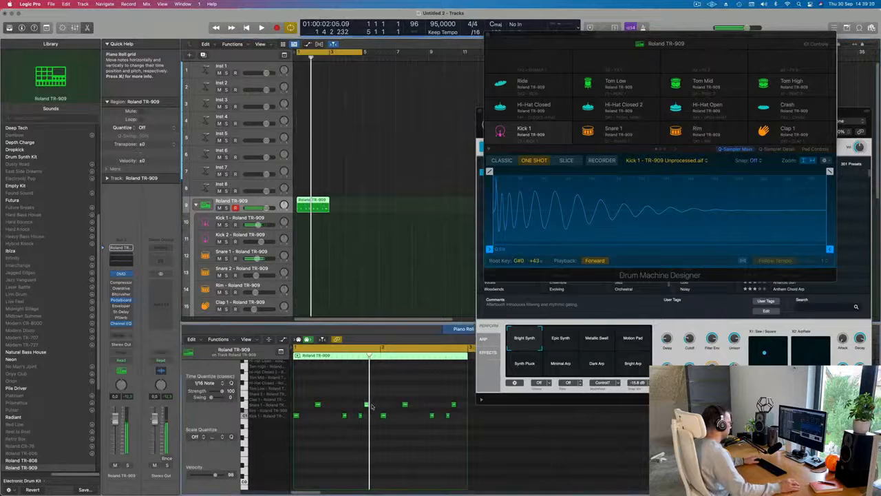
key("space")
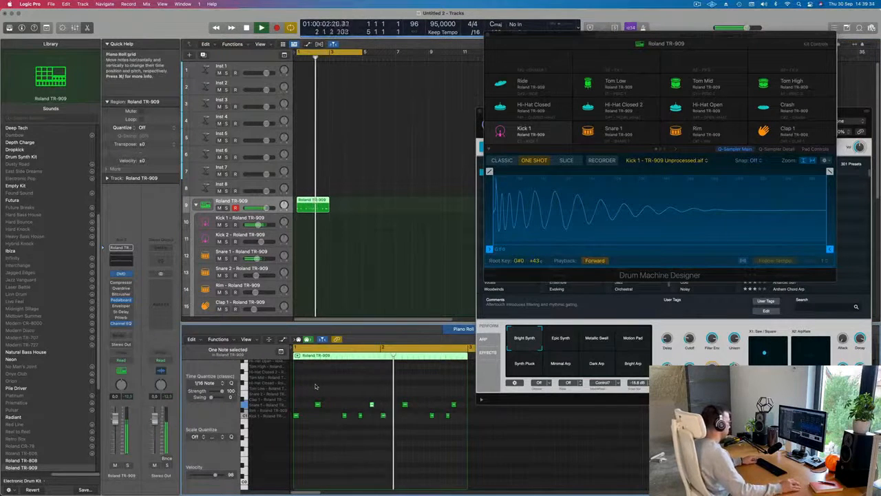
key("space")
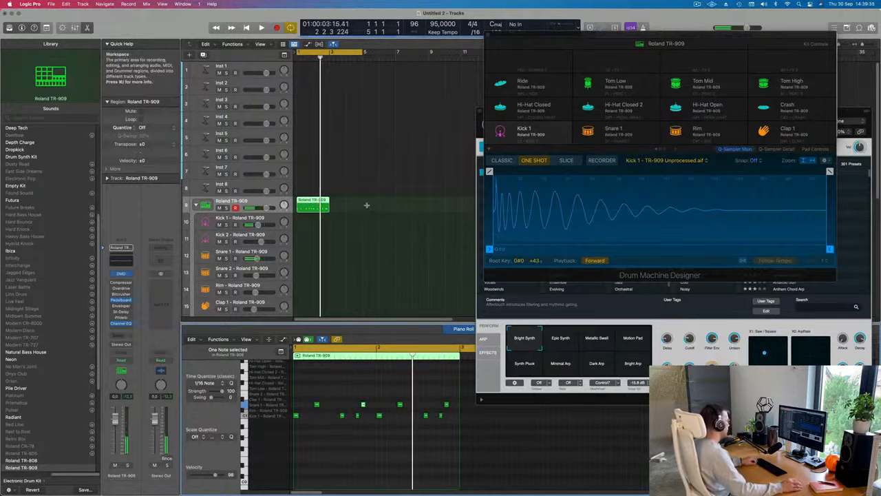
Step: Undo the recent note and region edits back to the single four-bar Roland TR-909 region, and play it
key("super+z")
key("super+z")
key("super+z")
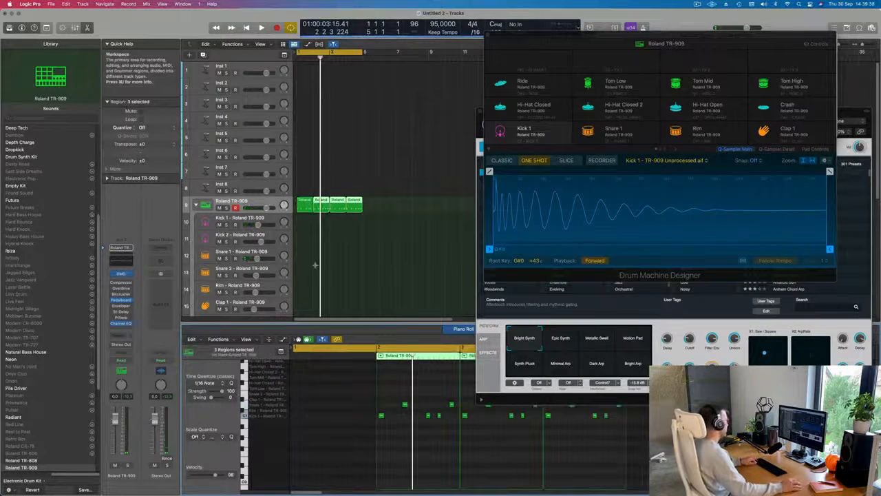
key("super+z")
key("super+z")
key("super+z")
key("super+z")
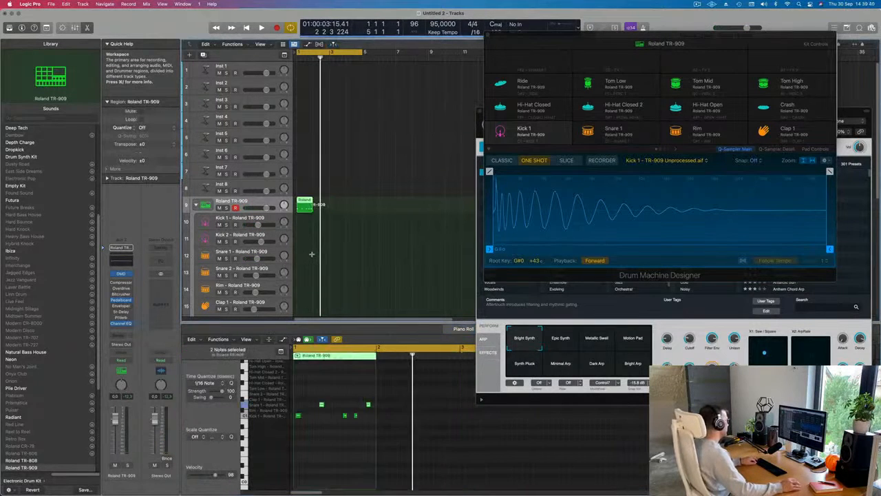
key("super+shift+z")
key("space")
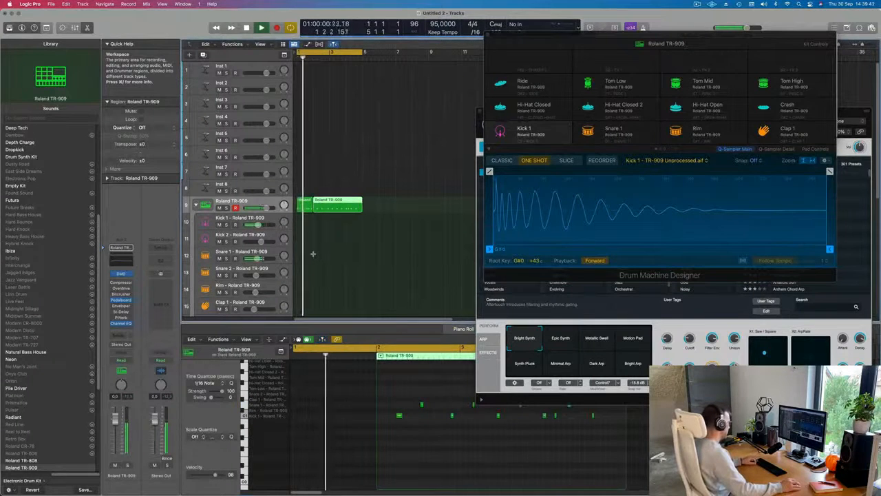
key("super+shift+z")
left_click(328, 202)
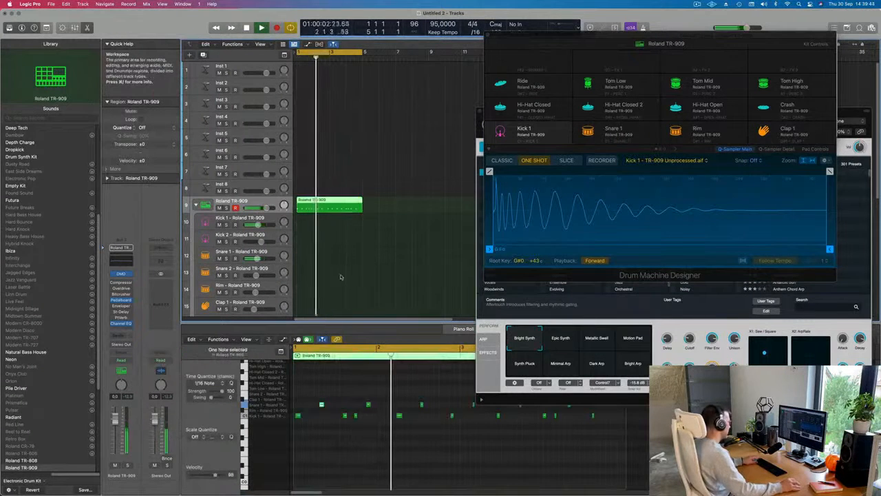
key("super+Left")
scroll(387, 451, "down", 4)
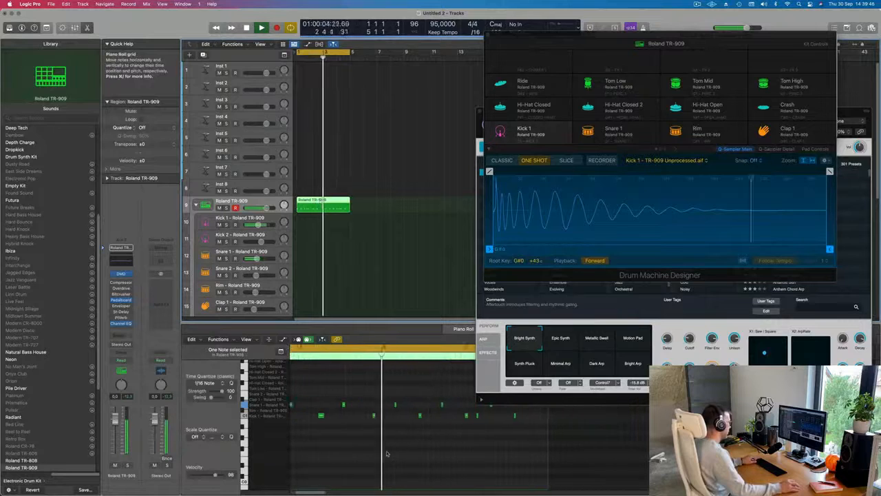
Step: Stop playback, delete the four-bar Roland TR-909 region and open Musical Typing
key("space")
left_click_drag(393, 195, 327, 215)
key("Delete")
key("super+k")
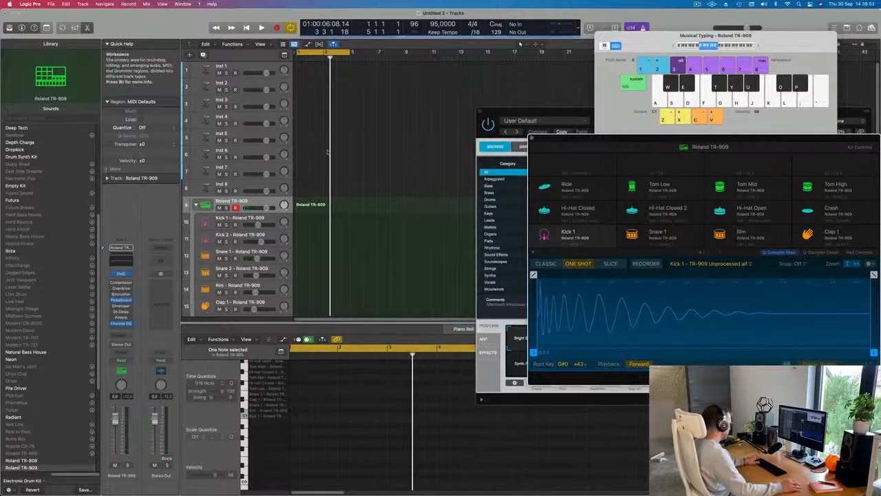
Step: Try recording a new kick and snare take on the Roland TR-909 track with Musical Typing, and discard it
key("r")
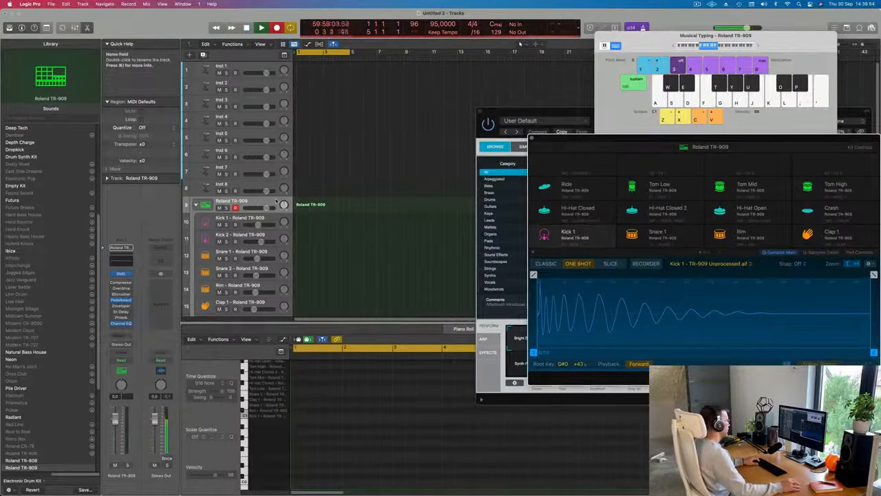
key("a")
key("s")
key("a")
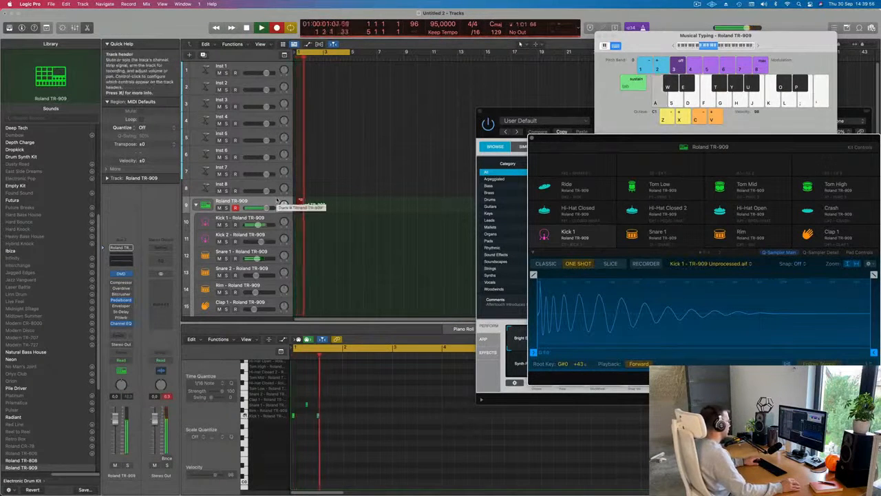
key("a")
key("a")
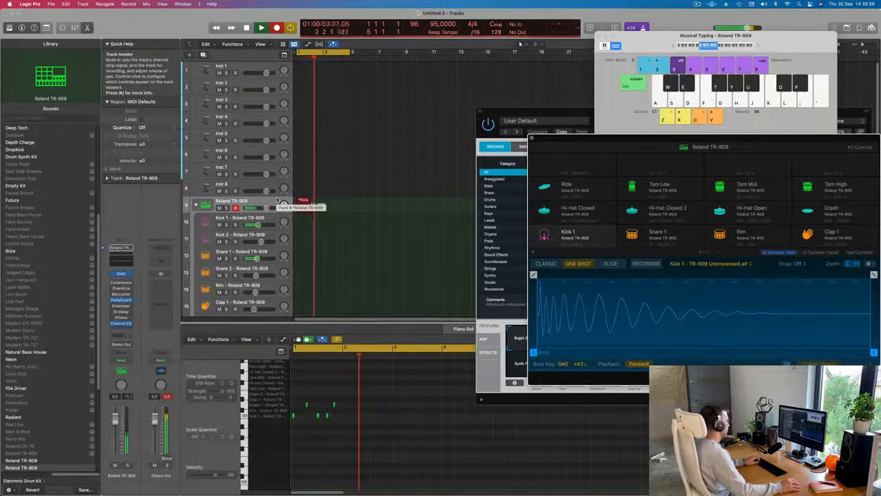
key("space")
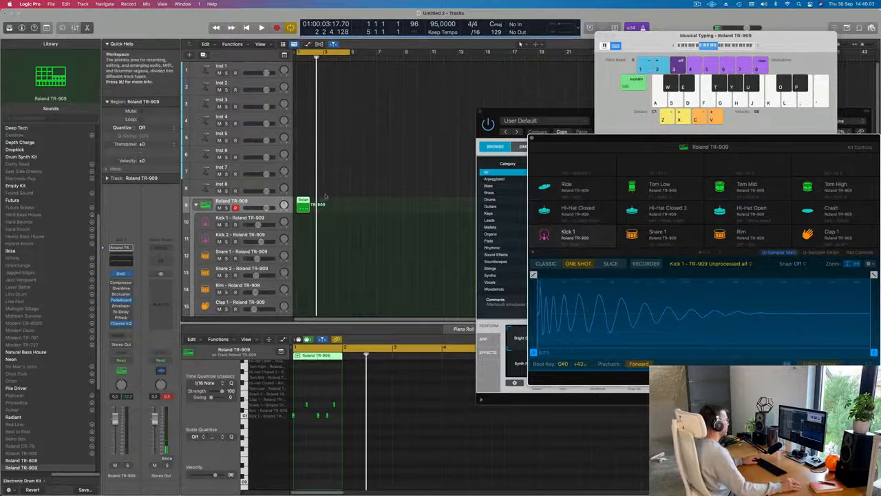
key("Delete")
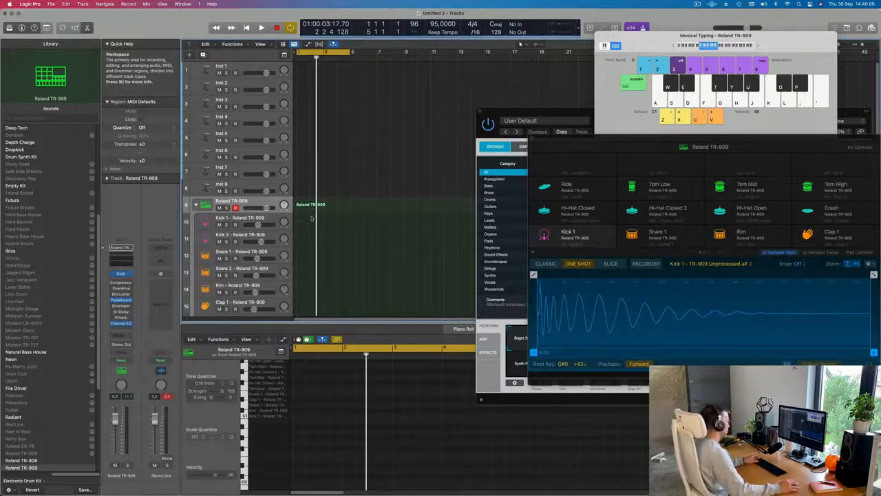
Step: Record a four-bar kick and snare pattern on the Roland TR-909 track by playing it in with Musical Typing
key("r")
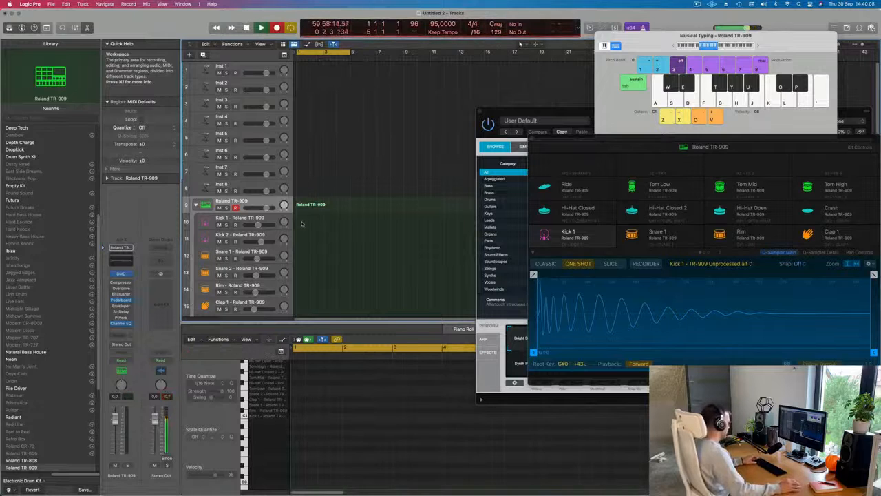
key("a")
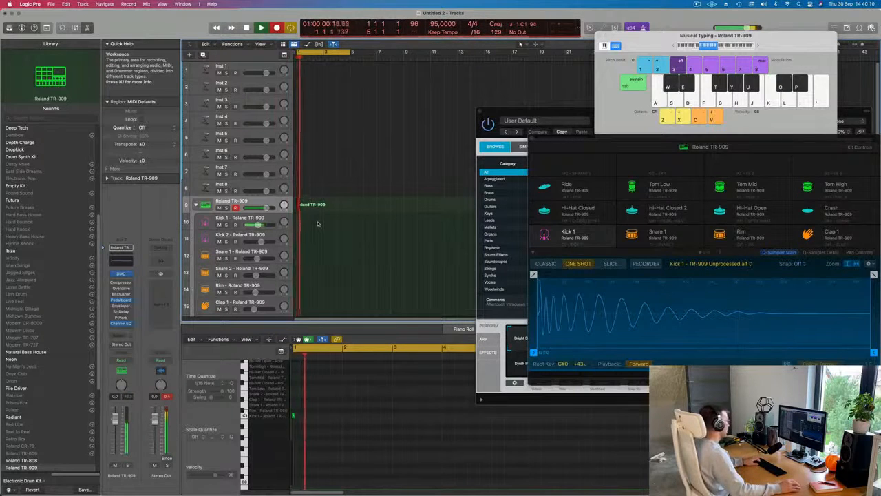
key("s")
key("a")
key("s")
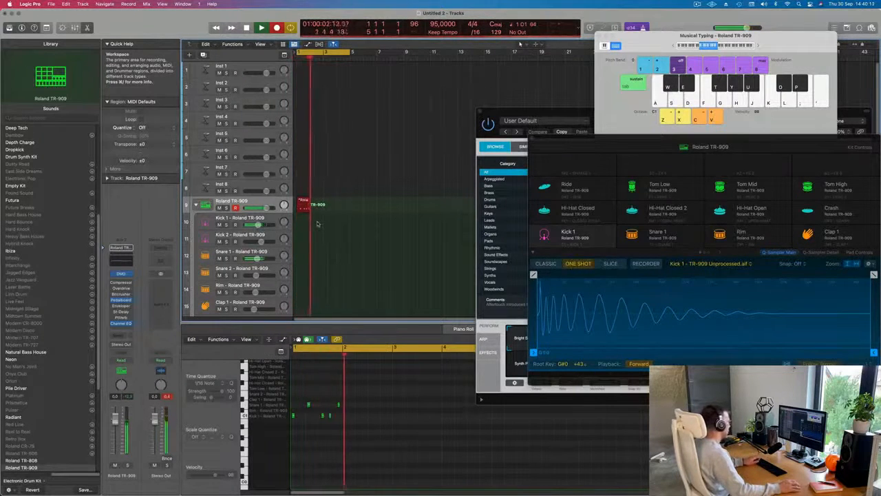
key("a")
key("s")
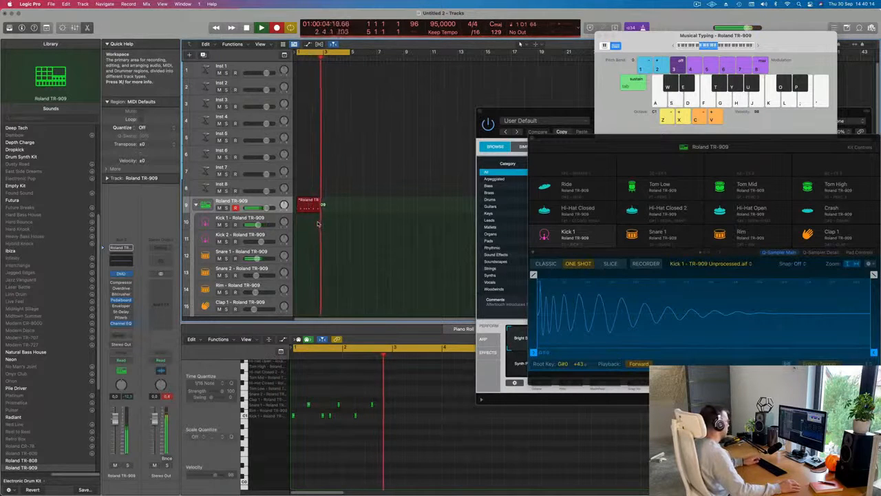
key("a")
key("s")
key("a")
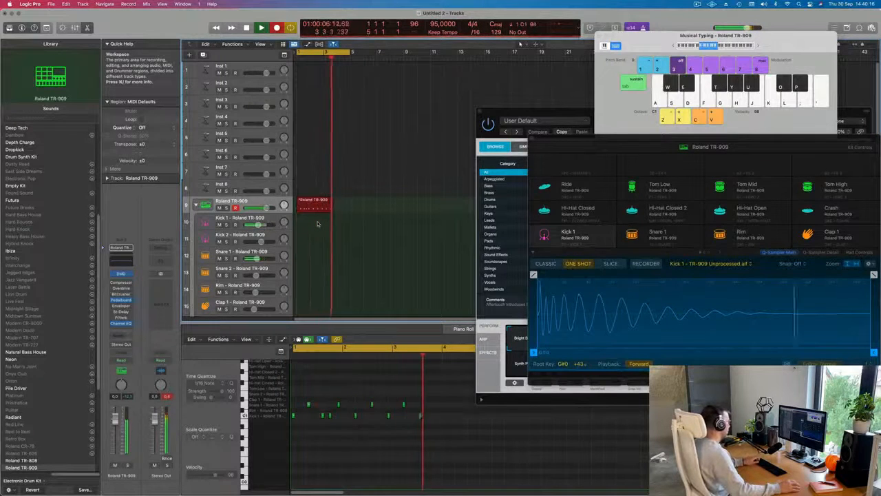
key("a")
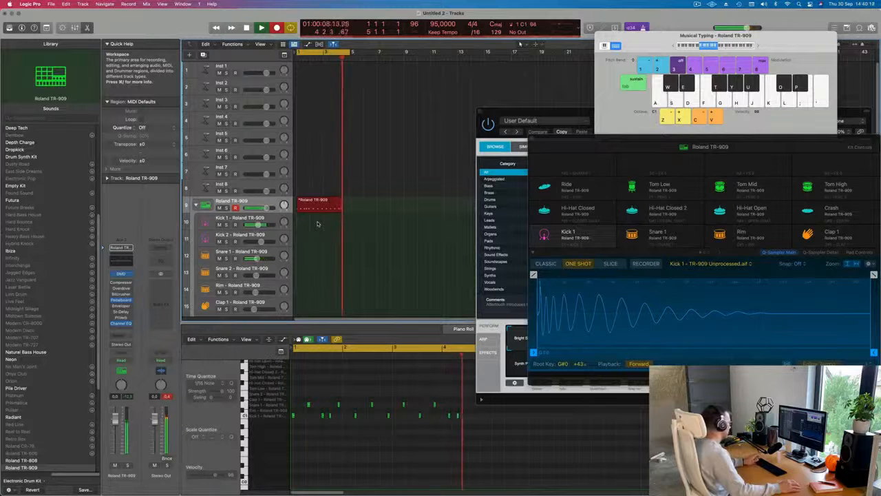
key("a")
key("space")
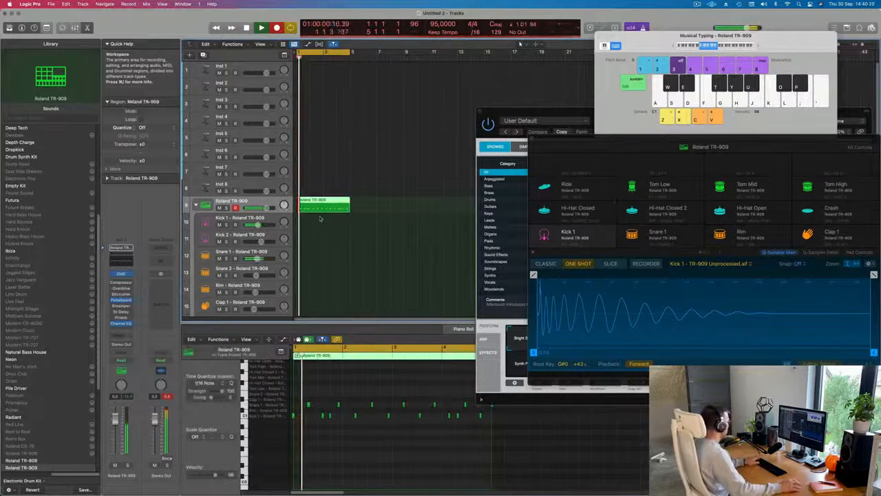
Step: Quantize all recorded notes to 1/16 notes and shift the two snares and last two kicks of bar 1 slightly earlier
left_click(331, 474)
key("super+a")
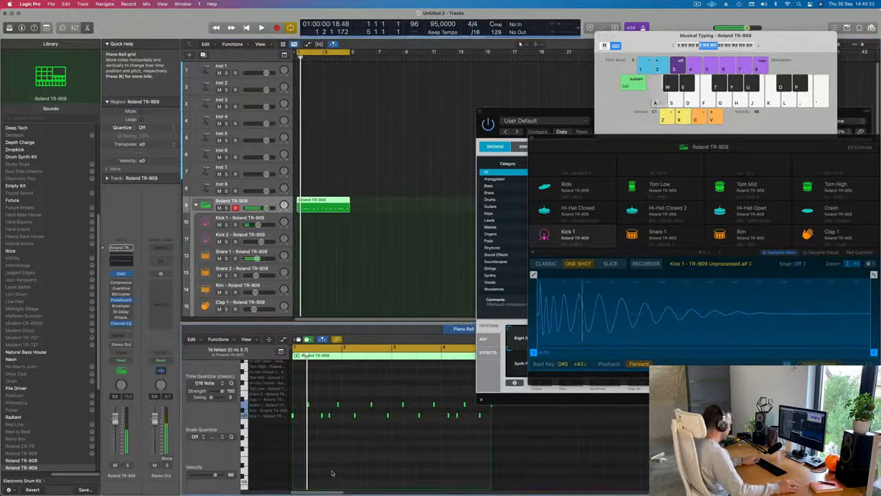
scroll(365, 470, "up", 5)
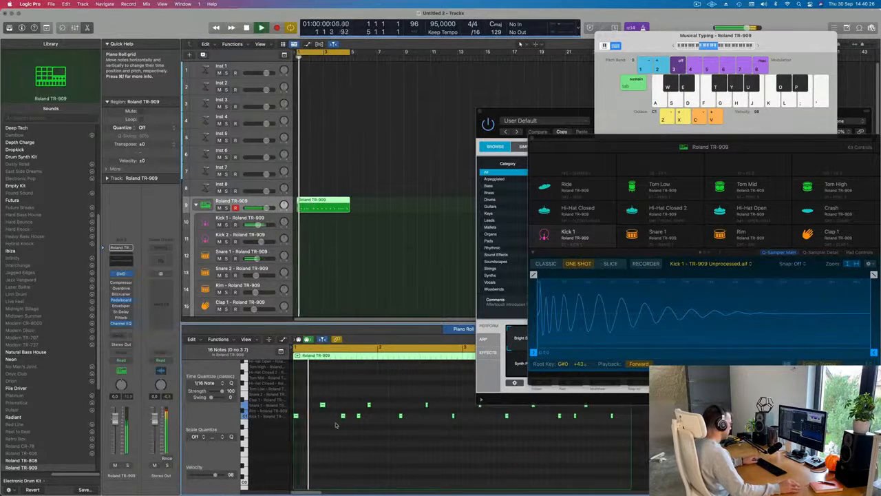
left_click_drag(313, 395, 370, 407)
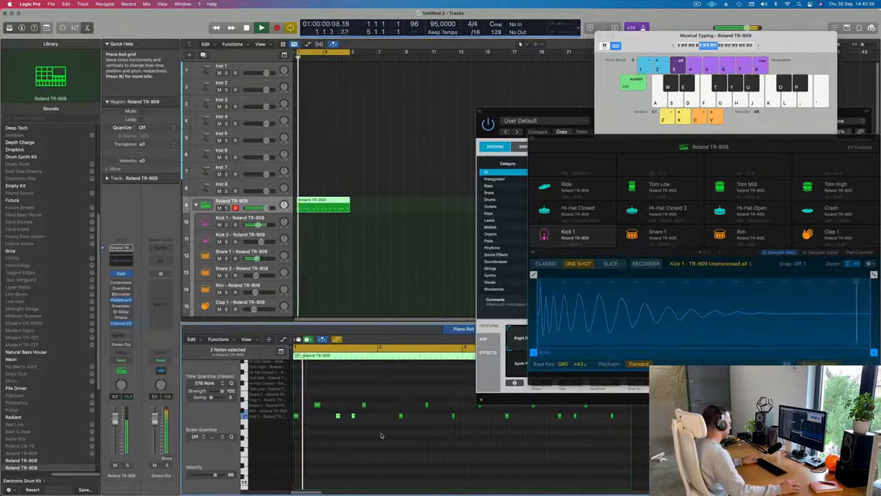
key("super+Left")
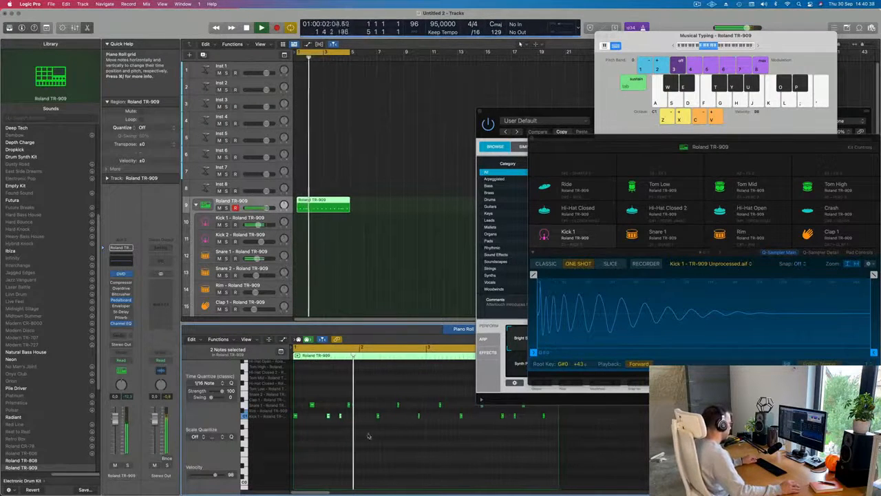
Step: Shift the last kick of bar 1 slightly later and pull the second snare earlier to line up with it, checking by playback
key("space")
left_click(345, 420)
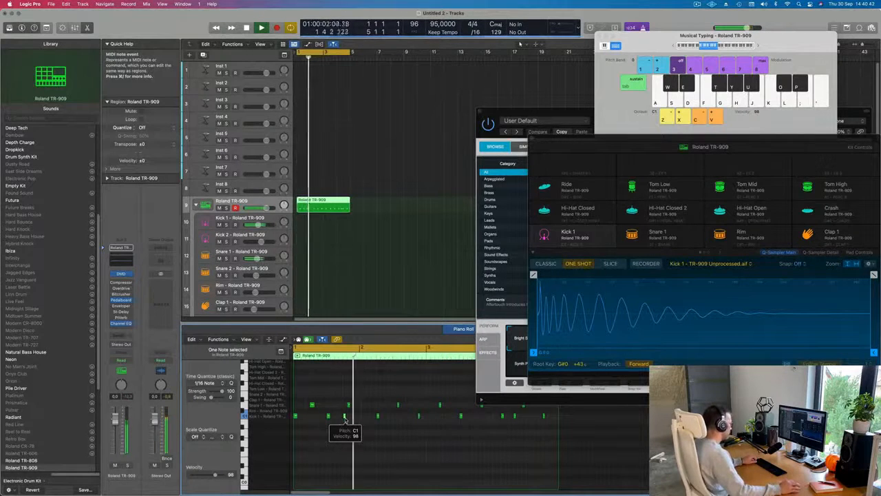
key("space")
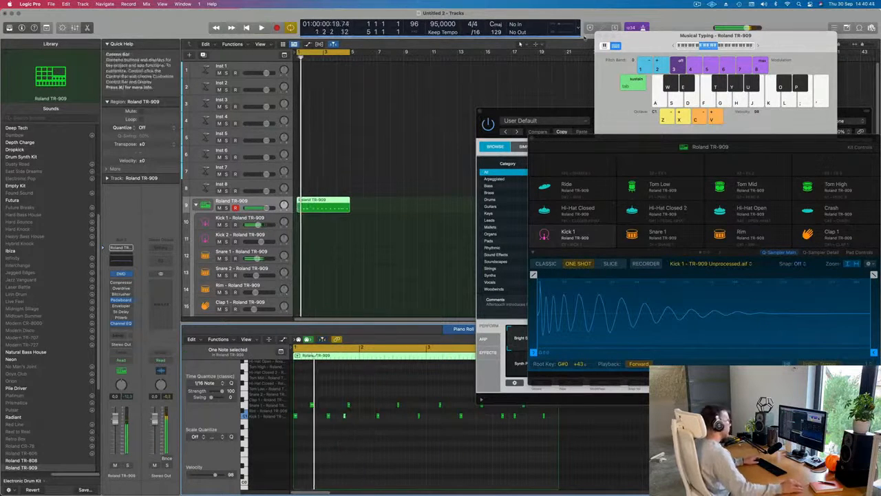
key("space")
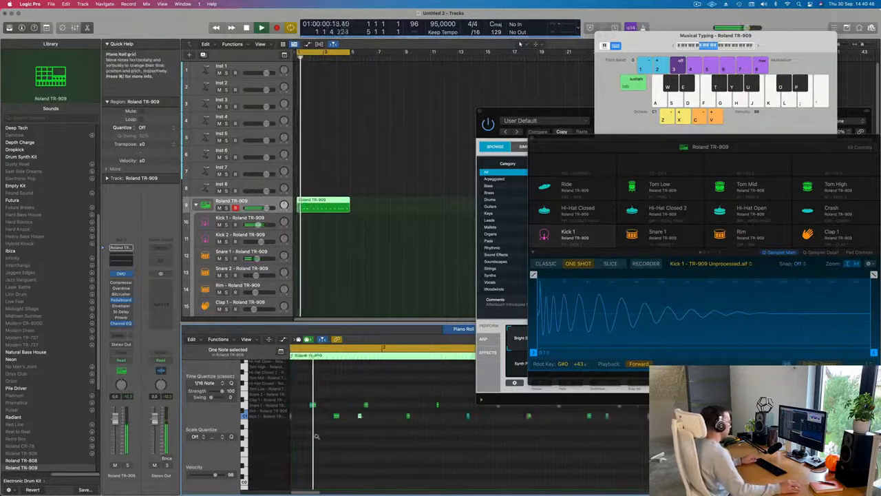
key("super+Left")
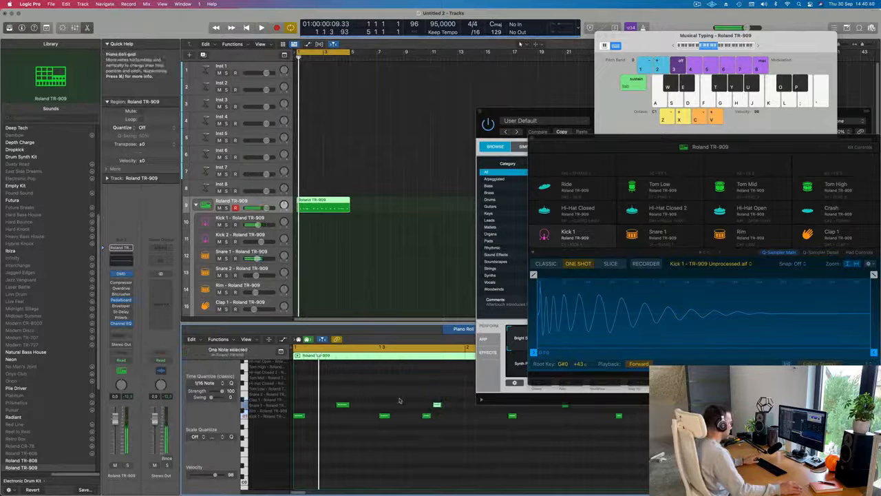
key("super+Left")
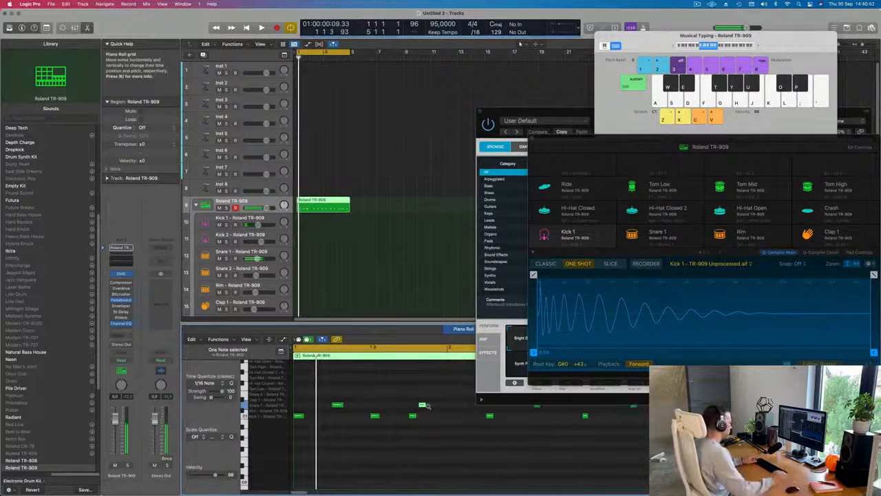
key("space")
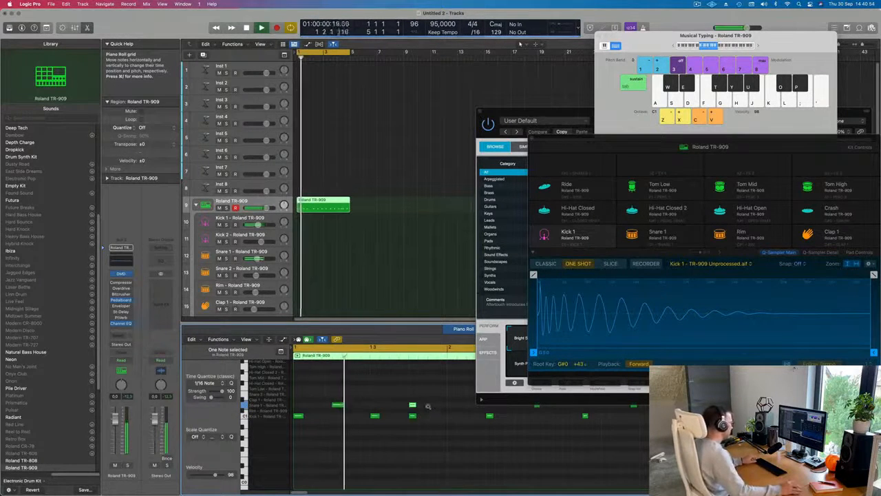
key("super+Left")
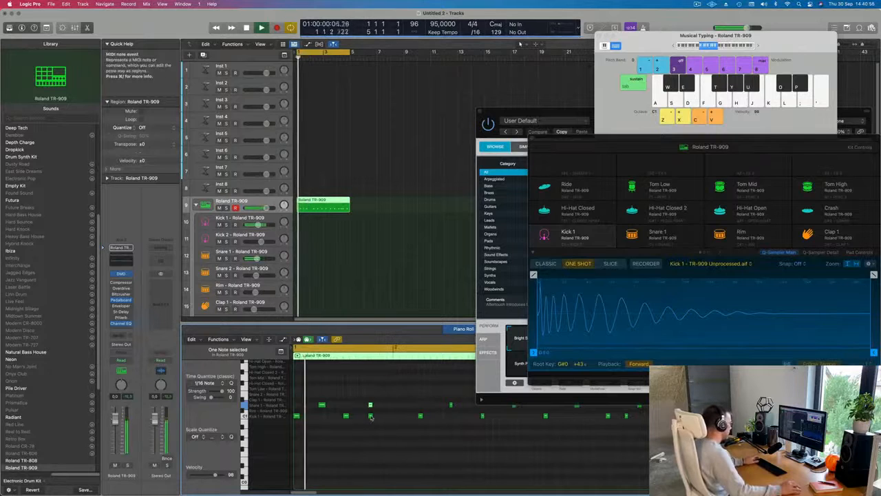
Step: Move the last kick of bar 1 slightly ahead of the second snare, listen to the loop and stop playback
left_click_drag(370, 416, 357, 416)
scroll(362, 435, "down", 1)
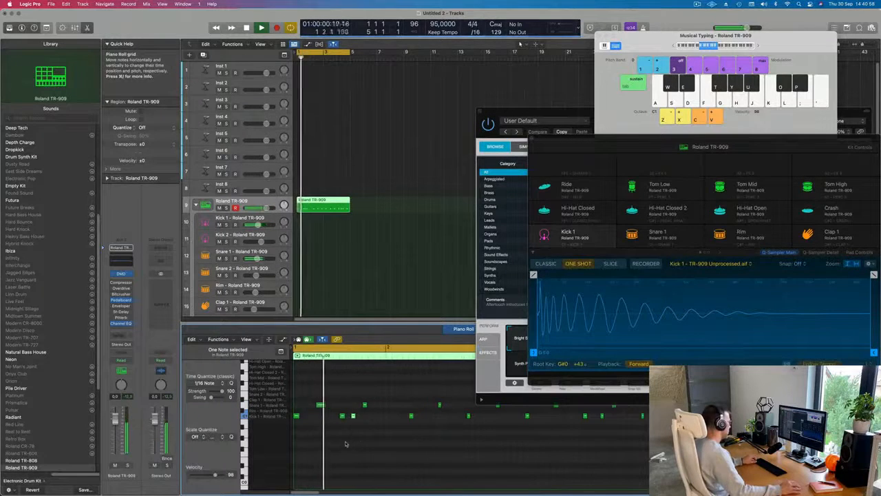
scroll(341, 447, "down", 1)
scroll(339, 448, "down", 2)
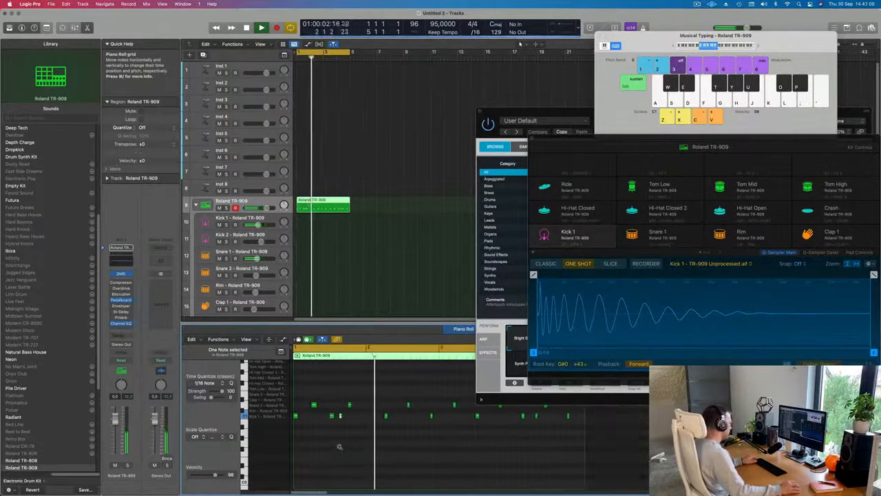
key("Return")
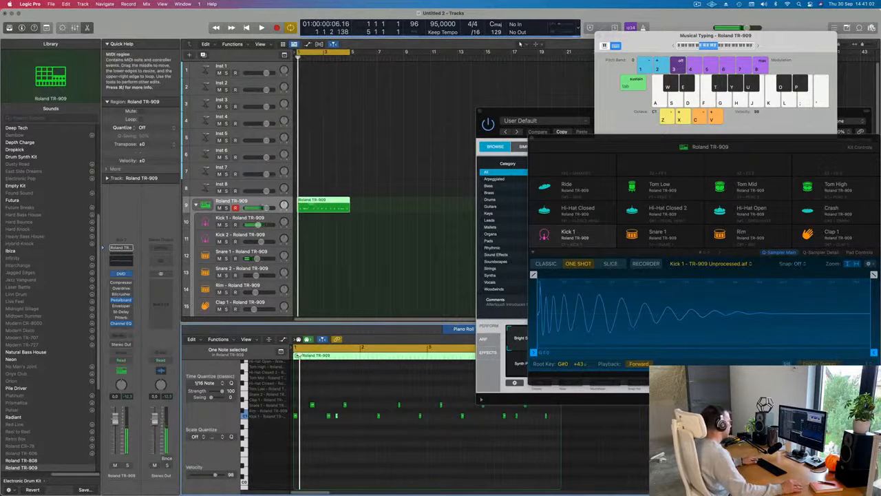
Step: Cut the Roland TR-909 region down to bar 1 and repeat it three times to fill four bars
double_click(311, 205, "super")
key("Delete")
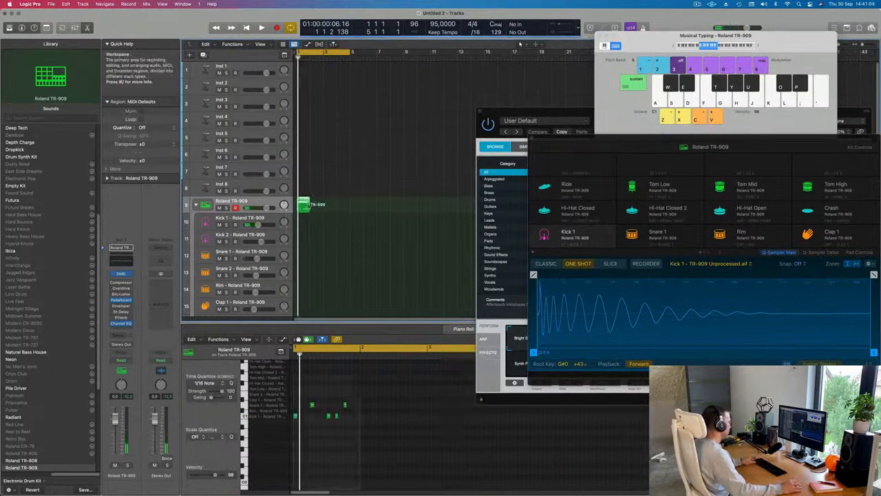
key("super+r")
key("super+r")
key("super+r")
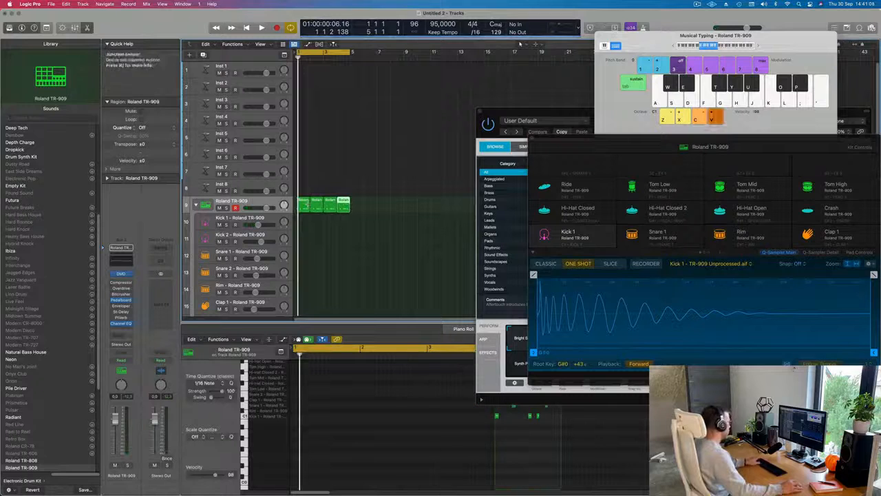
Step: Listen to the loop and join the four one-bar regions into one Roland TR-909 region
key("space")
key("super+a")
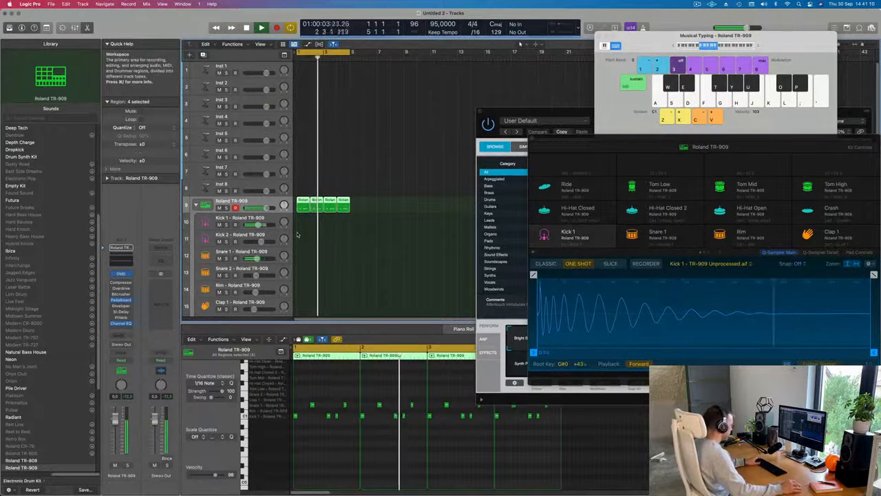
key("r")
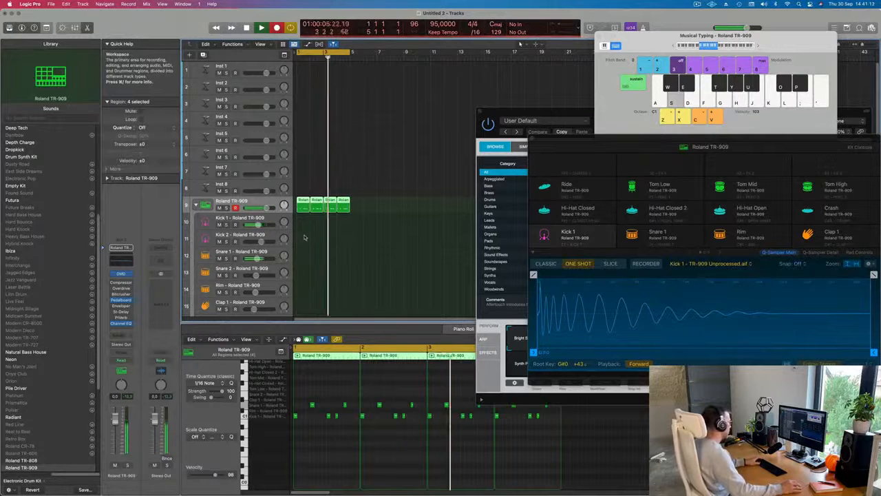
key("space")
key("space")
left_click_drag(390, 210, 301, 207)
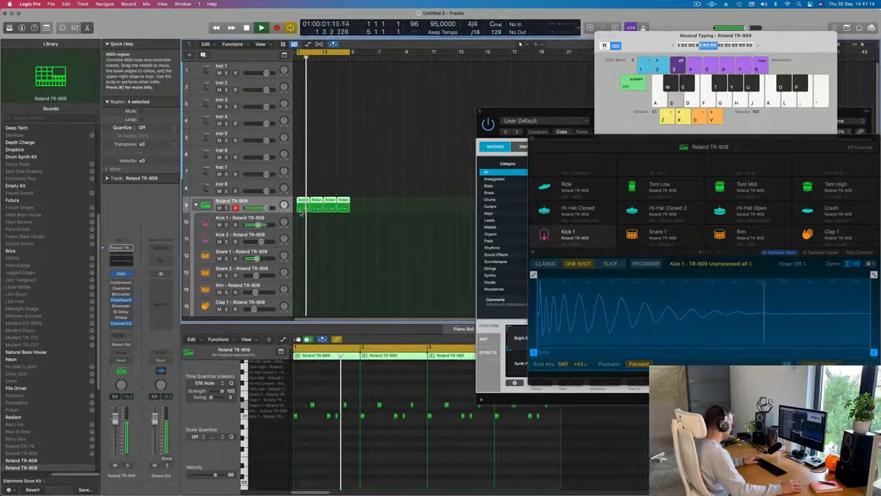
key("super+j")
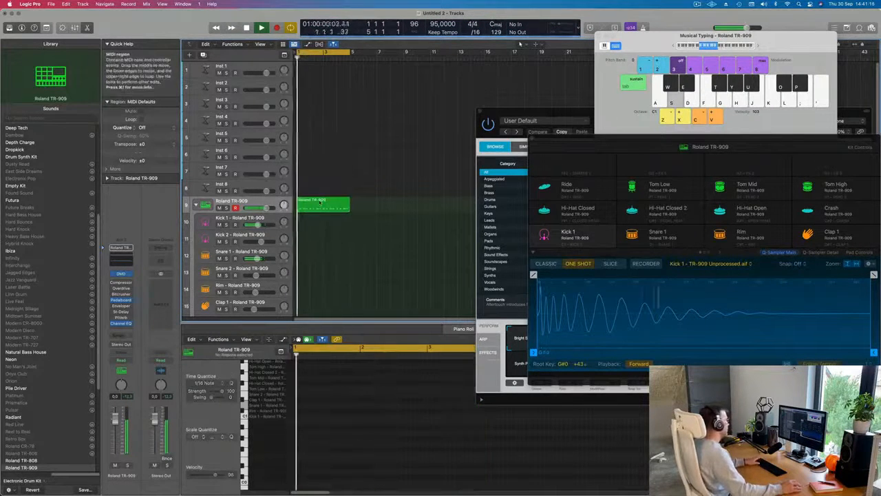
left_click(320, 201)
key("space")
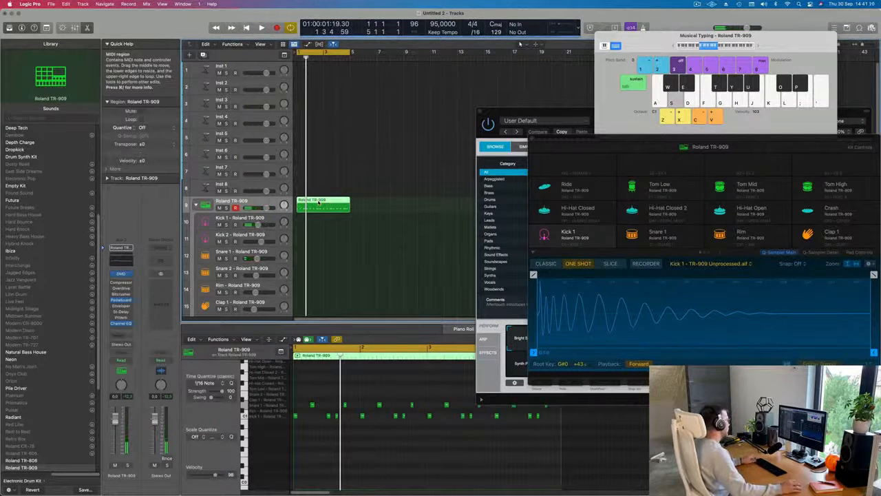
Step: Place the four-bar region on both the Kick 1 and Snare 1 tracks and delete the snare notes from the Kick 1 region
left_click_drag(318, 201, 319, 264)
left_click_drag(308, 398, 561, 413)
key("Delete")
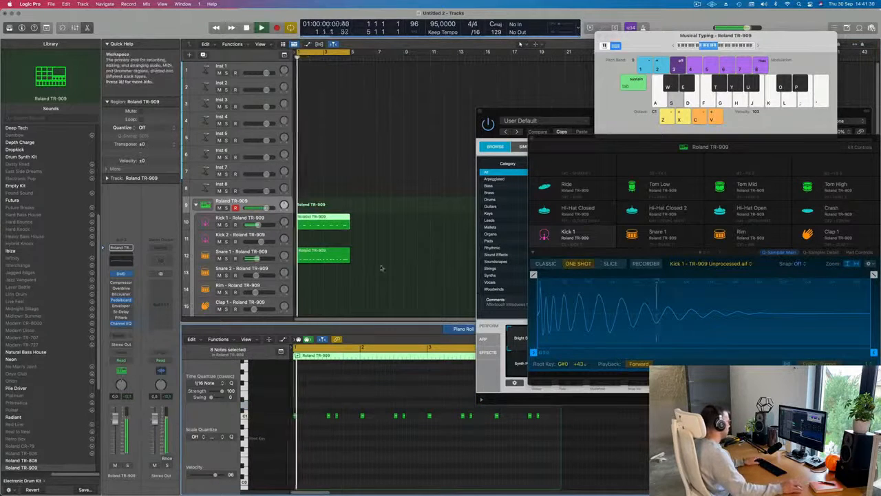
Step: Delete all kick notes from the region on the Snare 1 track
left_click(339, 259)
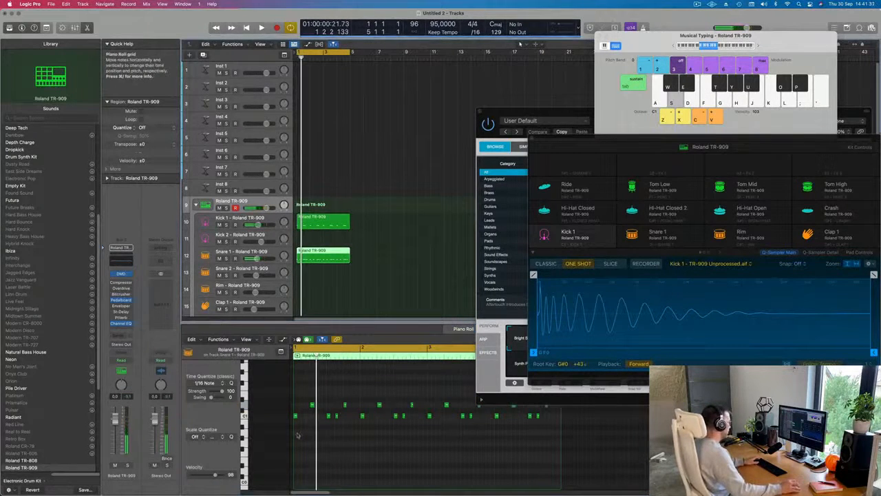
left_click_drag(297, 436, 590, 417)
key("Delete")
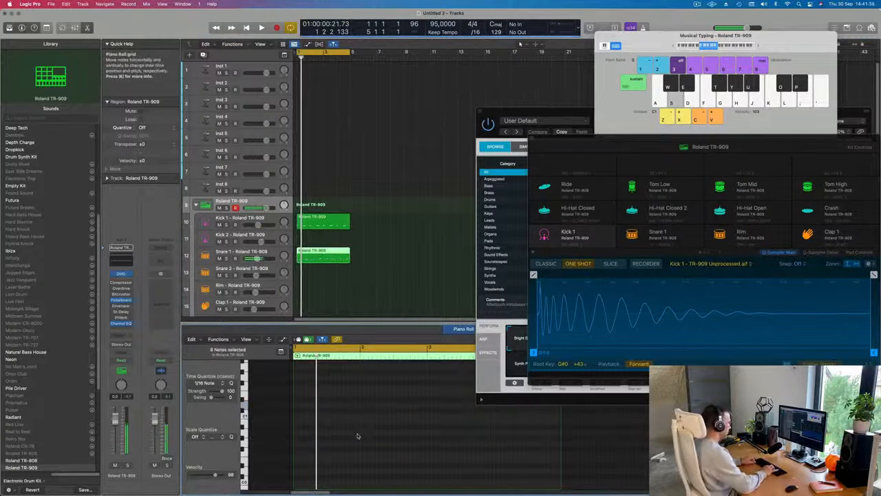
Step: Transpose all notes of the Kick 1 region down one octave to C0 while the loop plays
left_click(338, 222)
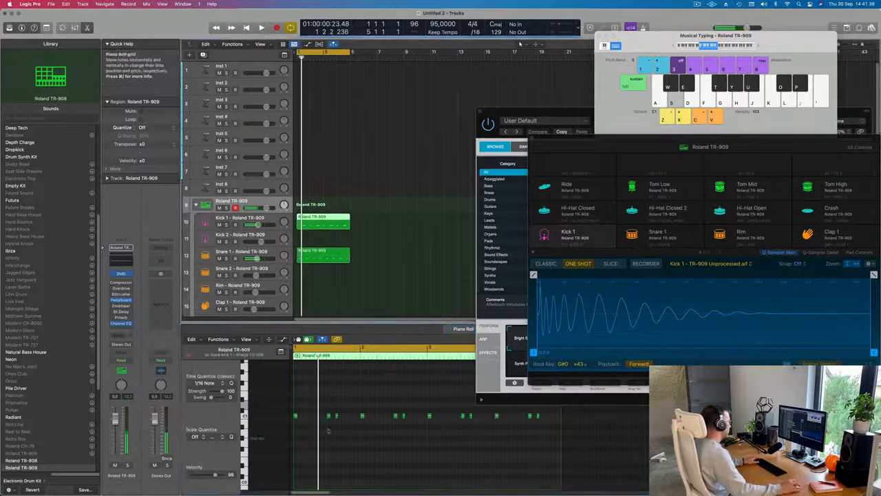
key("super+a")
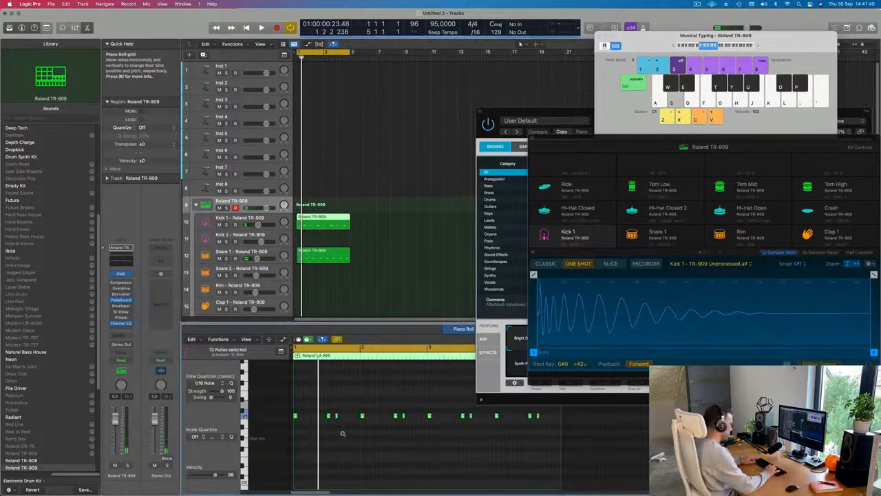
key("space")
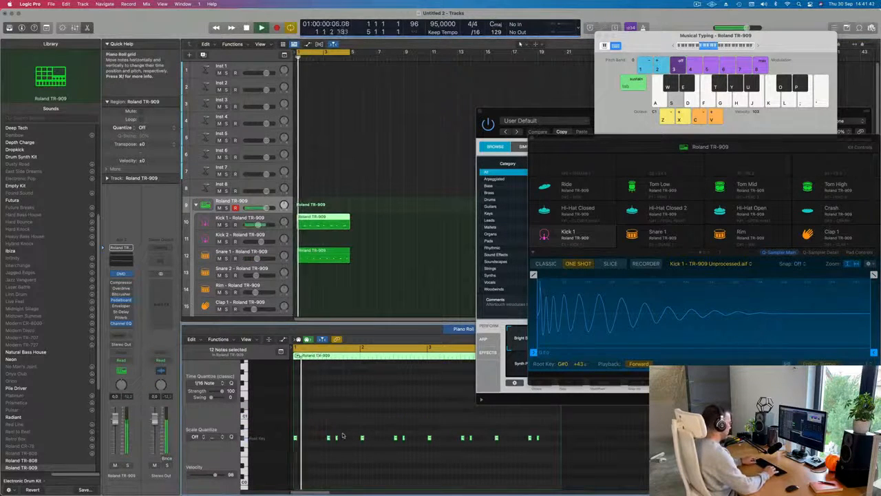
scroll(342, 434, "up", 2)
scroll(342, 433, "up", 2)
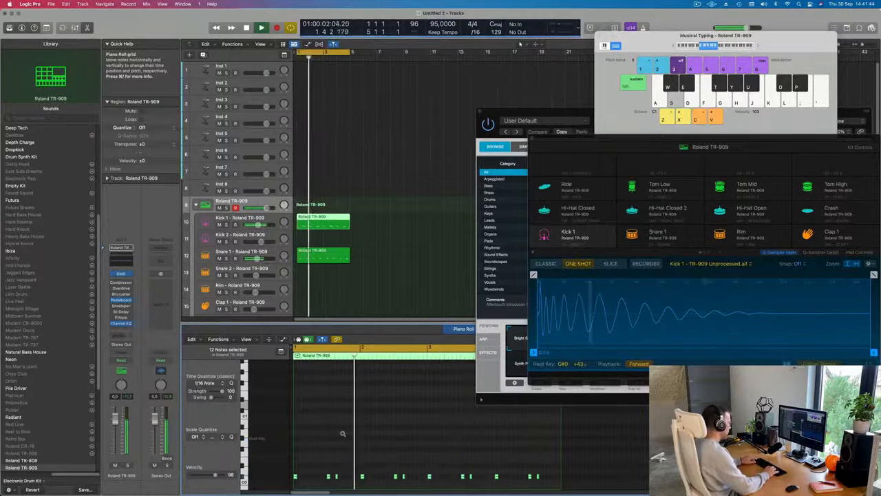
scroll(367, 441, "down", 4)
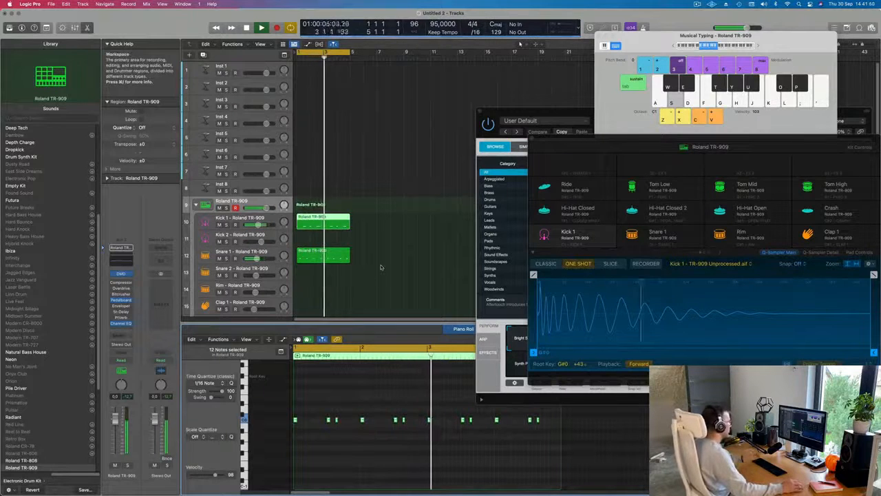
Step: Delete the last kick of bar 2 and the last kick of bar 4 in the Kick 1 region
left_click(404, 420)
key("Delete")
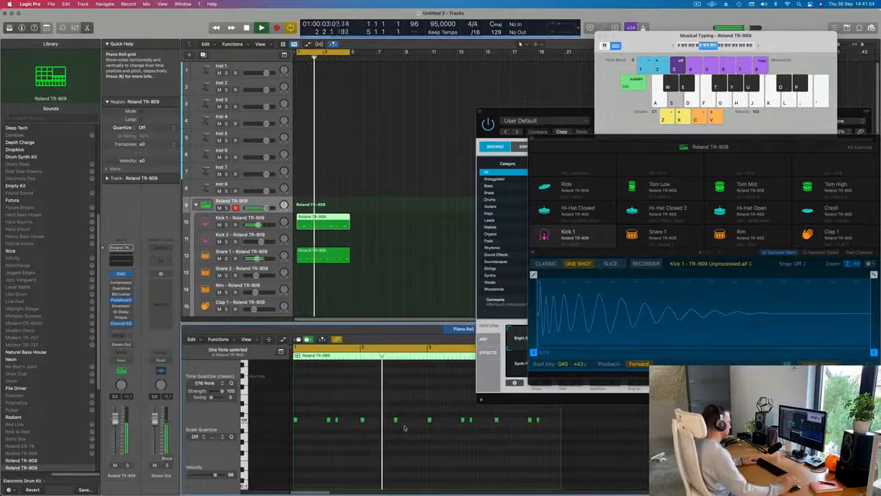
key("super+Left")
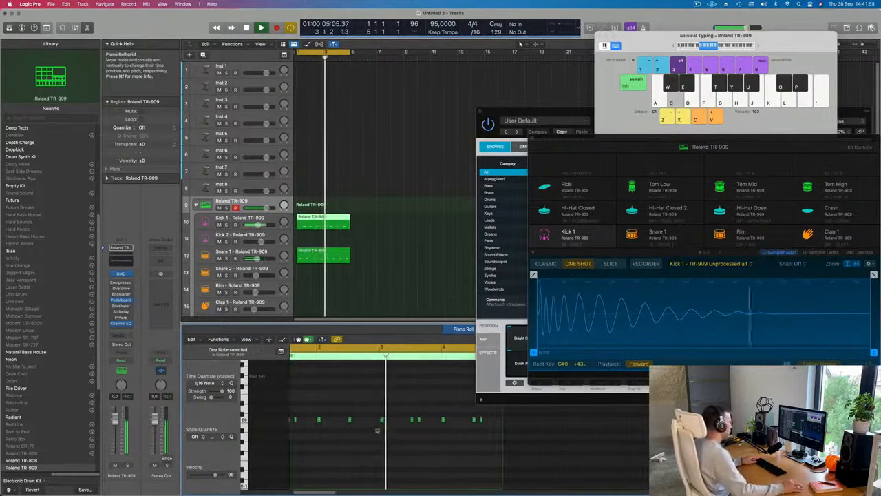
key("super+Left")
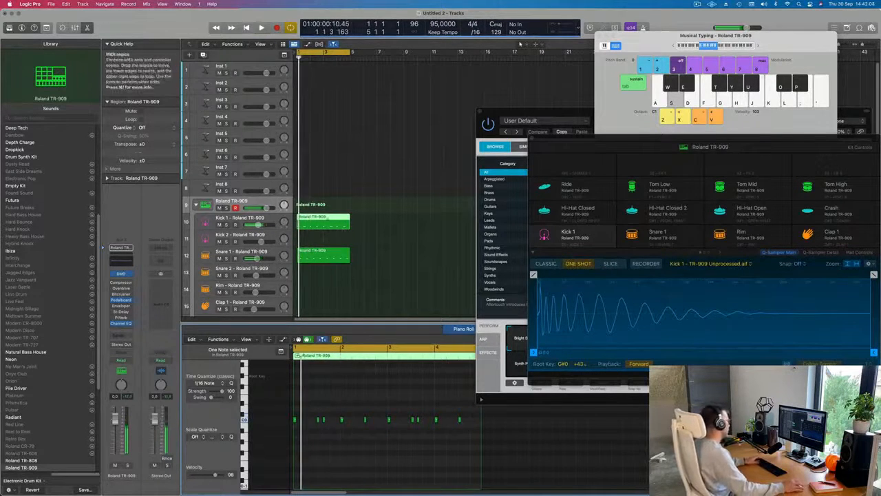
Step: On the Kick 1 track, audition all kick notes at different pitches during playback and settle three semitones below C0
left_click(241, 218)
left_click(308, 438)
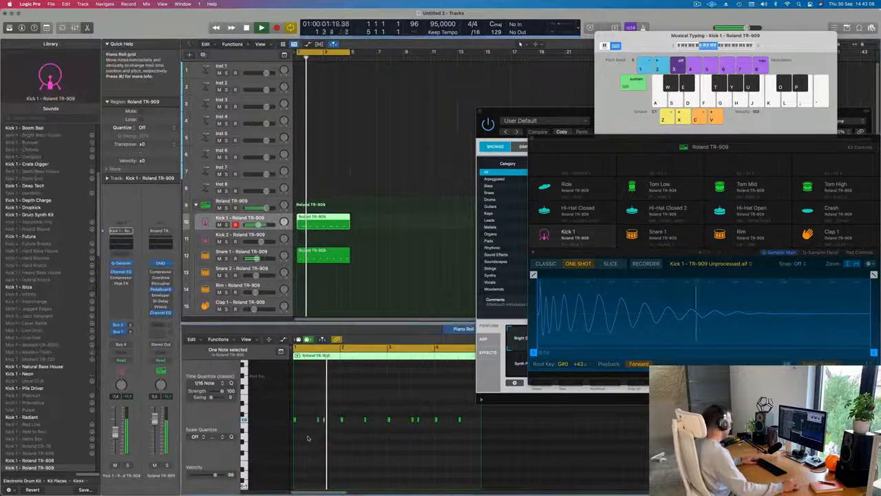
key("super+a")
key("alt+Down")
key("alt+Down")
key("alt+Down")
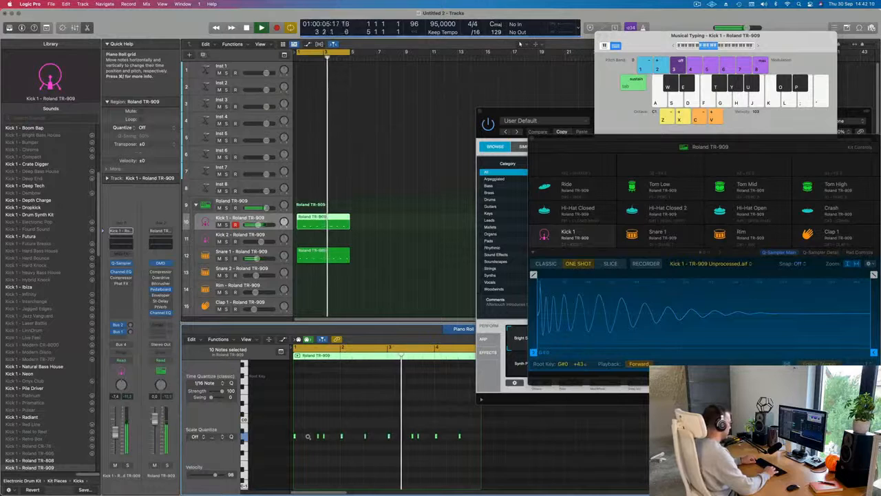
key("alt+Down")
key("alt+Up")
key("alt+Up")
key("alt+Up")
key("alt+Up")
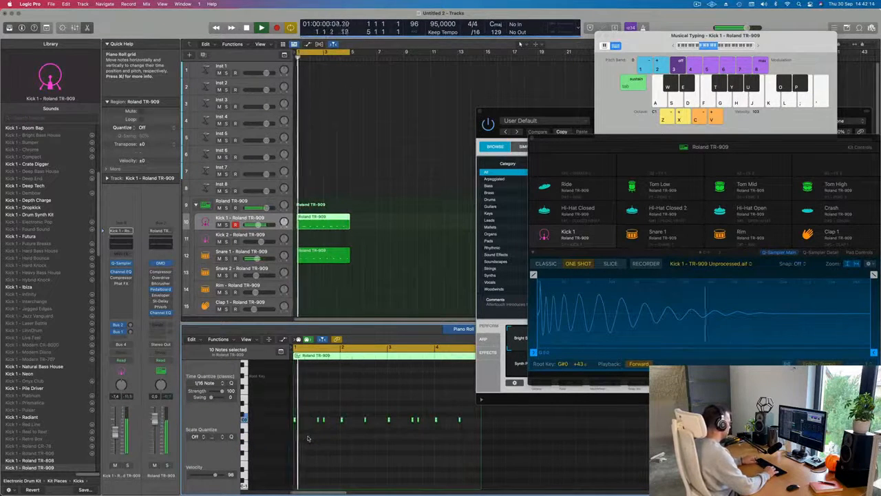
key("alt+Down")
key("alt+Down")
key("alt+Down")
key("alt+Down")
key("alt+Up")
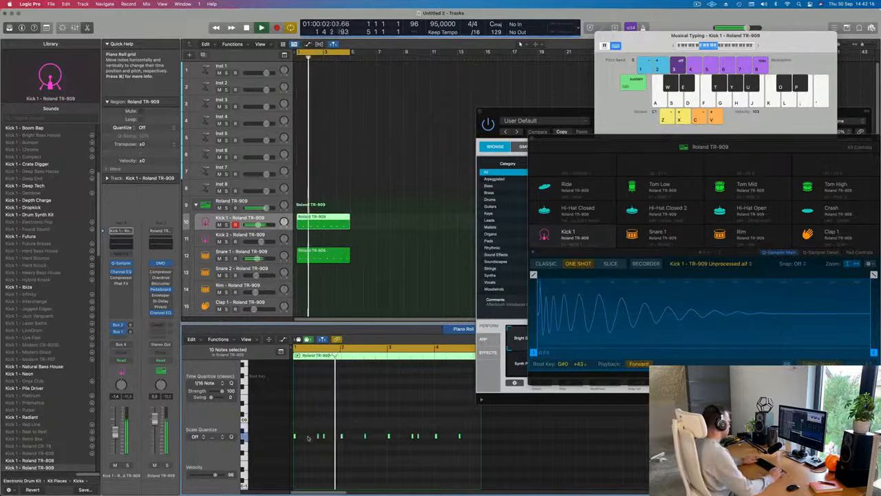
Step: Move the two plug-in windows aside to uncover the Piano Roll and select the second kick of bar 2
left_click_drag(573, 113, 751, 110)
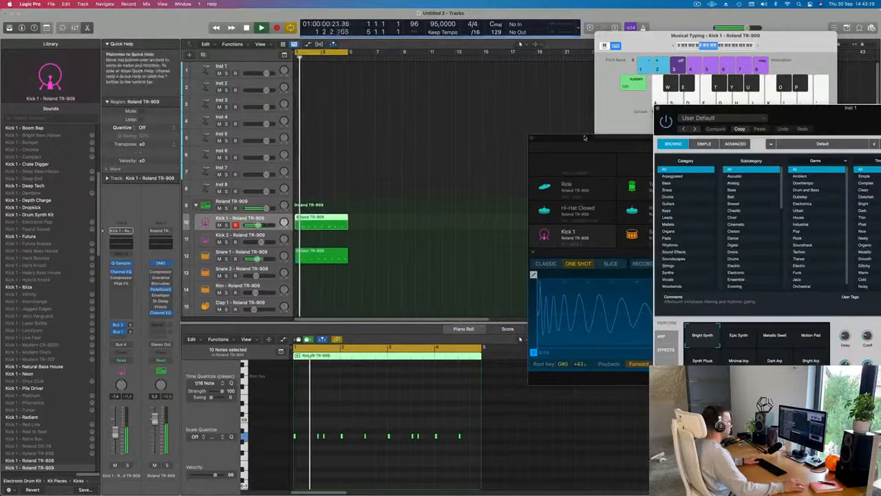
left_click_drag(585, 138, 783, 130)
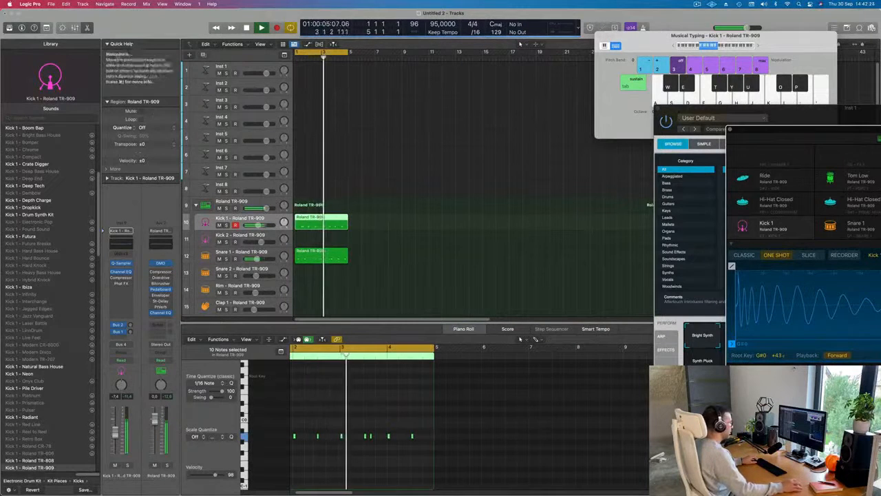
left_click(317, 438)
left_click(317, 437)
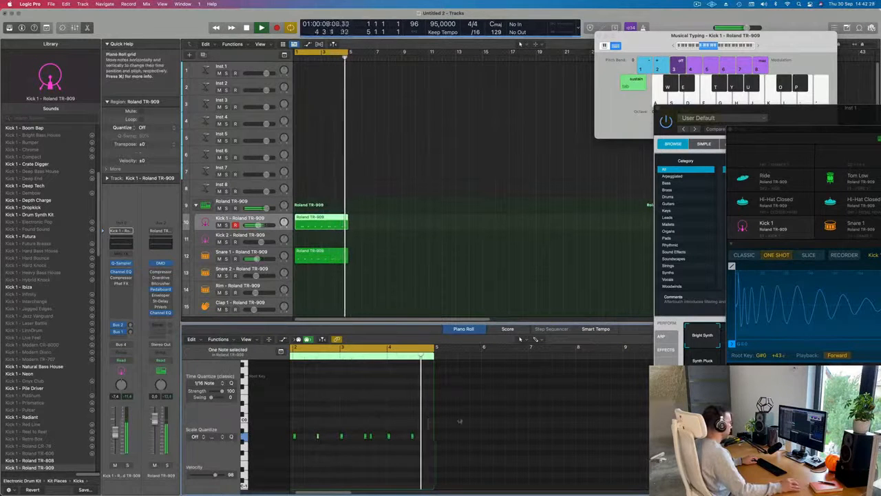
scroll(502, 420, "down", 10)
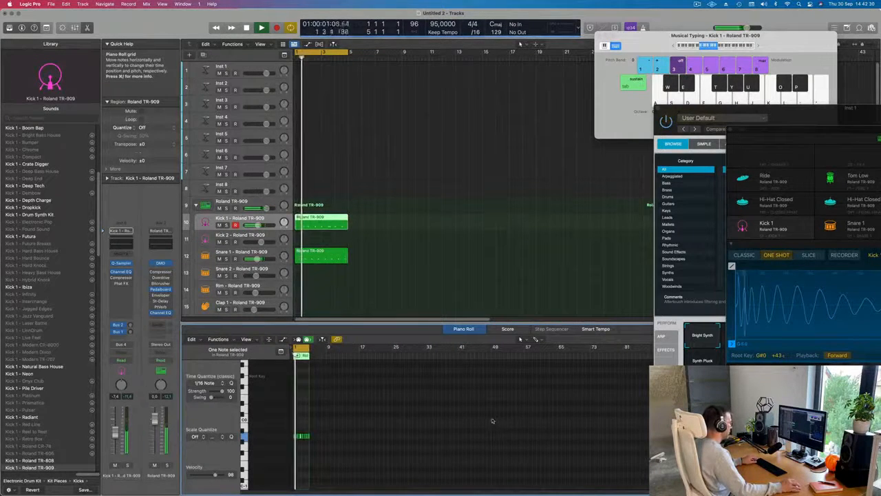
Step: Select the Snare 1 region and transpose all eight of its notes down below C2 during loop playback
scroll(491, 419, "up", 5)
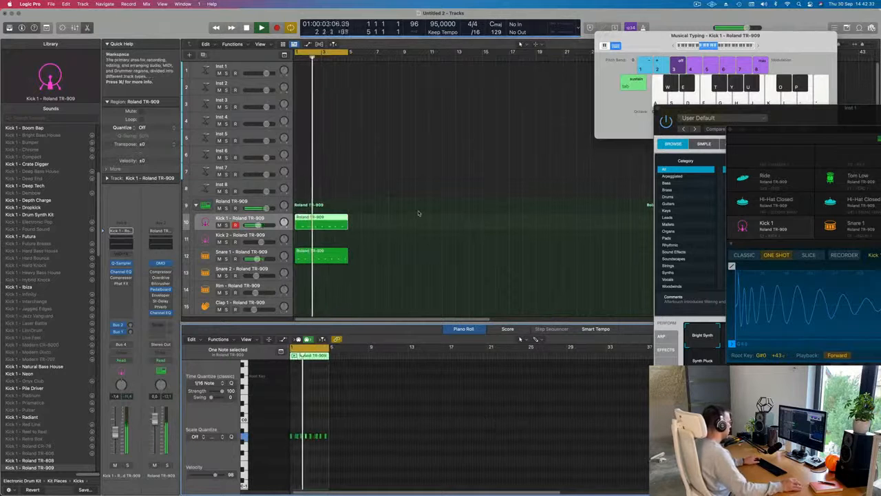
left_click(322, 255)
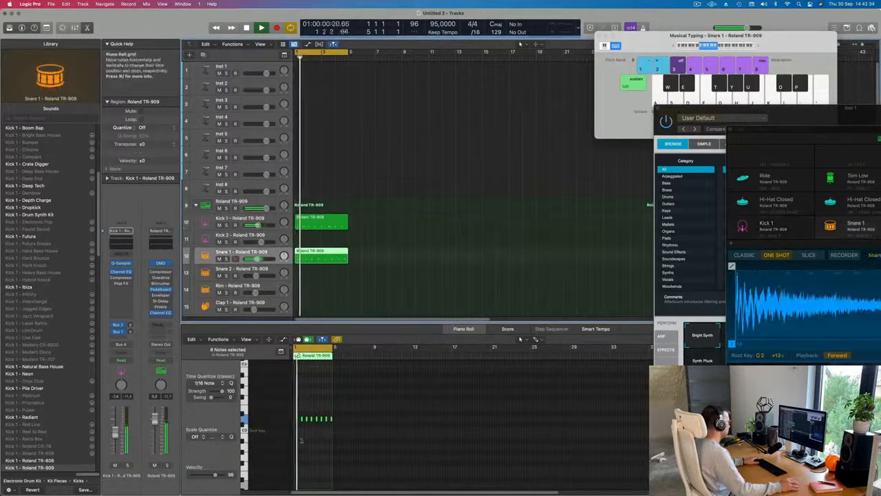
left_click(311, 446)
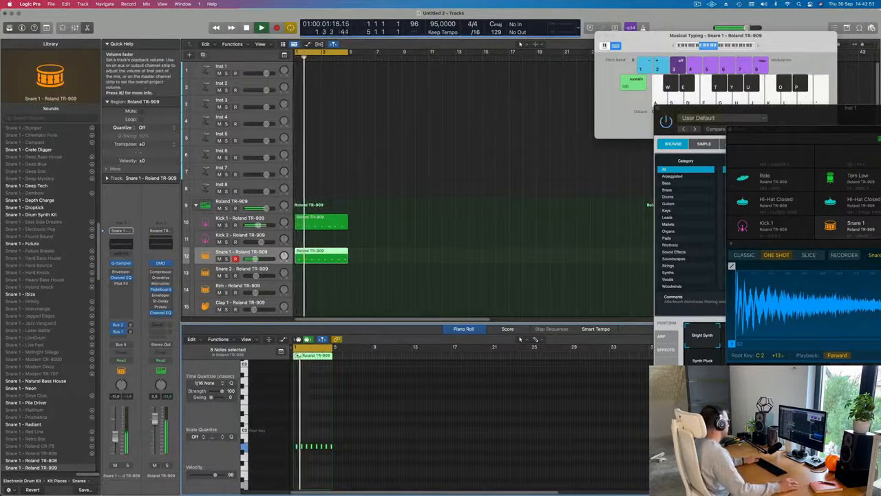
Step: Copy the Kick 1 region onto the first Hi-Hat Closed track at bar 1
scroll(362, 262, "down", 5)
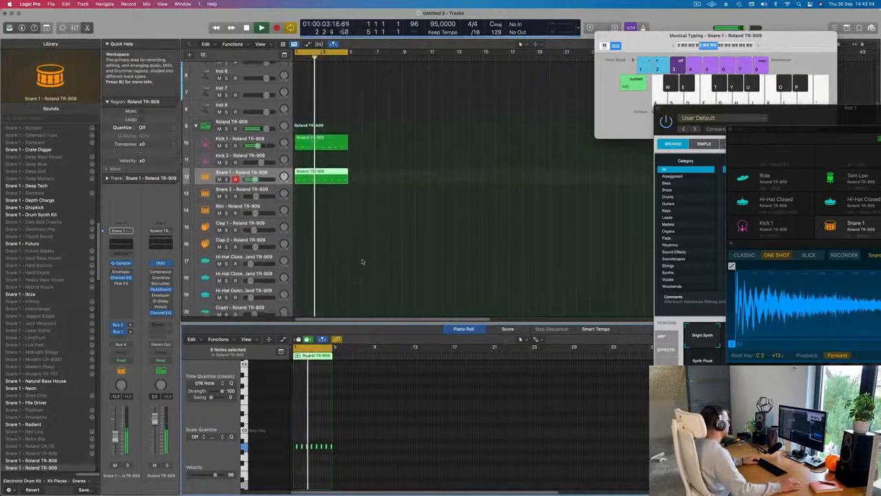
scroll(362, 261, "down", 2)
left_click(379, 152)
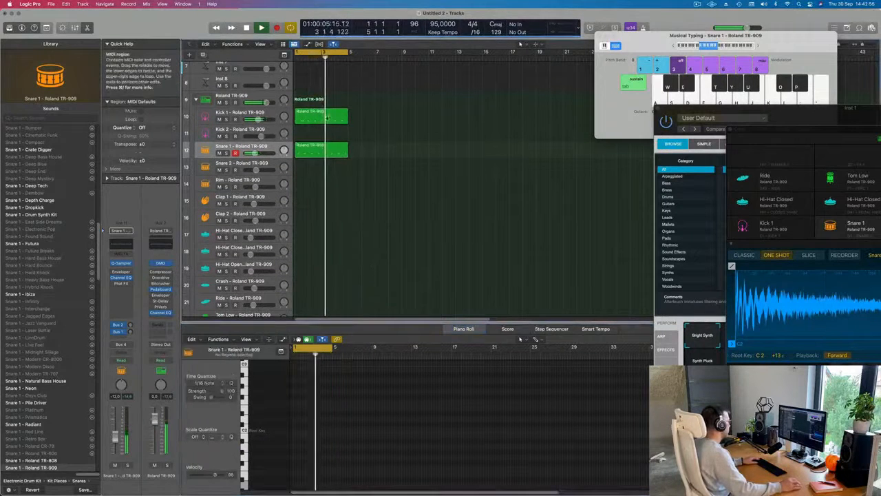
left_click(316, 118)
left_click_drag(316, 118, 316, 234)
Step: Delete every note except the first one in the copied region on the Hi-Hat Closed track
scroll(321, 446, "up", 4)
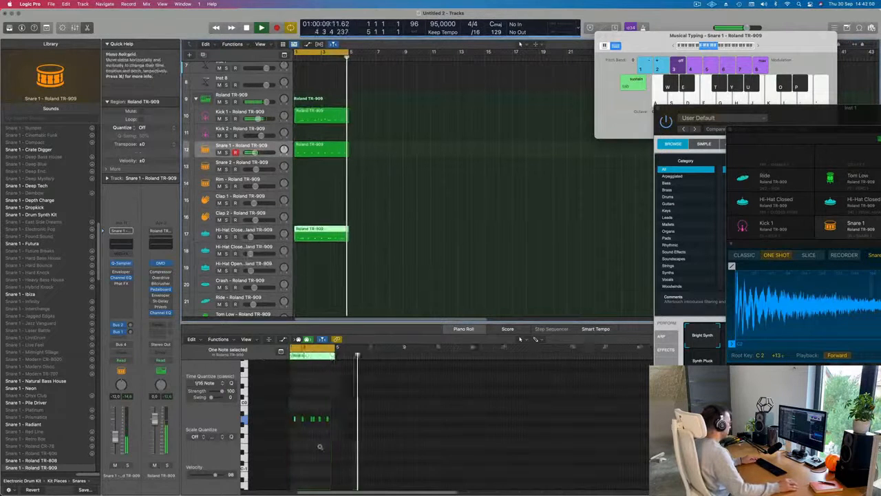
left_click_drag(307, 417, 385, 432)
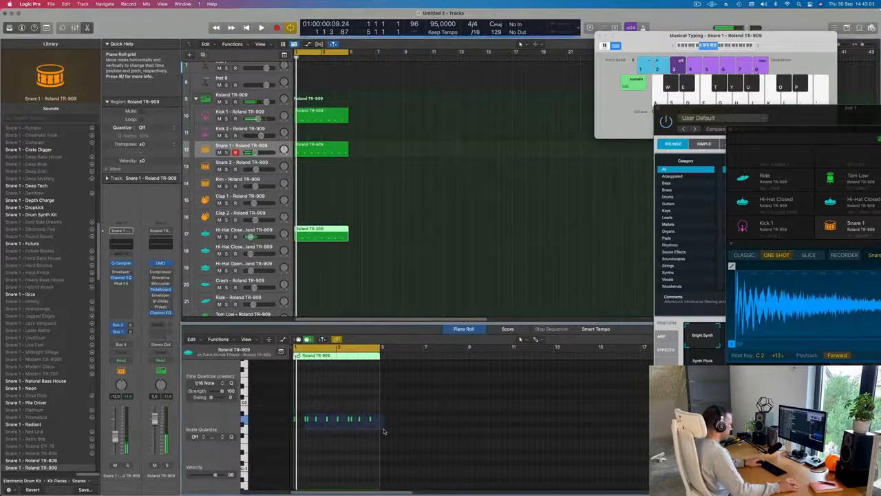
scroll(319, 417, "up", 2)
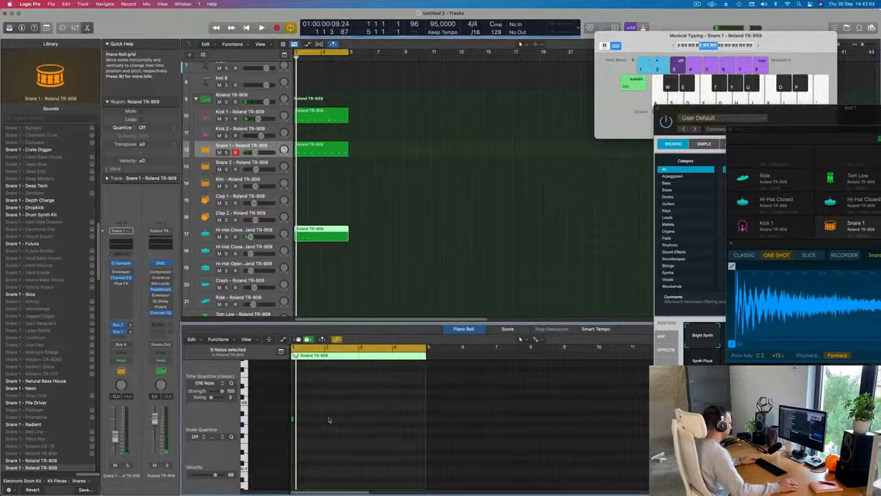
scroll(328, 420, "up", 3)
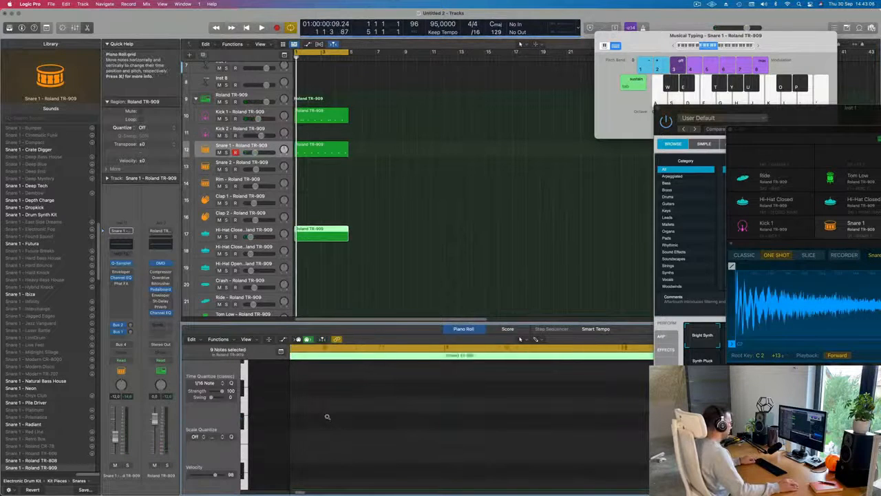
Step: Raise the remaining closed hi-hat note to A2 and move it to the off-beat after beat 1
scroll(327, 417, "down", 3)
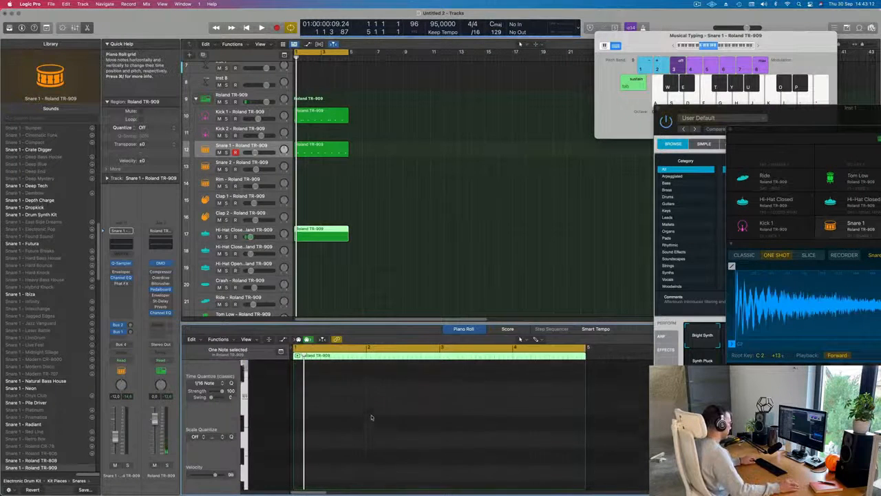
scroll(371, 417, "up", 5)
scroll(372, 416, "down", 4)
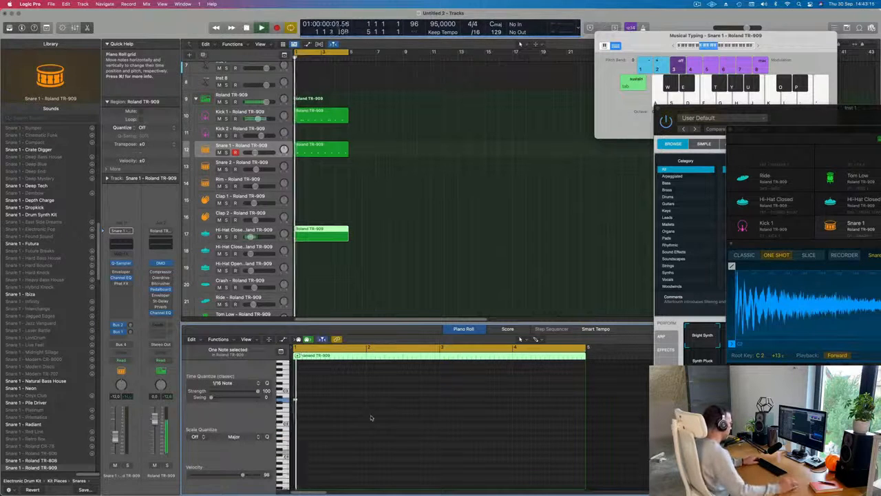
scroll(324, 407, "up", 2)
mouse_move(329, 393)
left_mouse_down()
mouse_move(292, 405)
mouse_move(313, 400)
left_mouse_up()
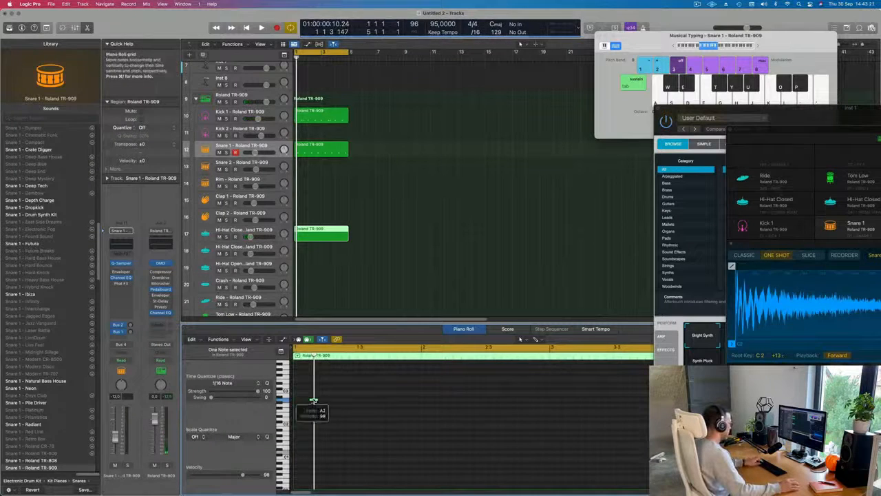
Step: Duplicate the A2 hi-hat note onto the remaining off-beats so bar 1 holds four evenly spaced notes
key("space")
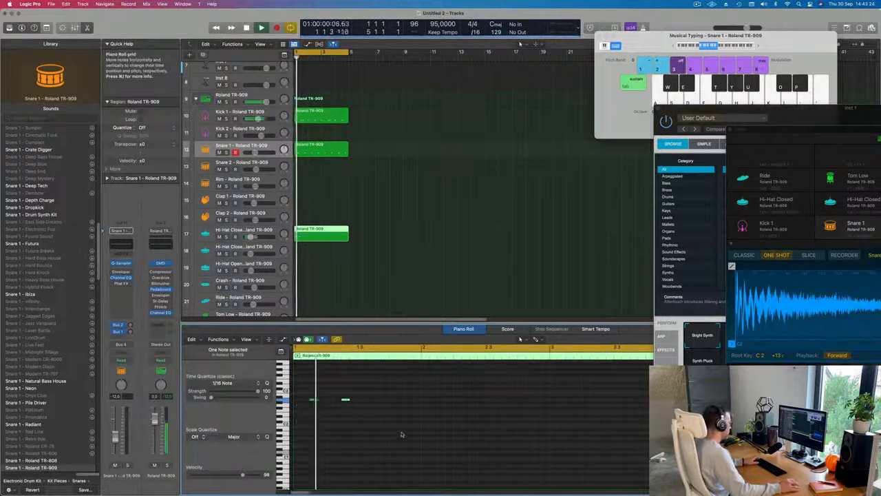
key("space")
left_click_drag(308, 387, 357, 411)
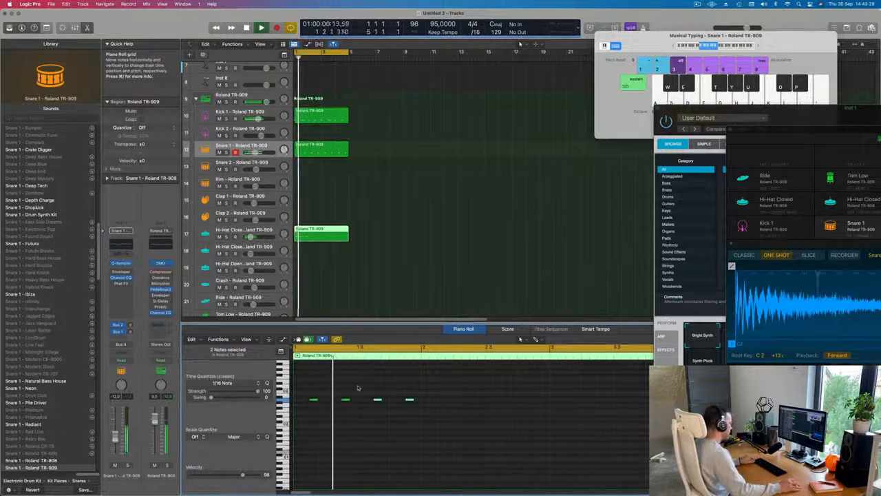
Step: Split the closed hi-hat region at bar 2 and delete the part covering bars 2 to 4
scroll(356, 389, "down", 5)
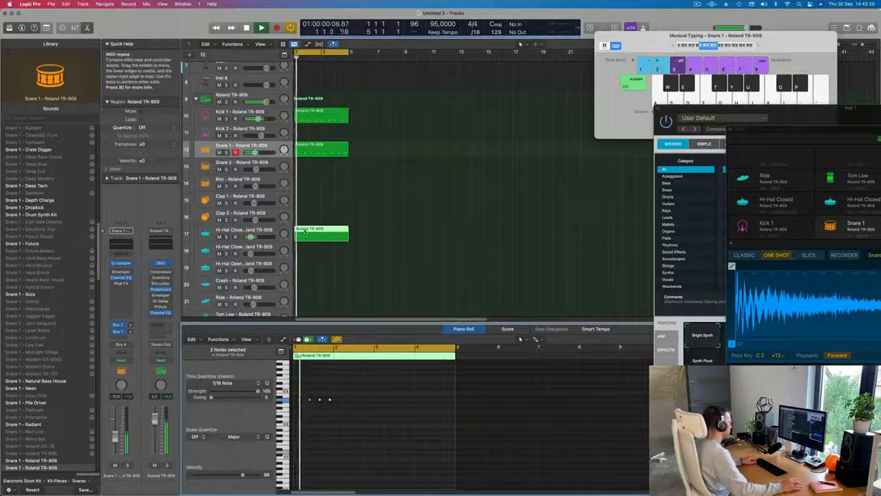
double_click(308, 233, "super")
left_click(364, 234)
left_click(329, 235)
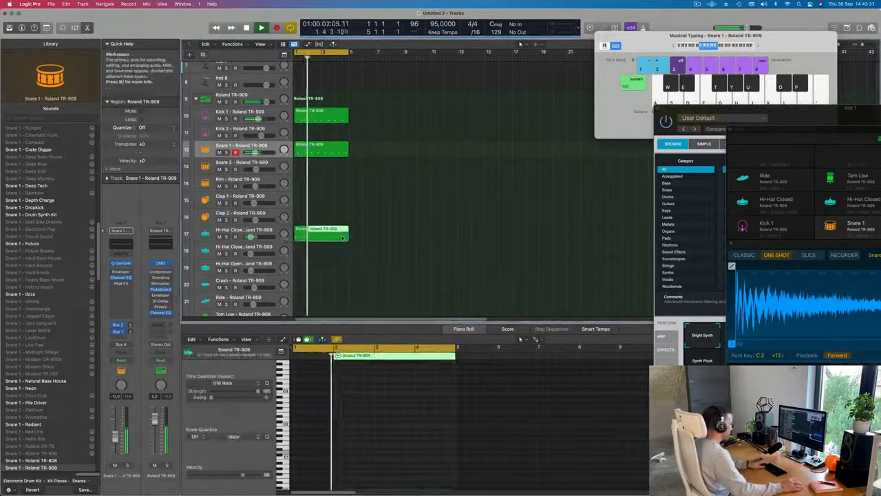
key("Delete")
Step: Repeat the one-bar closed hi-hat region three times to fill the four-bar loop
key("super+r")
key("super+r")
key("super+r")
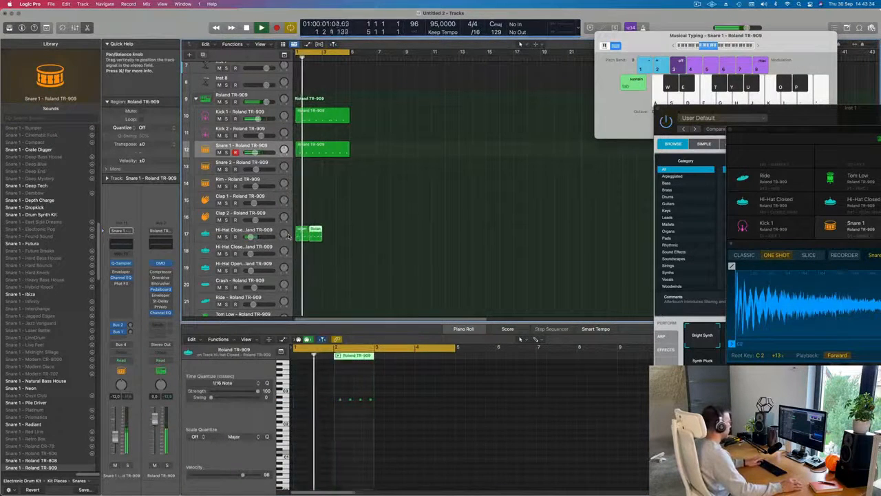
Step: Copy the bar 1 closed hi-hat region onto the Tom Low track at the same position
scroll(323, 276, "down", 3)
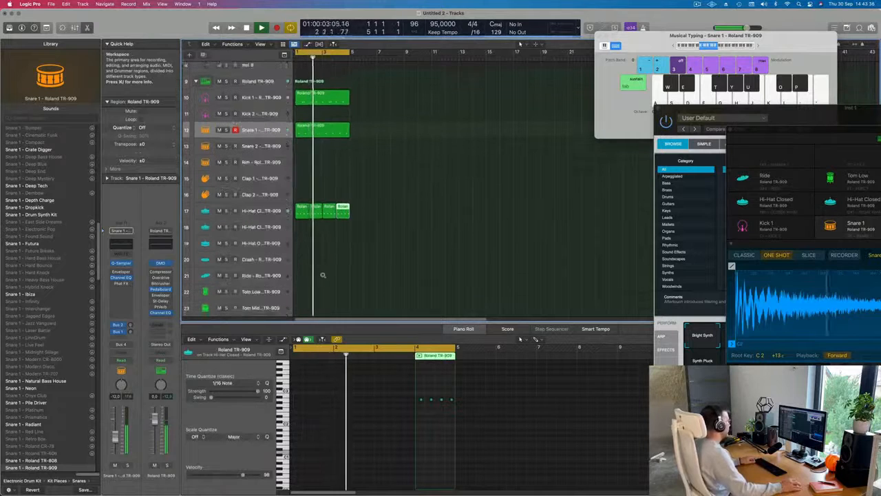
scroll(327, 250, "up", 2)
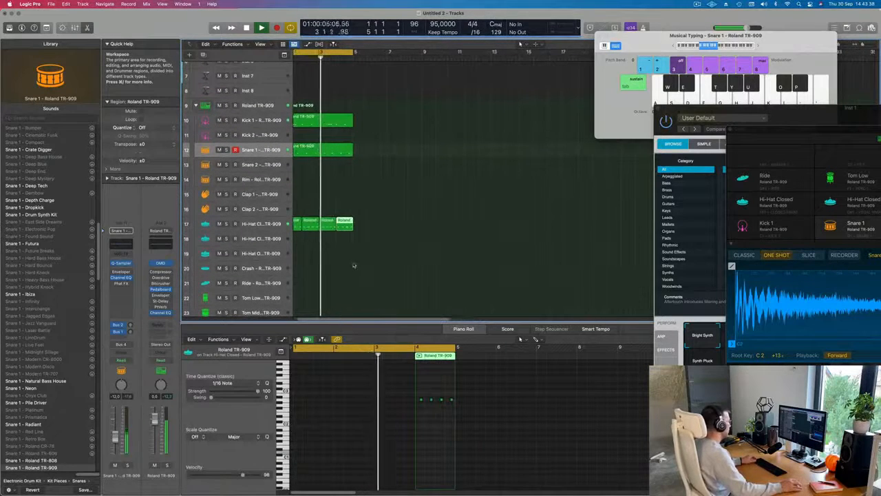
scroll(354, 265, "down", 3)
scroll(331, 207, "left", 1)
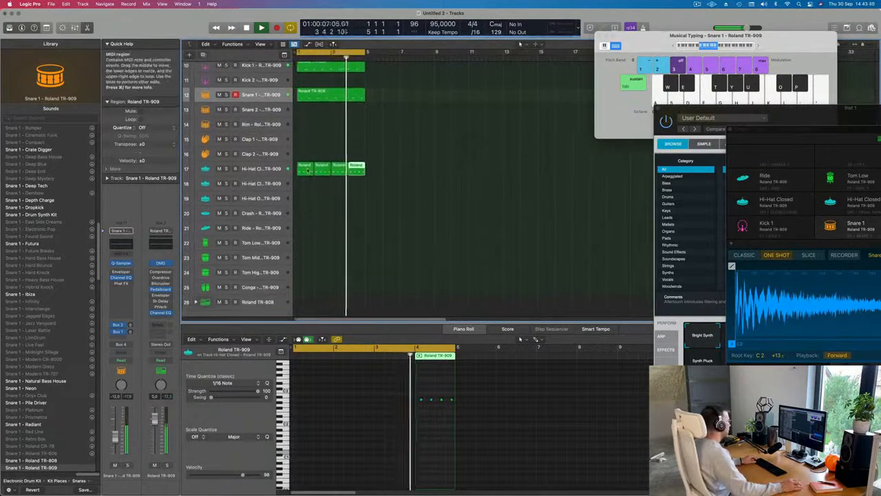
left_click_drag(304, 167, 301, 249)
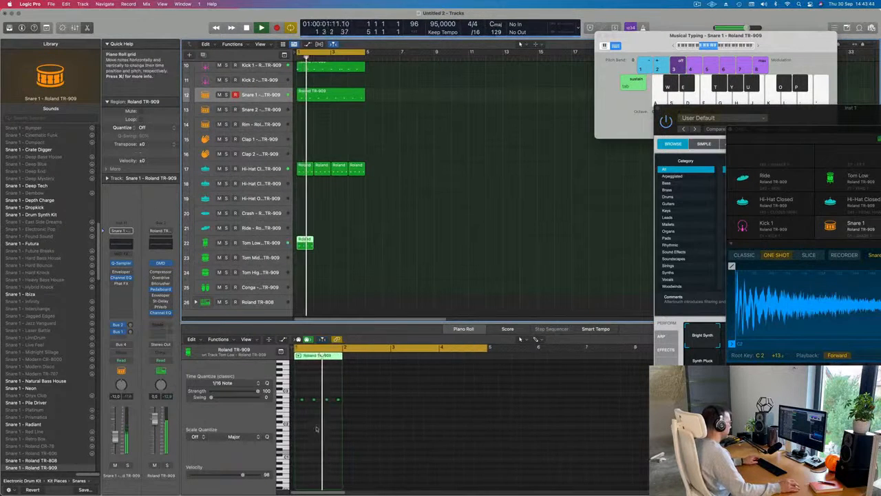
Step: Keep only the last off-beat note in the Tom Low region, deleting the others, and transpose it down below C1
scroll(300, 393, "up", 3)
left_click_drag(305, 390, 403, 424)
key("Delete")
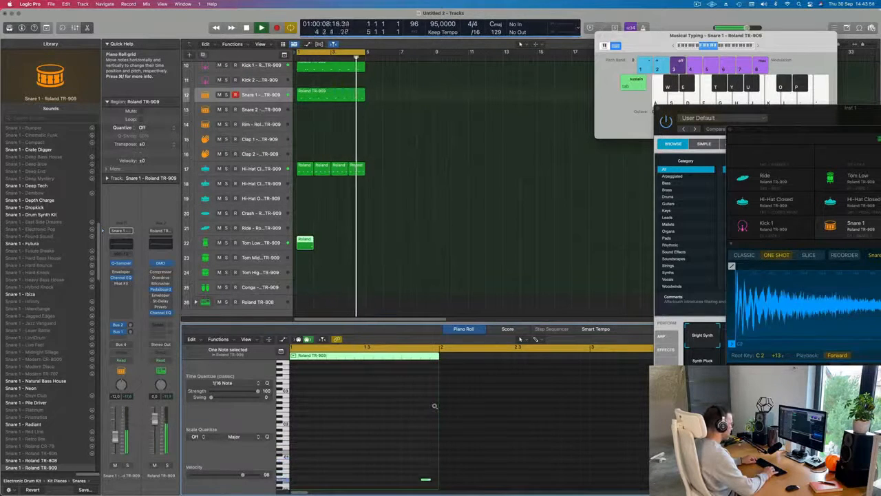
Step: Repeat the one-bar Tom Low region across the rest of the four-bar loop
key("super+Left")
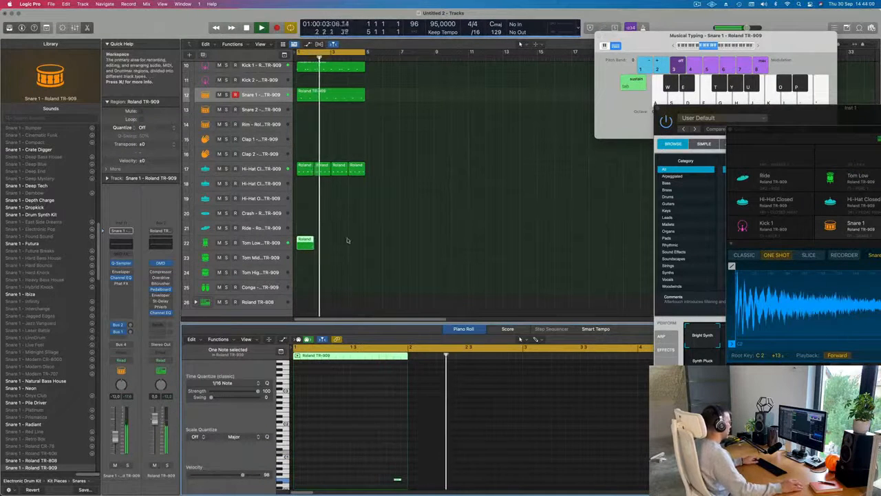
key("super+r")
key("super+r")
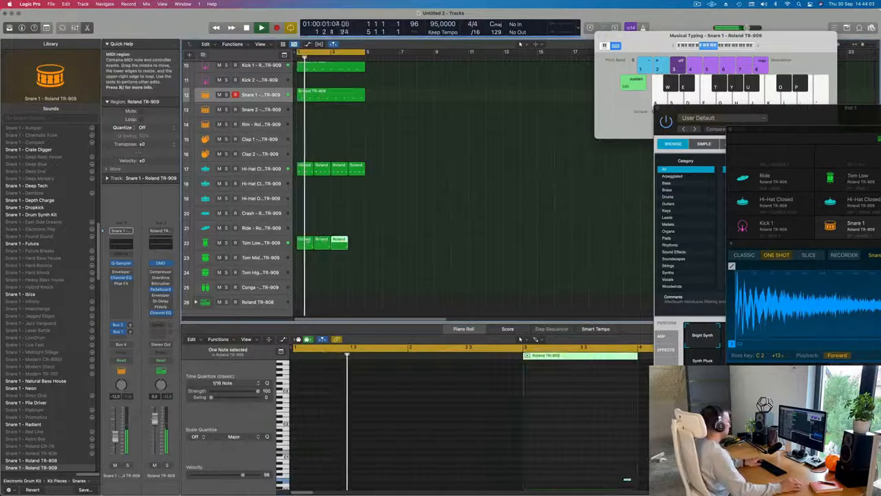
Step: Select the Inst 1 track and increase its individual track height
scroll(331, 84, "up", 9)
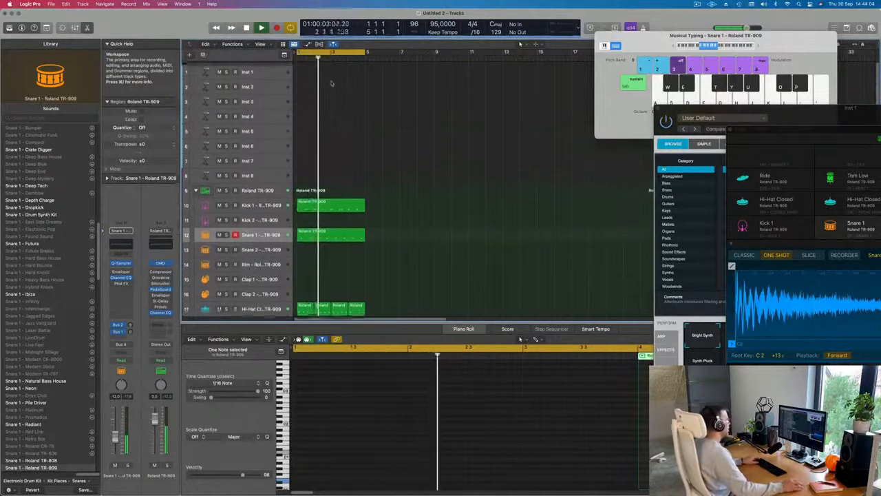
left_click(261, 73)
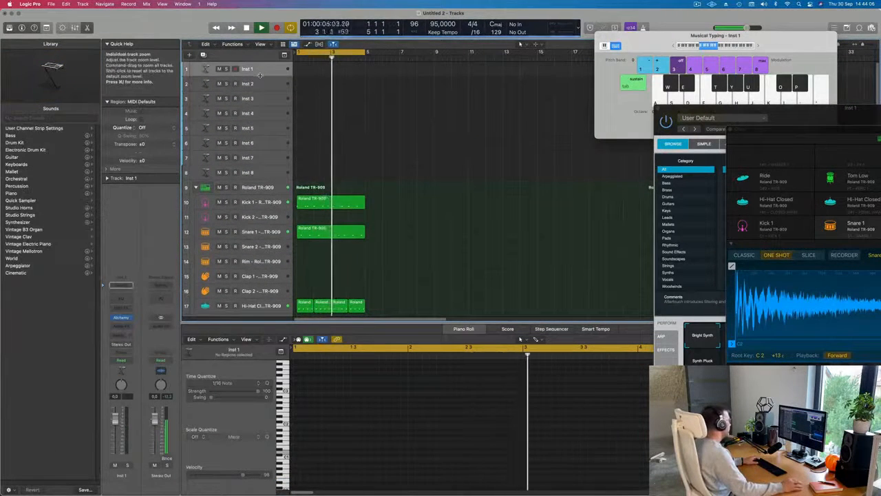
left_click_drag(260, 75, 261, 109)
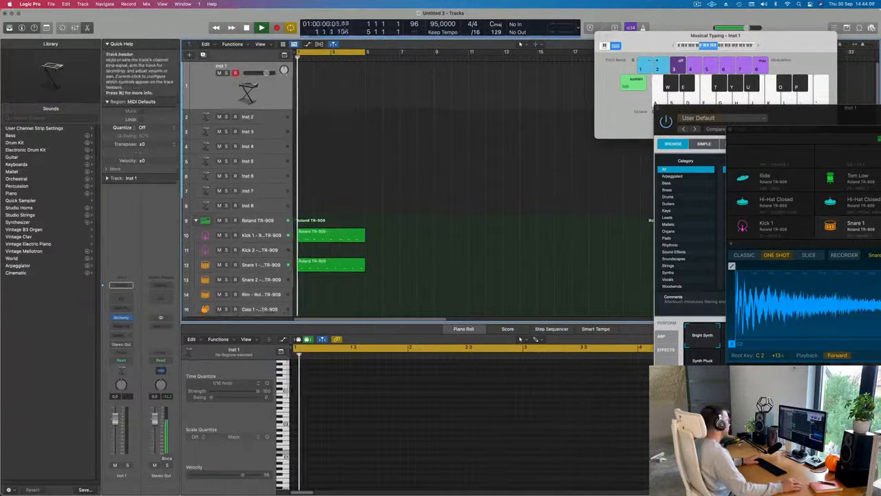
left_click(131, 318)
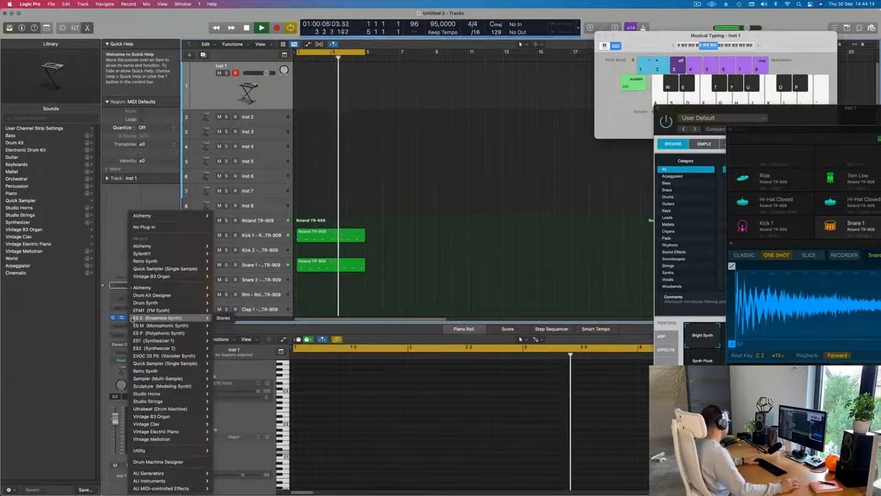
mouse_move(157, 482)
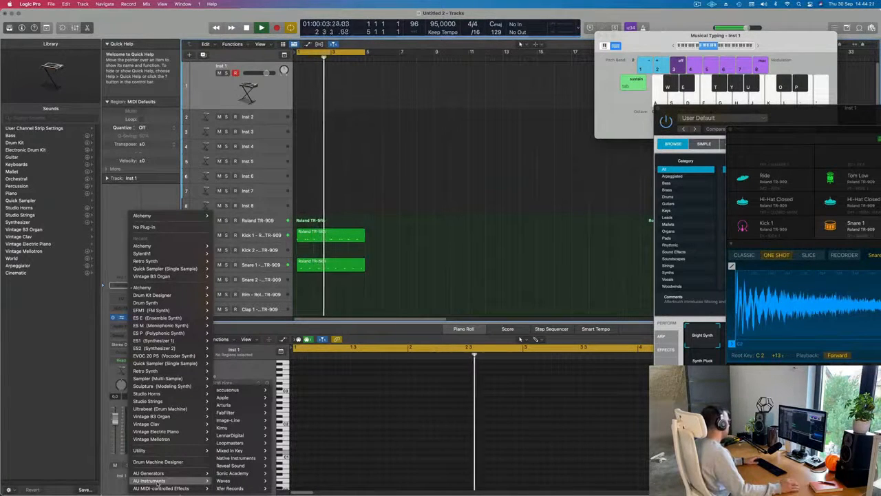
left_click(165, 195)
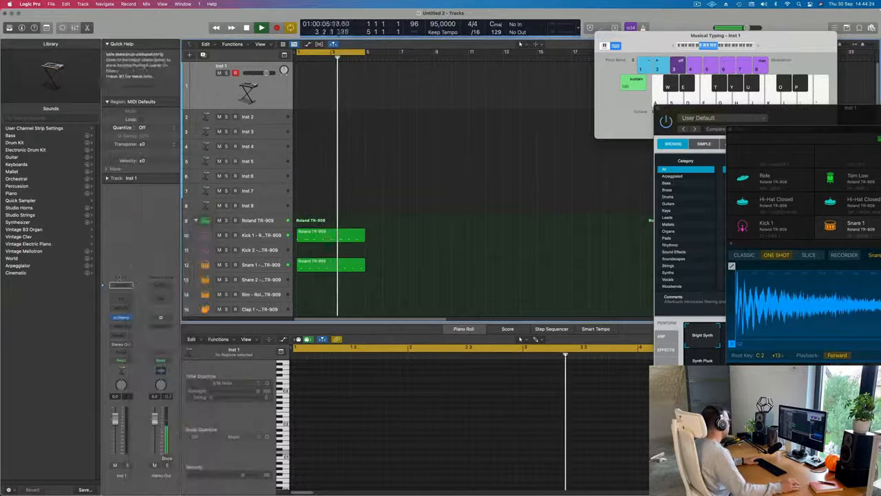
Step: Replace Alchemy on the Inst 1 track with the Arturia Modular V instrument
left_click(129, 318)
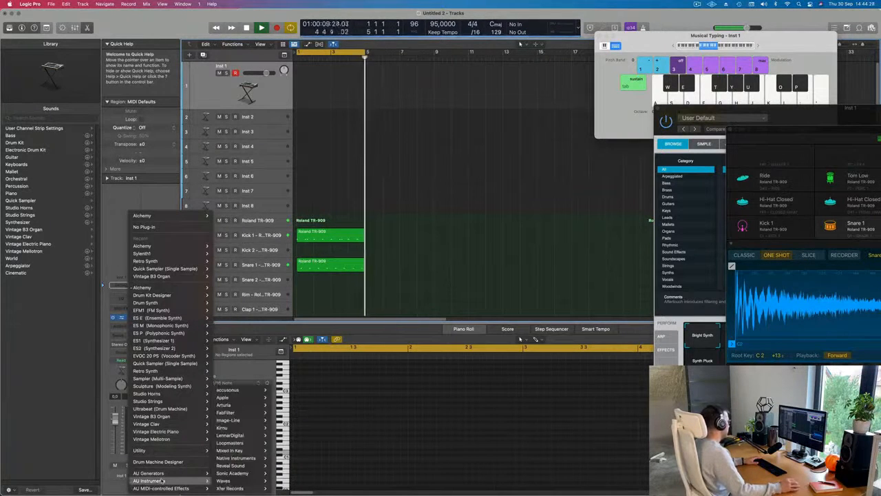
mouse_move(219, 481)
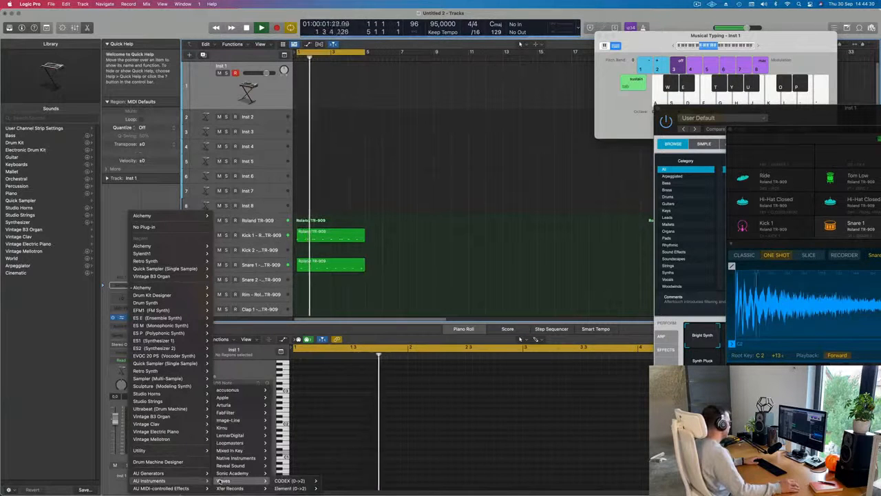
mouse_move(224, 405)
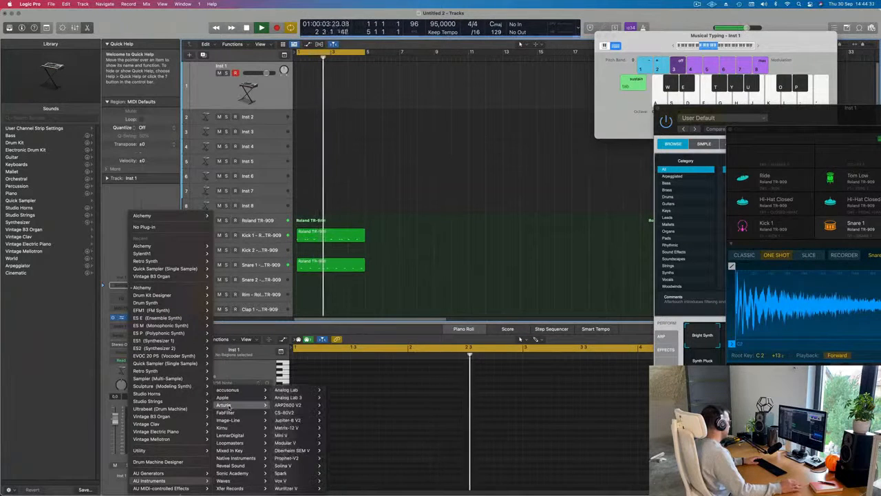
mouse_move(278, 414)
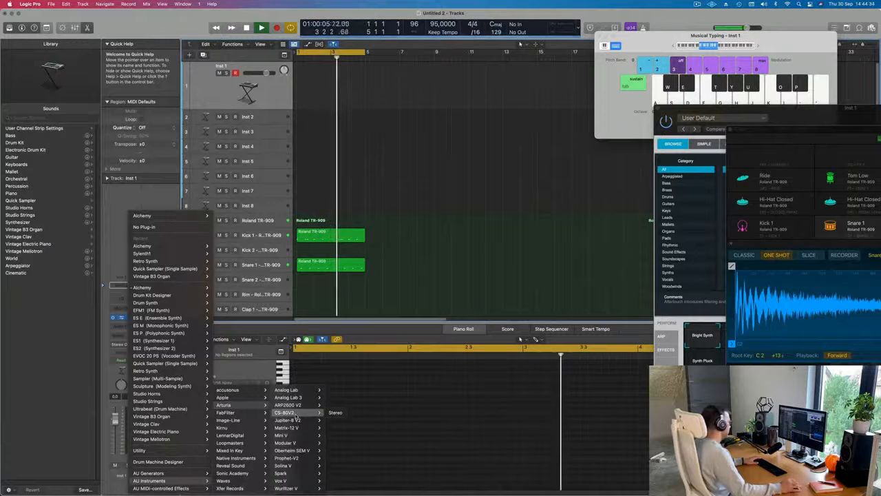
mouse_move(292, 427)
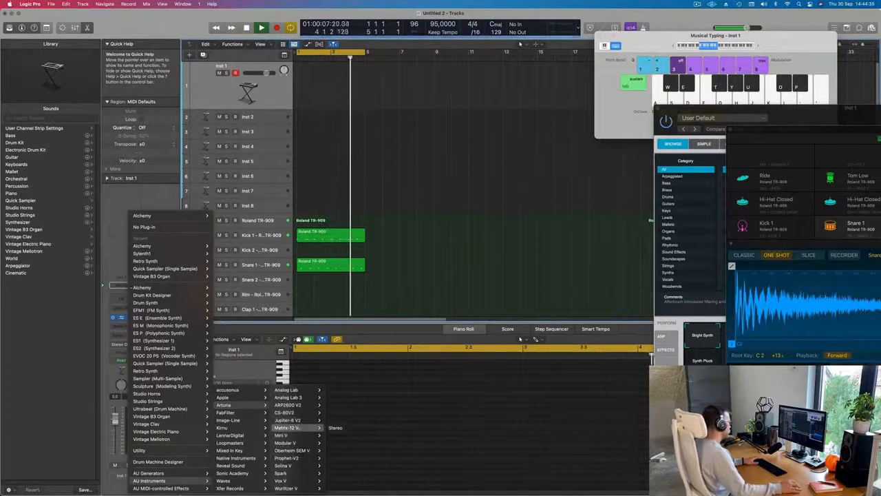
mouse_move(305, 406)
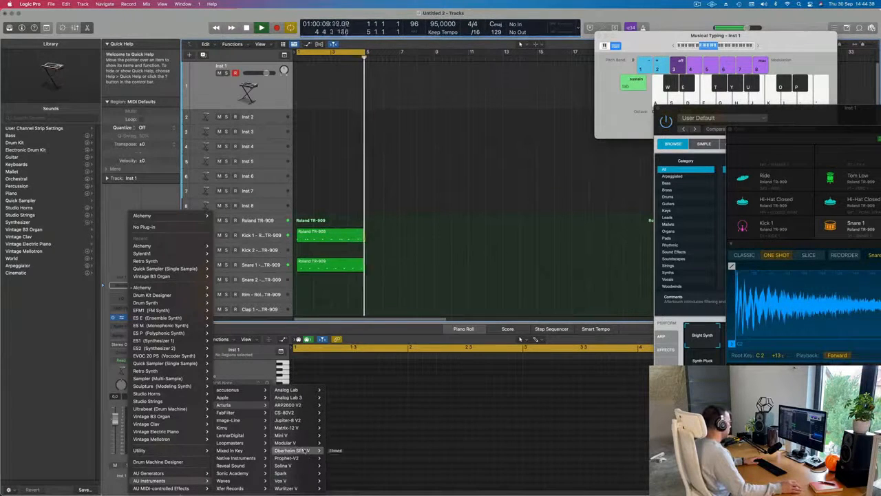
mouse_move(296, 458)
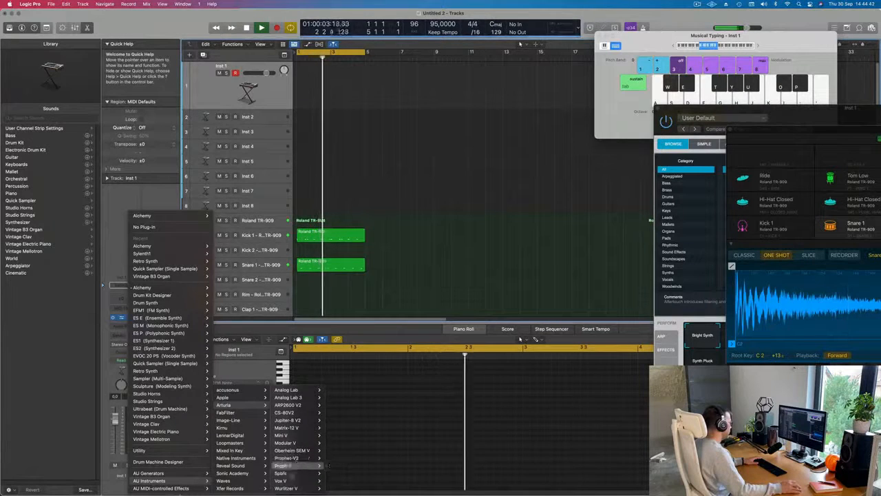
left_click(336, 443)
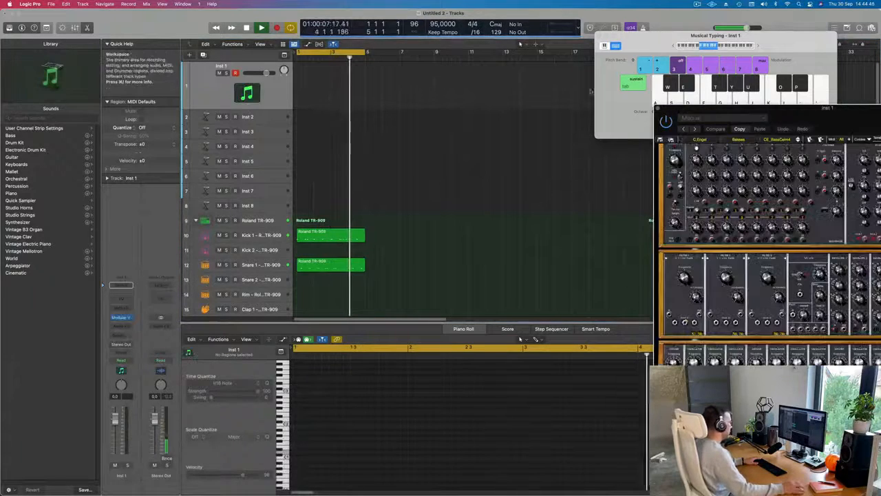
Step: Try to re-check and start the Modular V activation from its Authorization dialog
left_click_drag(791, 116, 558, 58)
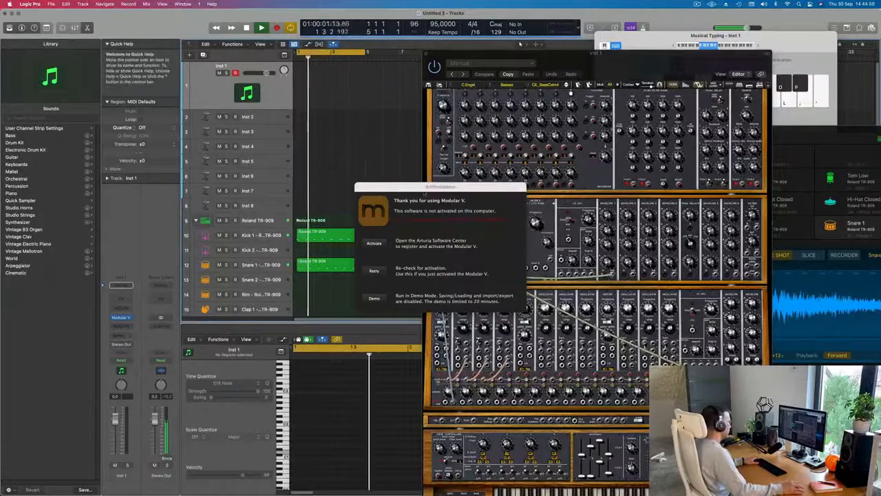
left_click_drag(440, 187, 391, 183)
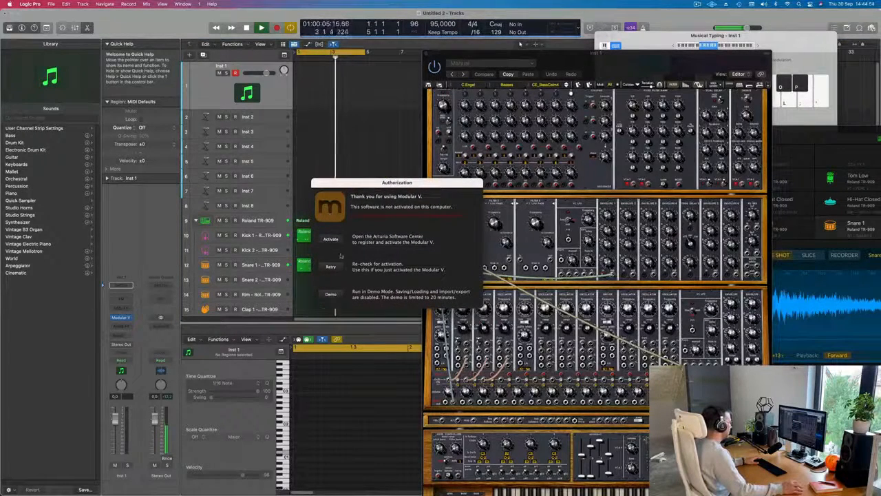
left_click(330, 273)
left_click(378, 274)
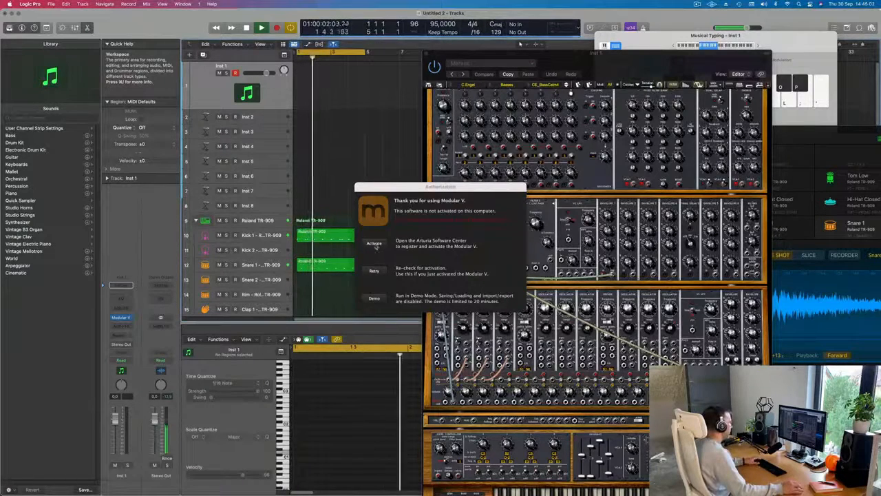
left_click(373, 244)
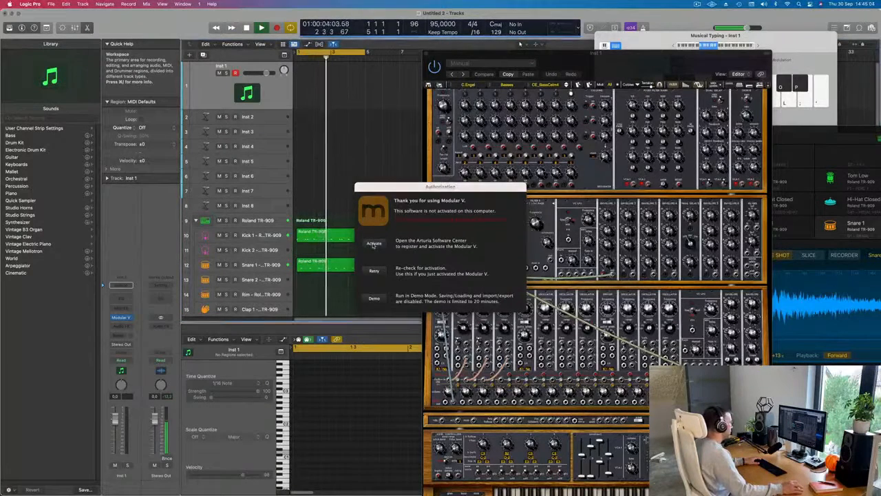
Step: Move the Authorization dialog out of the way and place the Modular V window next to the channel strips
left_click_drag(427, 189, 446, 190)
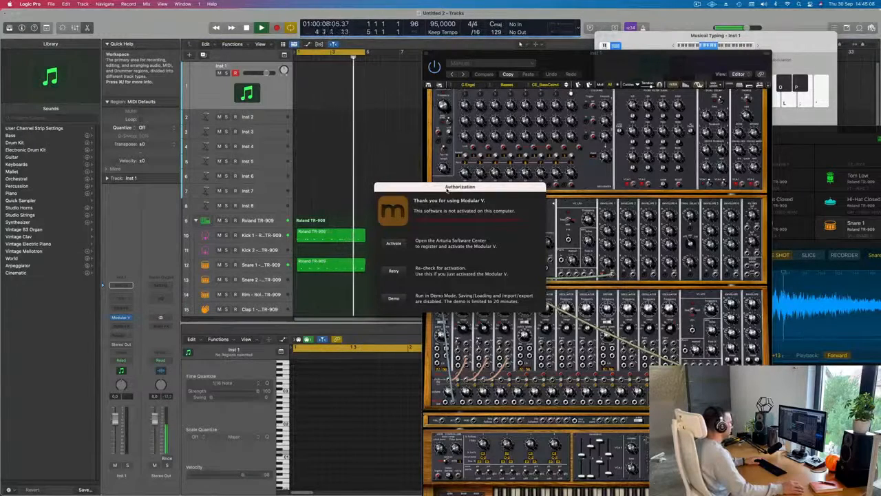
left_click_drag(446, 190, 855, 361)
left_click_drag(593, 56, 483, 28)
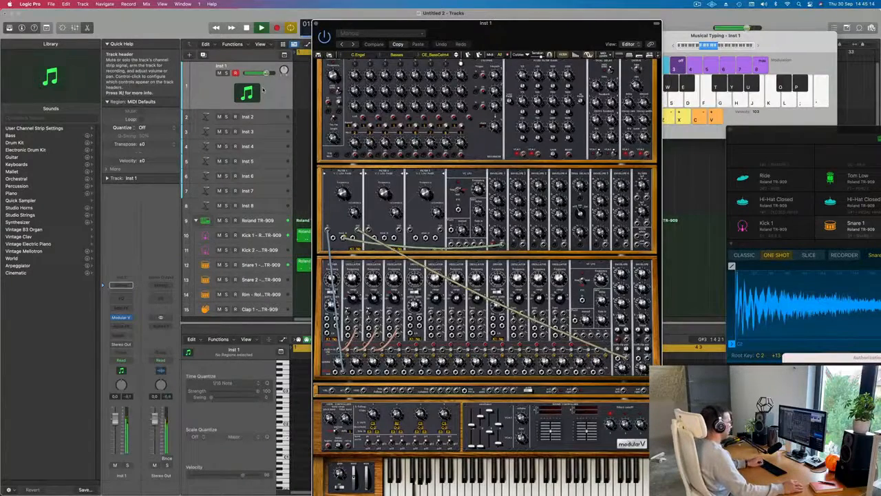
left_click_drag(412, 25, 326, 14)
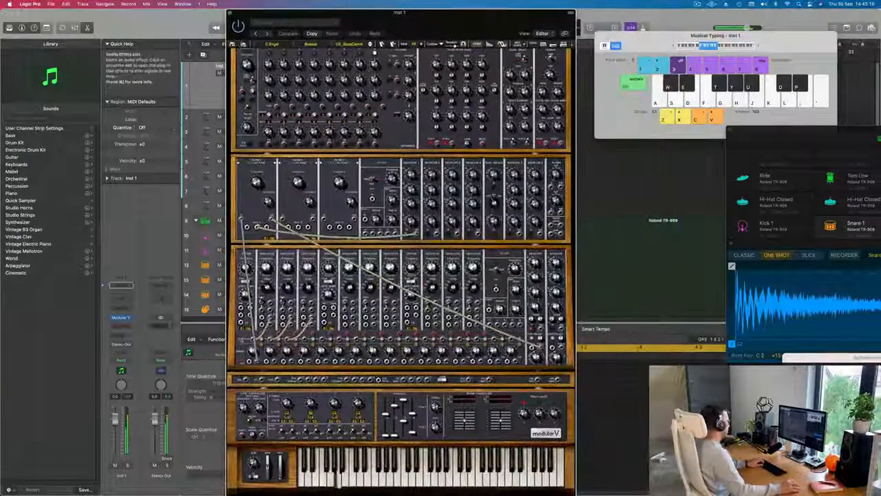
Step: Lower the Inst 1 volume to -14.2 dB while auditioning Modular V basses, and raise the Musical Typing octave to C2
left_click(116, 430)
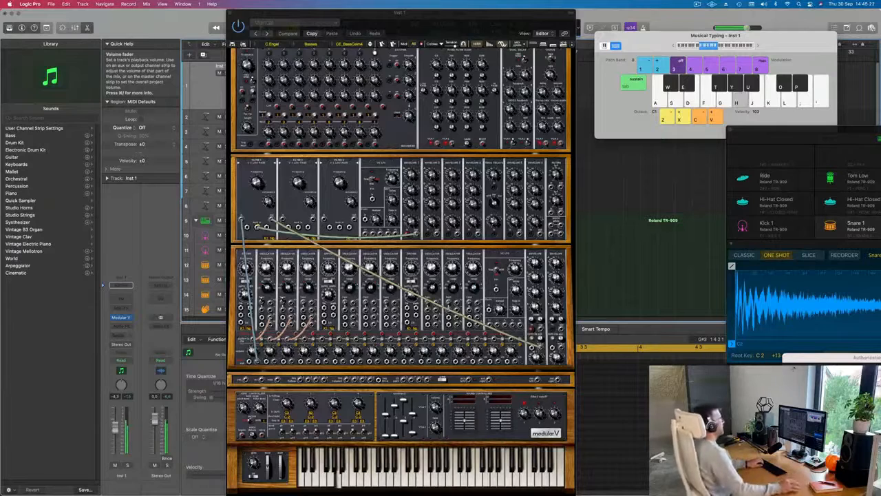
key("h")
left_click(751, 46)
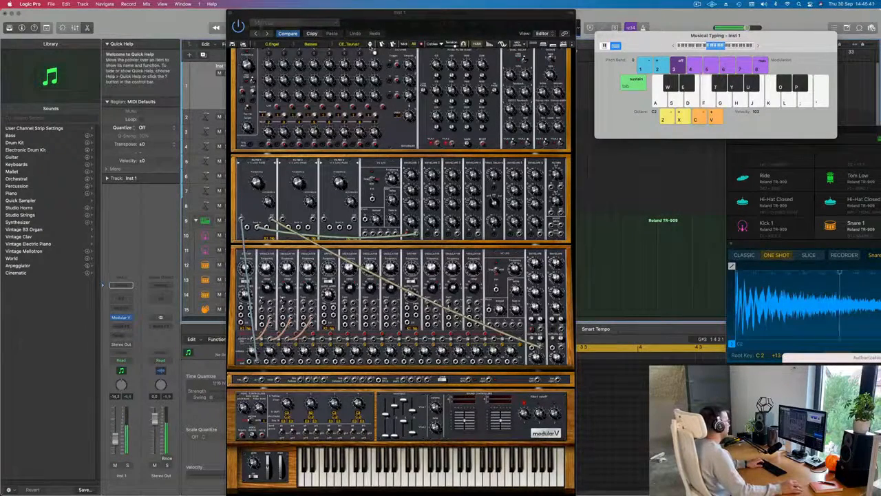
Step: Move the Modular V window clear of the track headers, set Musical Typing to octave C3 and advance to the CE_Taurus2 preset
left_click_drag(417, 15, 530, 15)
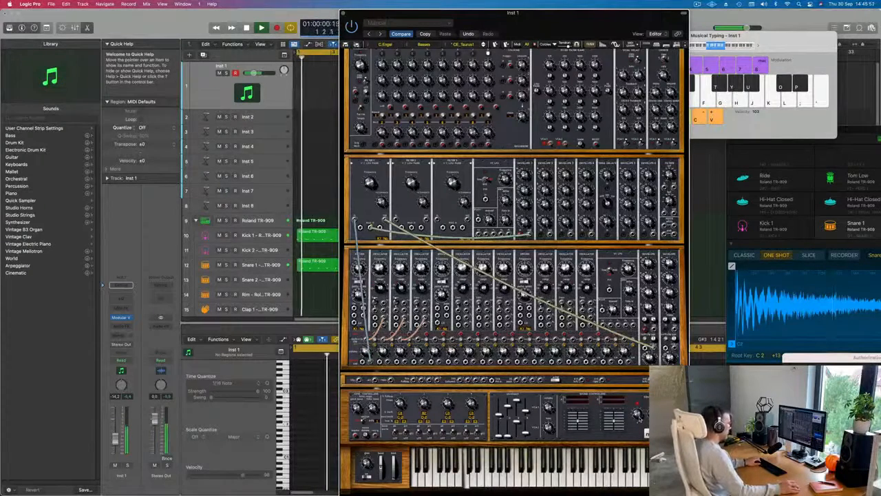
left_click(797, 57)
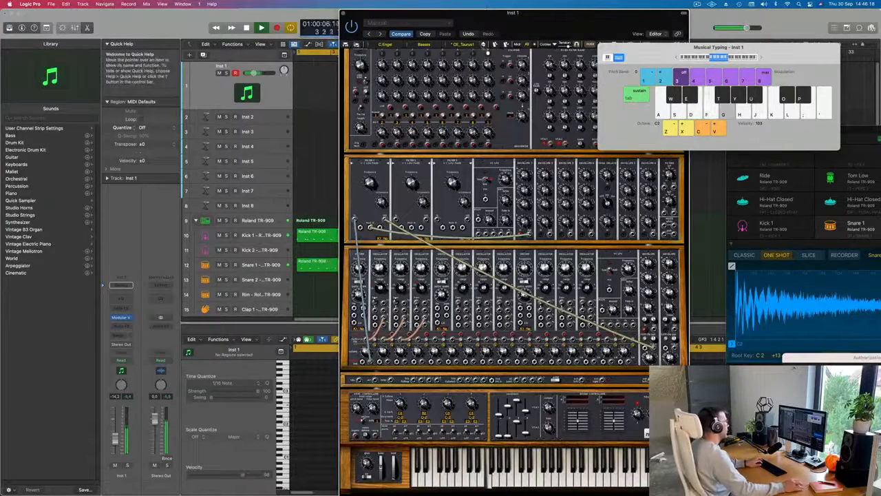
left_click(486, 49)
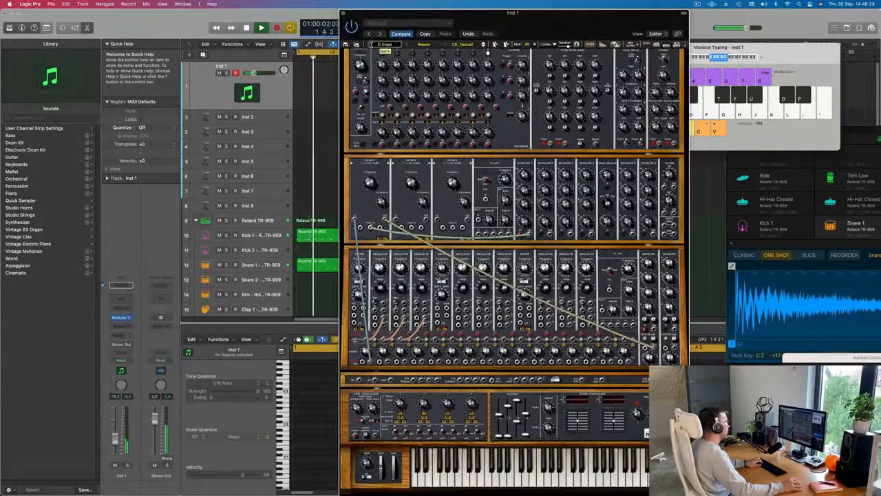
Step: Choose a bass from Modular V's All bank and browse the following presets until the JMB simple bass is loaded
left_click(385, 47)
mouse_move(427, 224)
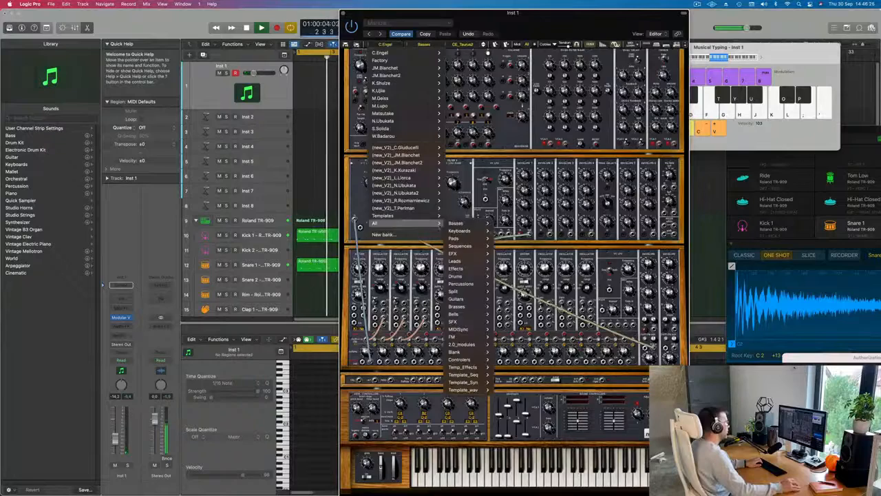
mouse_move(456, 223)
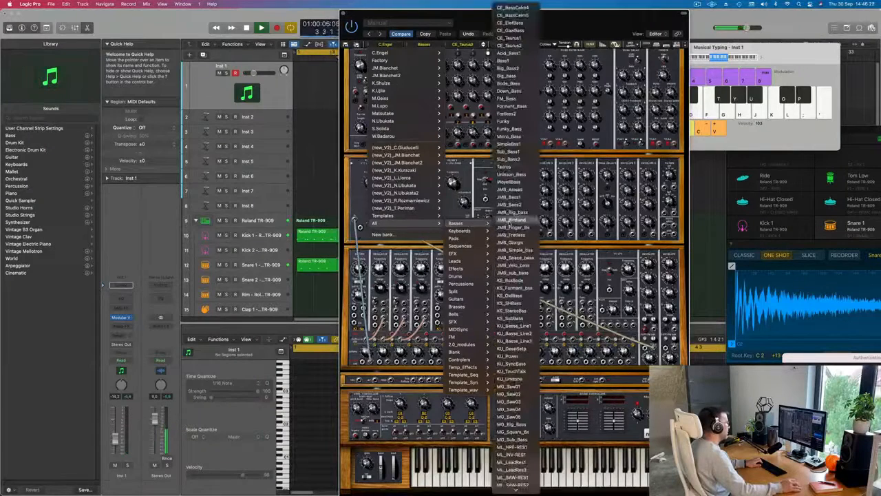
left_click(513, 220)
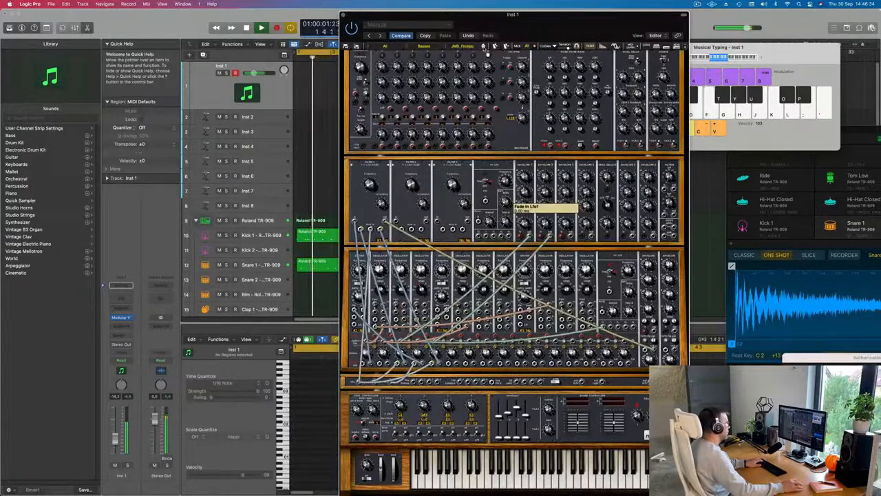
left_click(484, 48)
left_click(484, 48)
key("f")
left_click(484, 47)
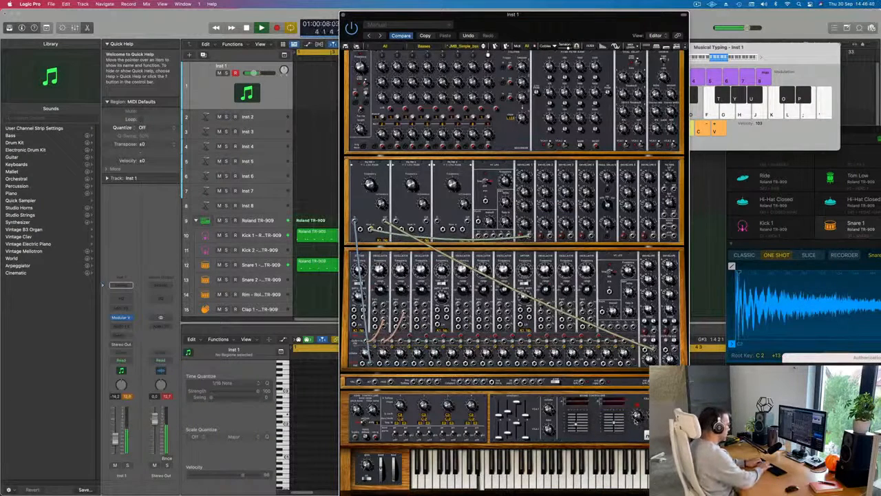
Step: Rehearse a few notes and record a bass line on the Inst 1 track over the looping four-bar beat
key("k")
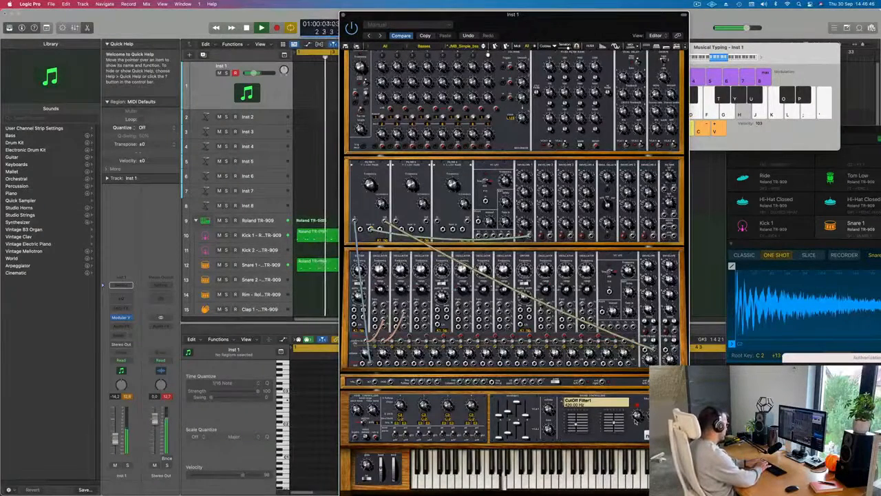
key("l")
key("r")
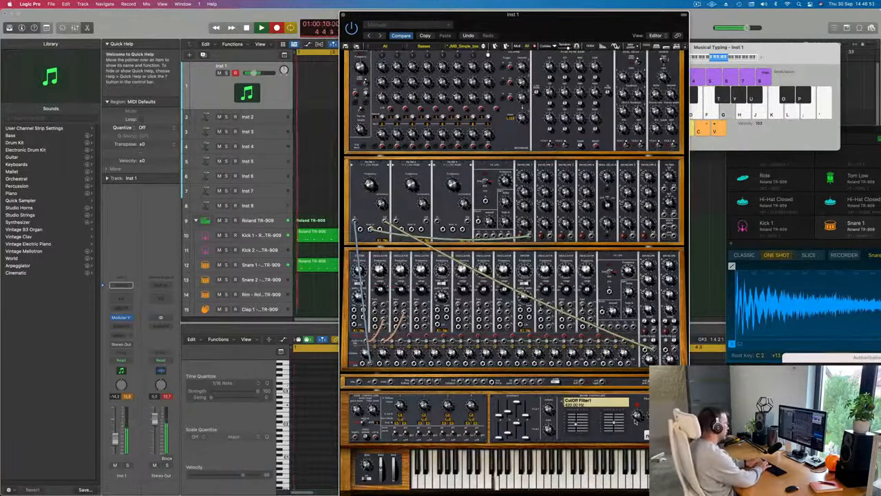
key("k")
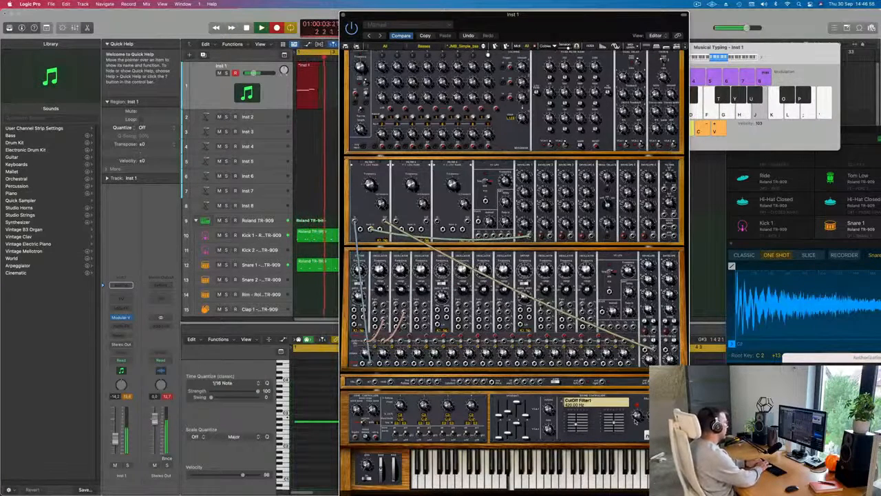
key("g")
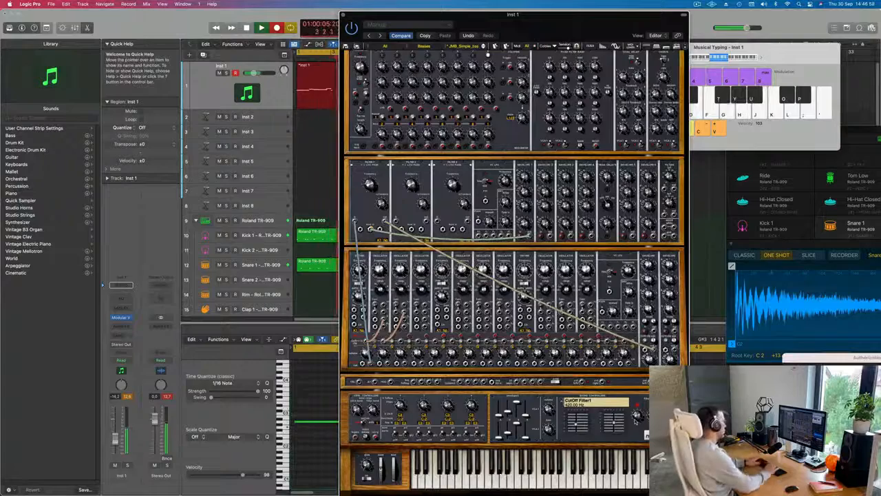
key("space")
key("space")
Step: Split the recorded Inst 1 region at bar 3 and keep only the first two bars, deleting the remaining regions
left_click_drag(573, 17, 813, 121)
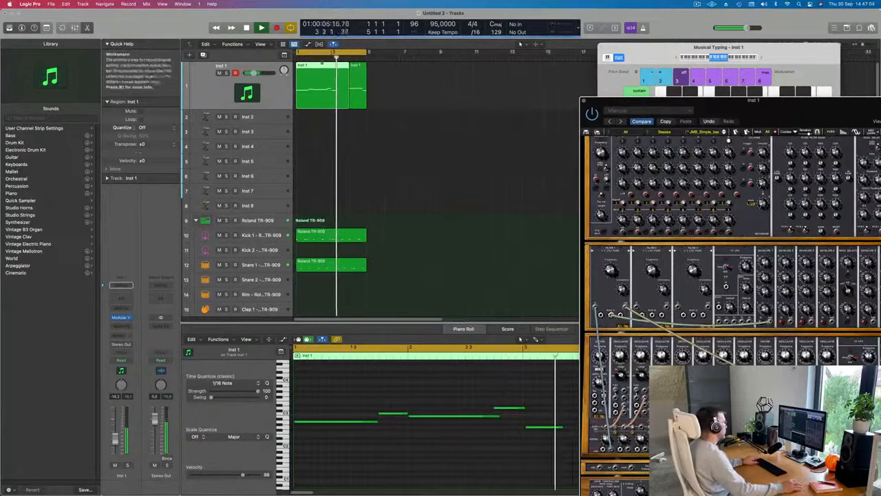
left_click(323, 65)
left_click(330, 102)
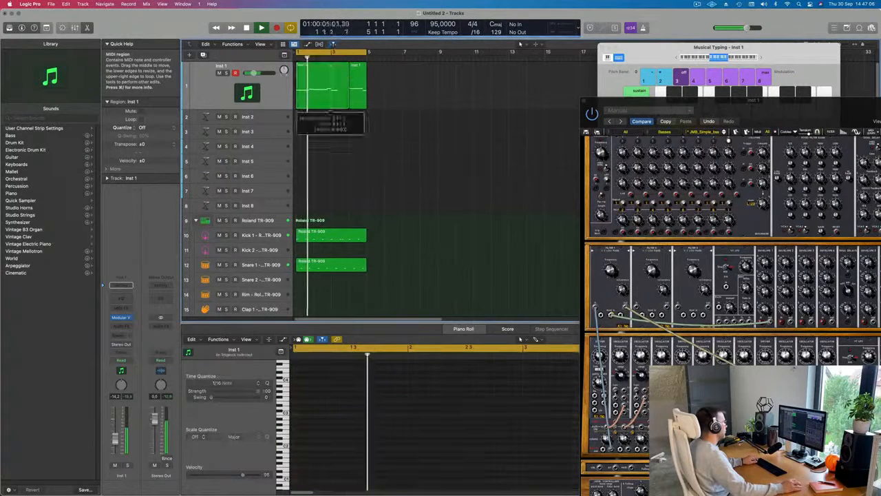
key("Return")
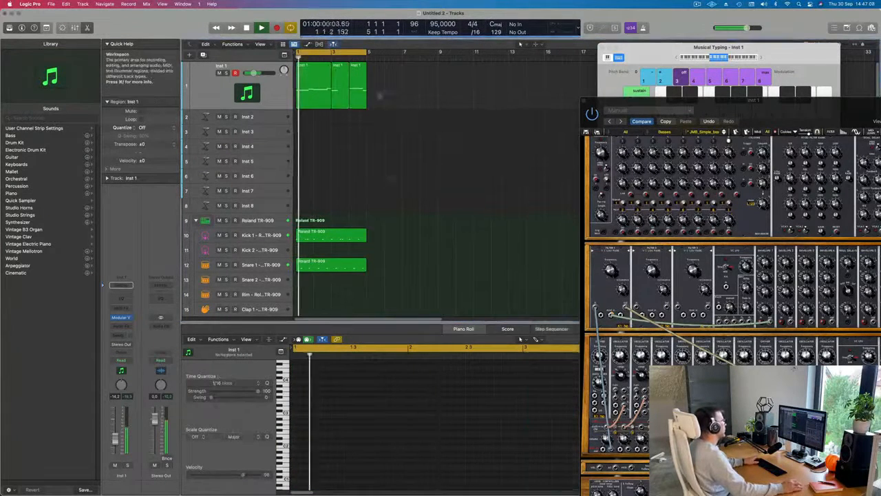
left_click(312, 83)
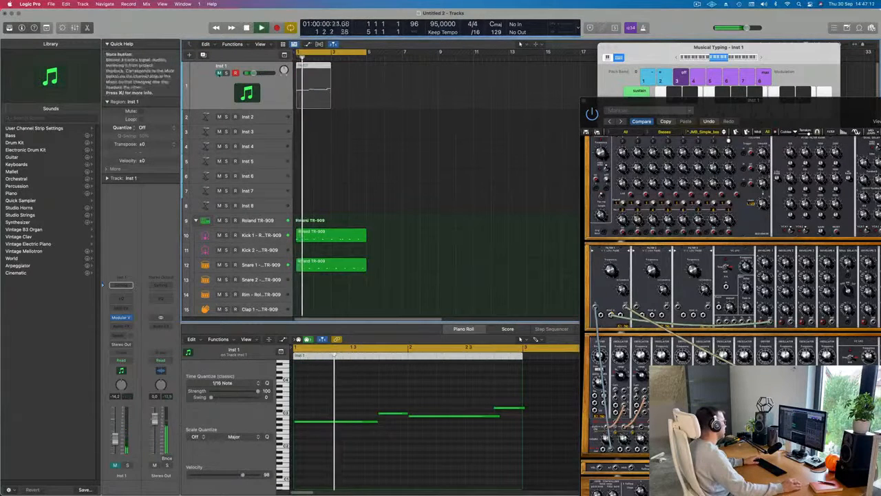
left_click(219, 73)
Step: Select all four notes in the Inst 1 region and shorten them slightly from their ends in the Piano Roll
left_click(321, 389)
key("super+a")
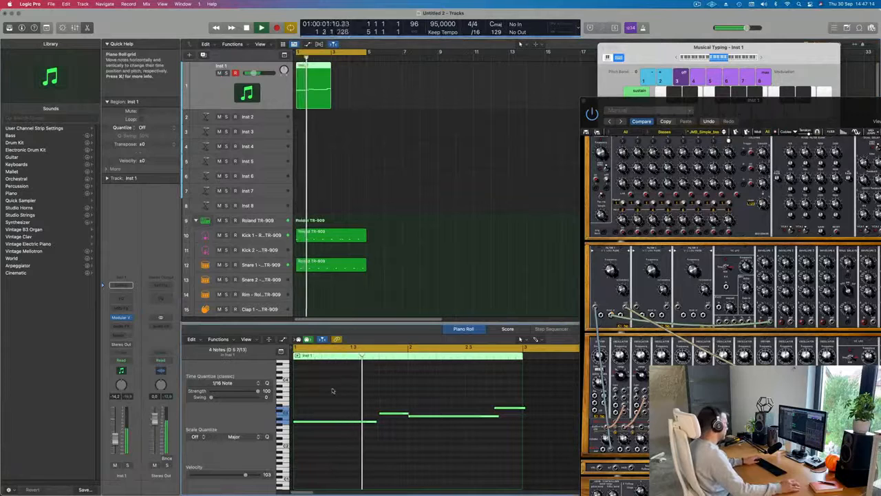
scroll(333, 391, "down", 4)
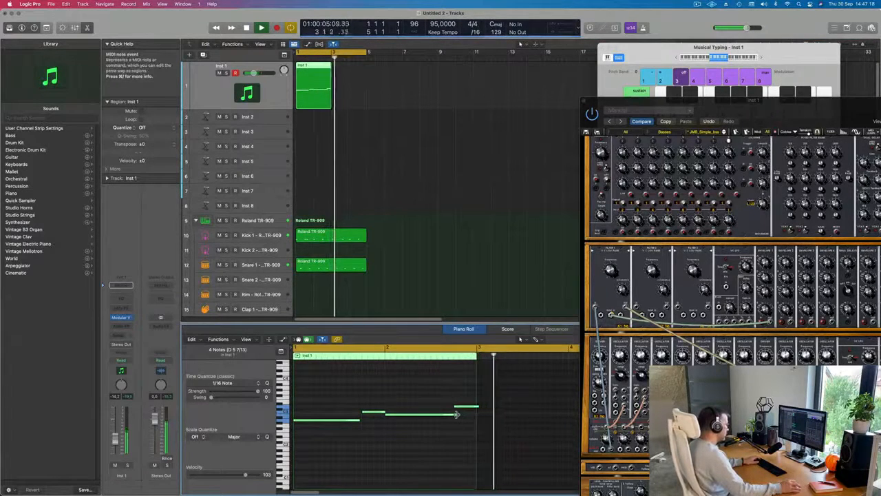
left_click_drag(459, 419, 453, 417)
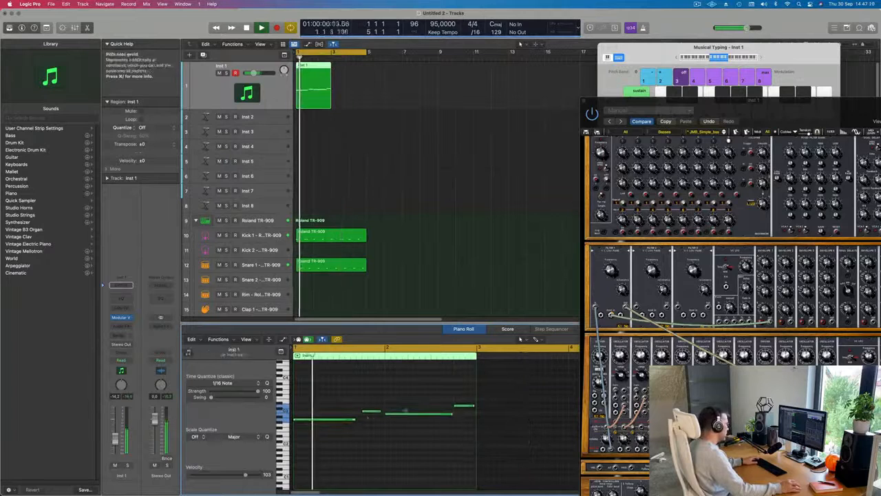
Step: Lengthen the bass notes so each runs up to the following one, and repeat the Inst 1 region to fill four bars
left_click_drag(353, 420, 387, 414)
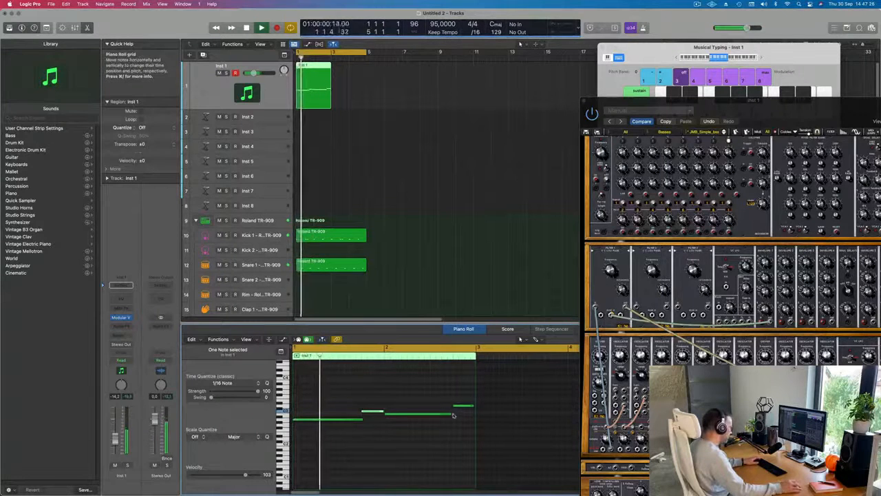
left_click_drag(453, 416, 474, 408)
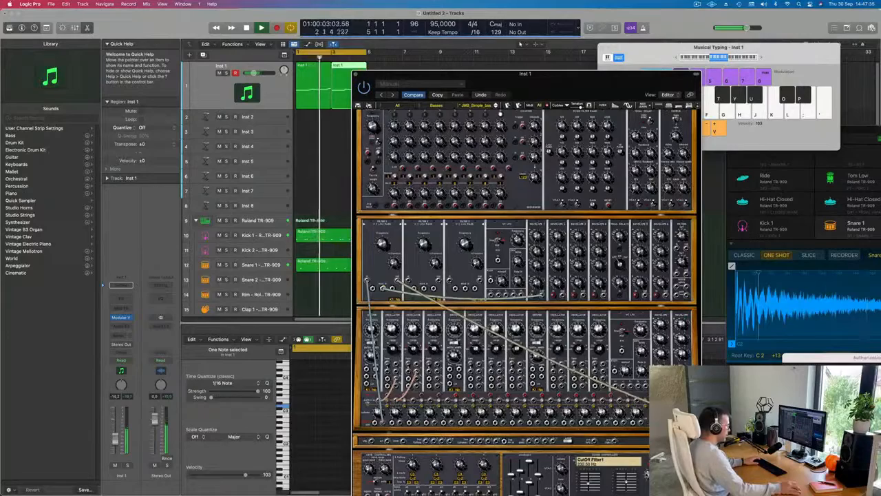
Step: Clear the region selection, close the Modular V window, and select the Inst 2 track with an increased track height
left_click_drag(525, 74, 631, 12)
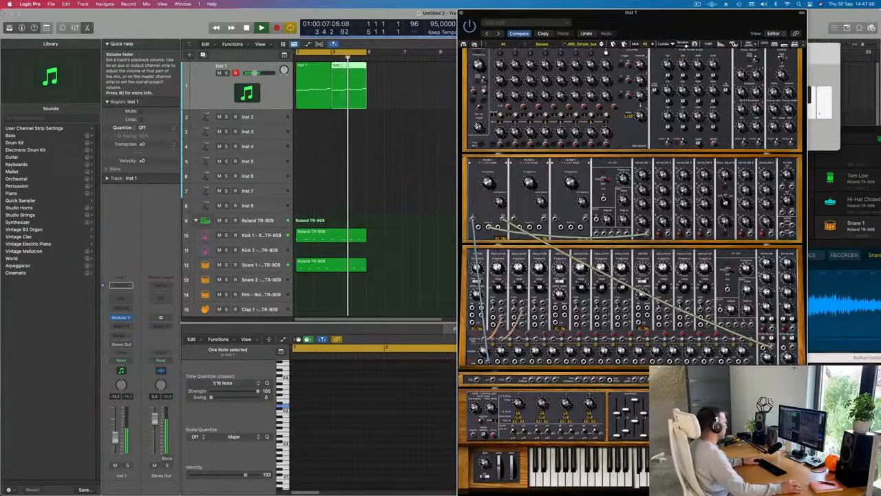
left_click(408, 166)
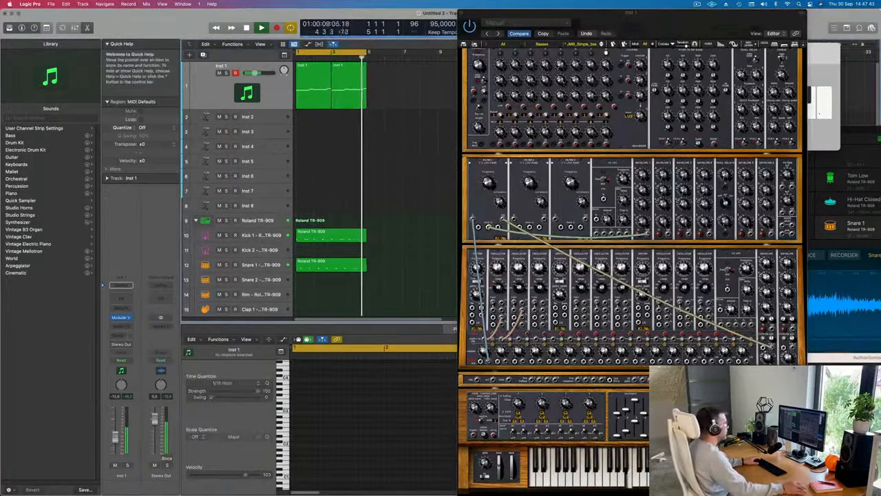
left_click_drag(702, 22, 574, 23)
left_click(337, 12)
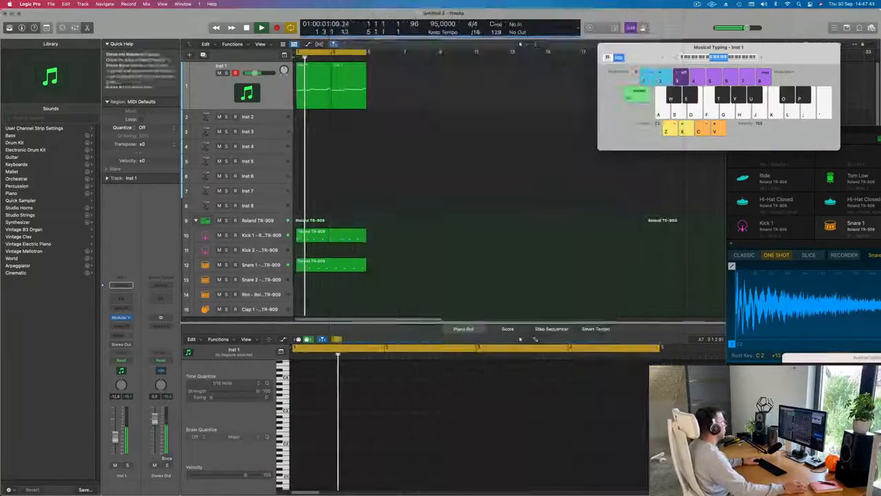
left_click(260, 122)
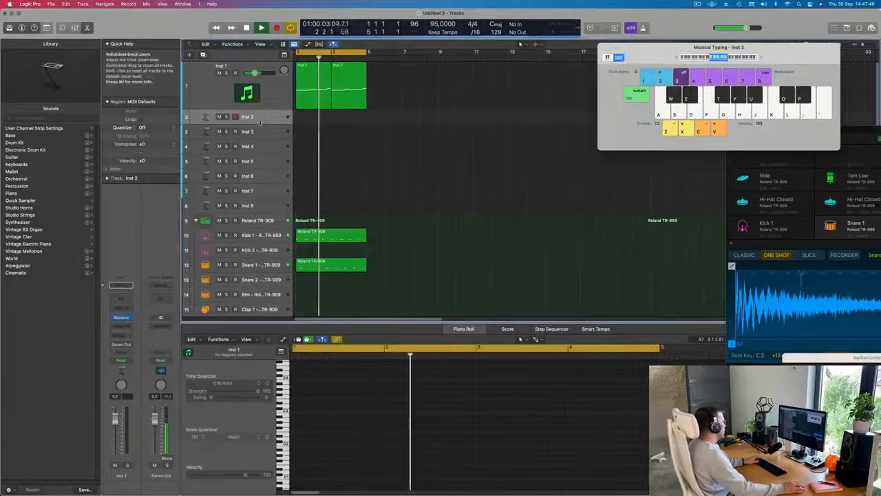
left_click_drag(261, 122, 261, 185)
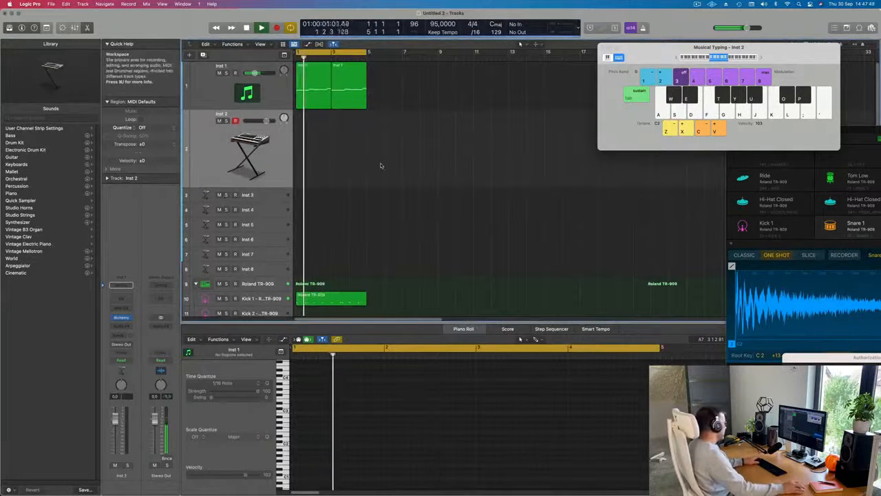
Step: Repeat all bass and drum regions until the arrangement fills 16 bars, and restart playback
key("space")
key("super+a")
key("super+r")
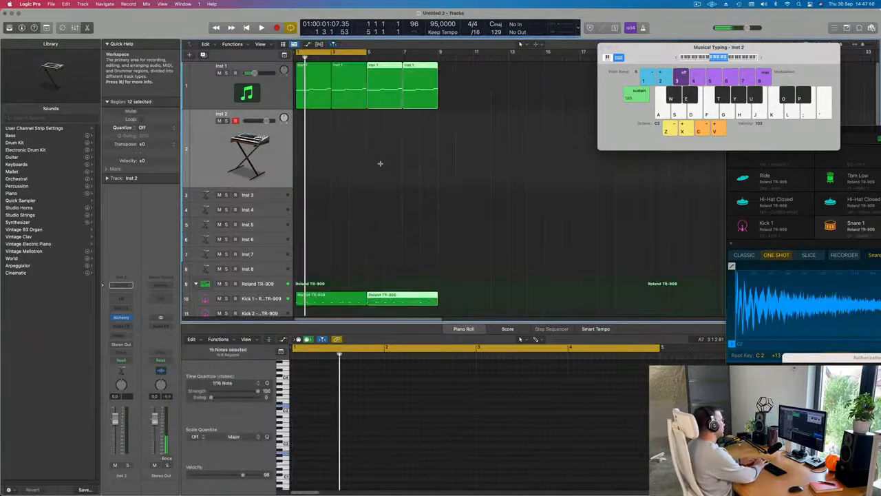
key("super+r")
key("super+a")
key("space")
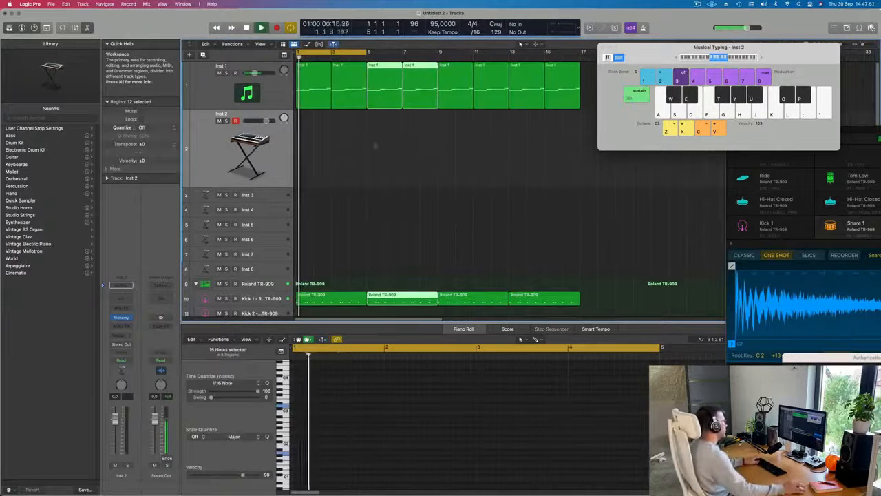
Step: Extend the cycle range to bar 17 so that it covers the whole 16-bar arrangement
key("super+Left")
key("super+Left")
key("super+Left")
key("super+Left")
key("super+Left")
key("super+Left")
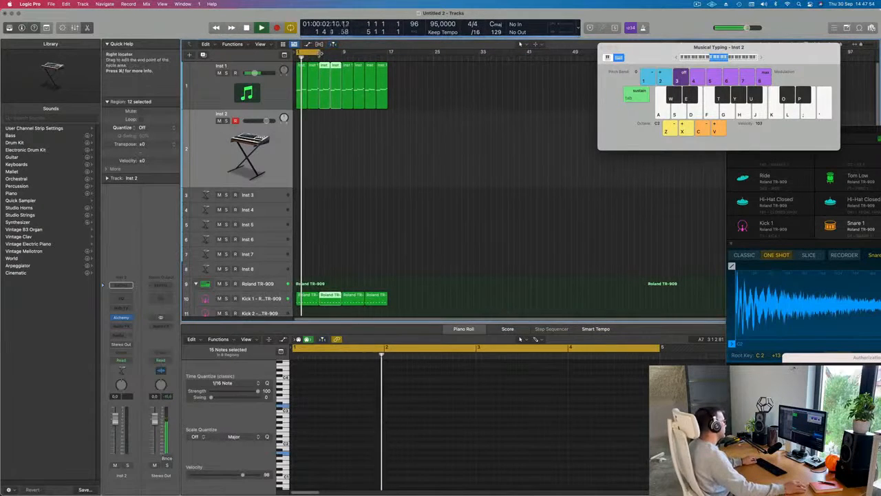
left_click_drag(318, 52, 388, 61)
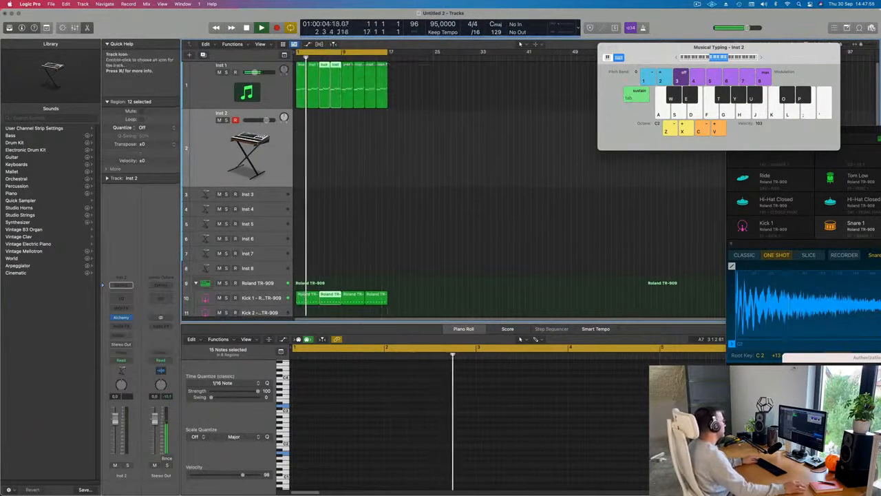
key("super+Right")
Step: Check the repeated Roland TR-909 and Inst 1 regions across all tracks and clear the region selection
scroll(301, 198, "down", 4)
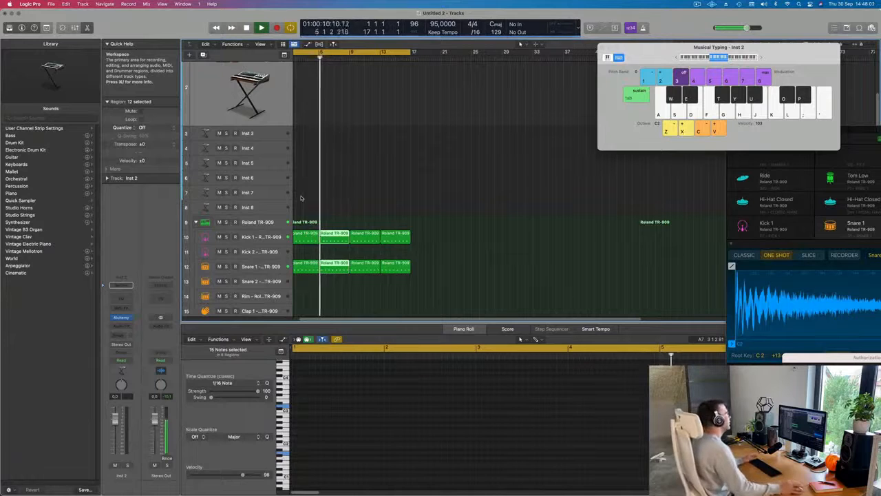
scroll(393, 175, "left", 1)
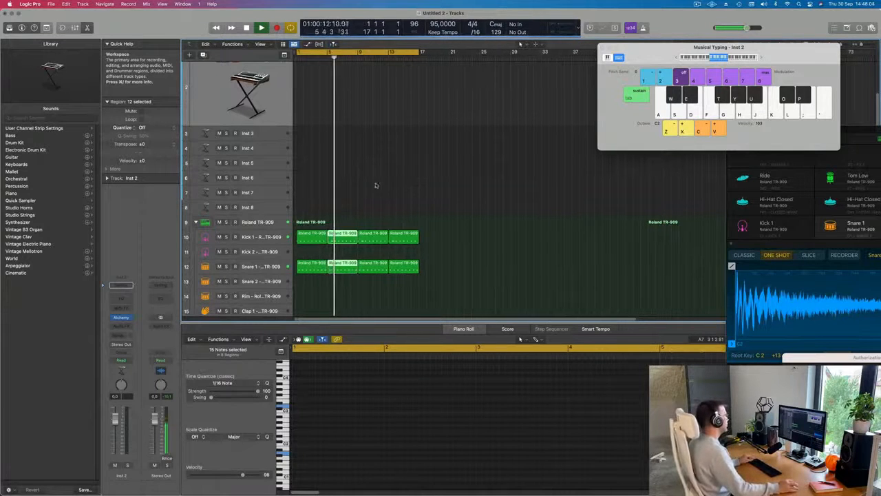
key("super+Left")
scroll(355, 187, "up", 3)
scroll(355, 187, "down", 9)
scroll(356, 184, "down", 3)
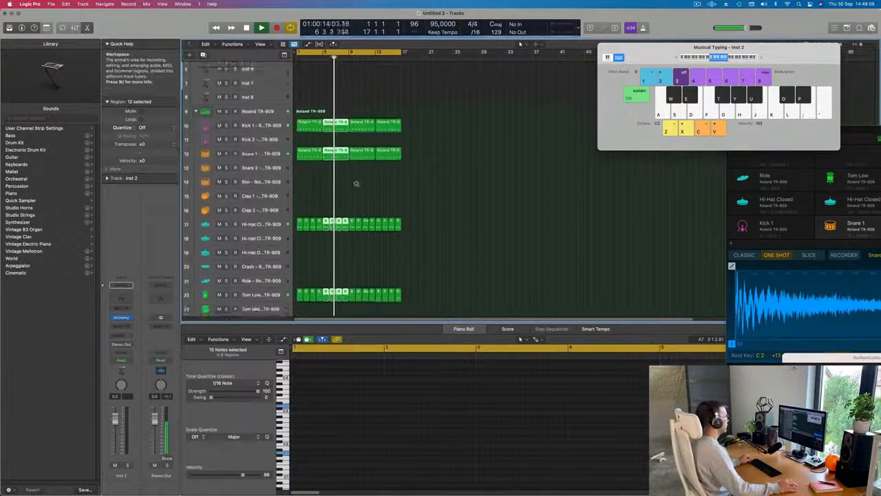
scroll(356, 169, "up", 5)
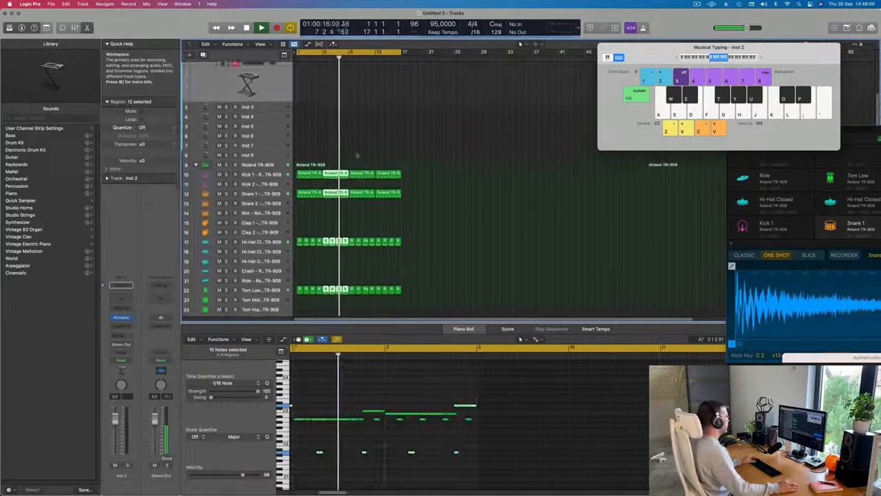
scroll(372, 152, "up", 2)
left_click(329, 141)
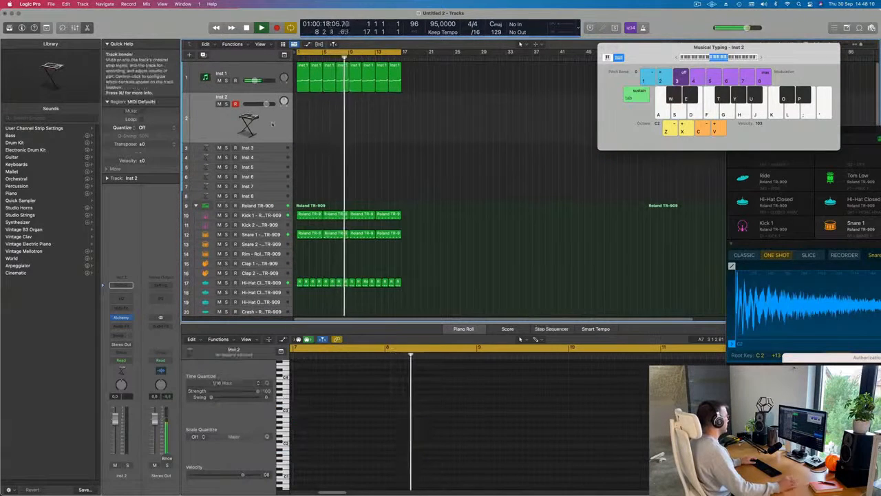
Step: Restart playback from the beginning and open Alchemy on the Inst 2 track with its presets filtered to Pads
key("space")
key("Return")
key("space")
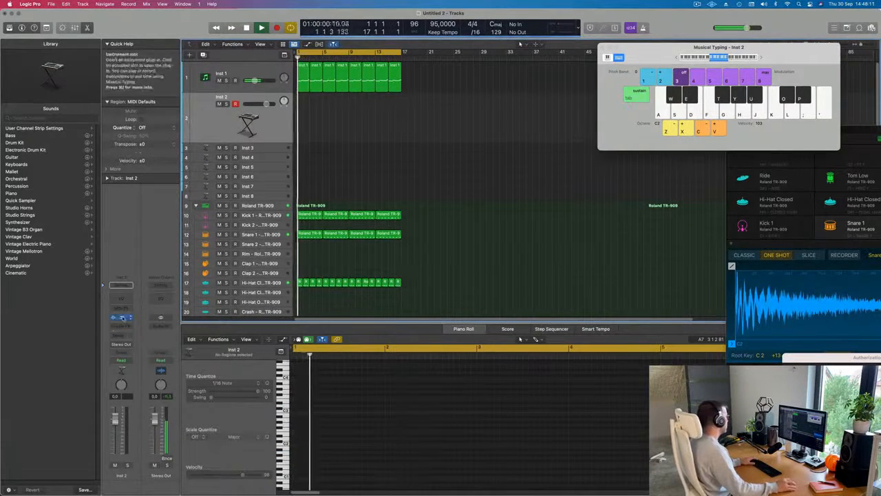
left_click(122, 318)
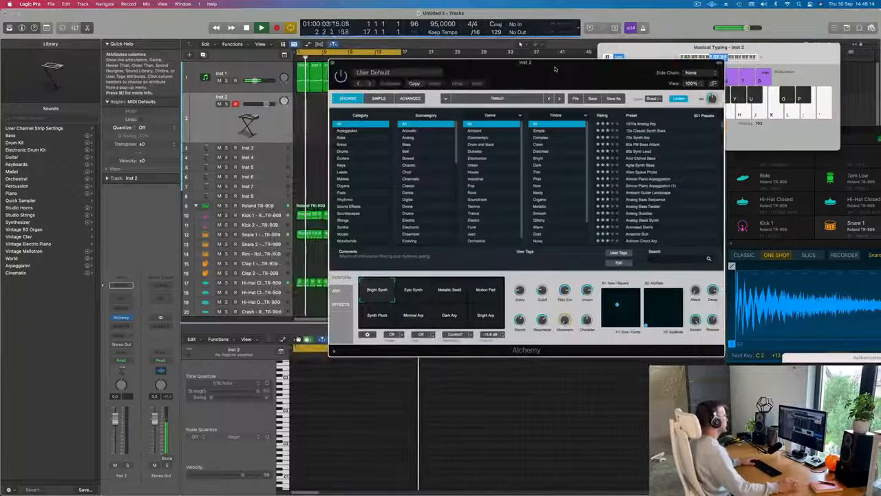
left_click(342, 193)
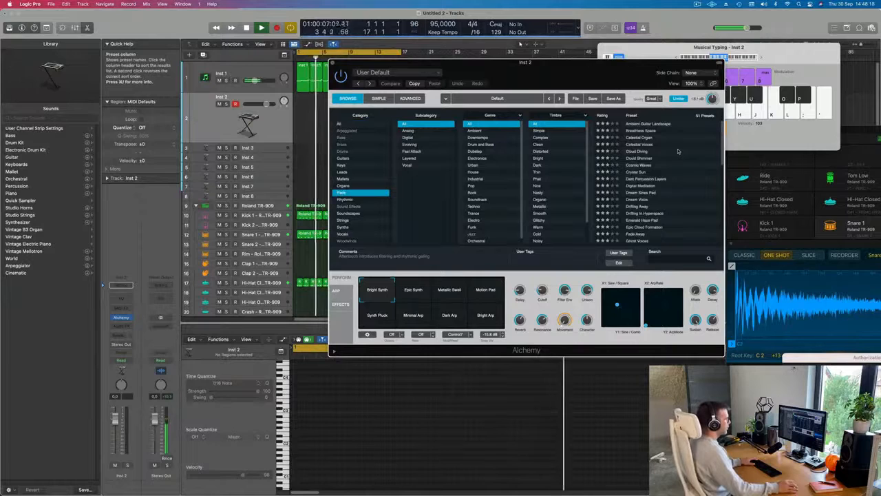
Step: Audition the Cloud Diving pad in Alchemy and load the Dream Voice preset instead
scroll(678, 151, "down", 10)
scroll(645, 183, "up", 10)
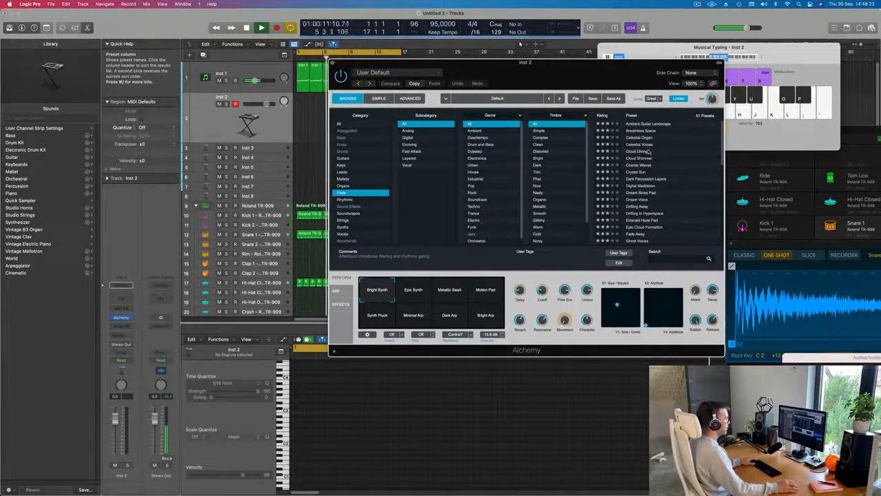
left_click(639, 151)
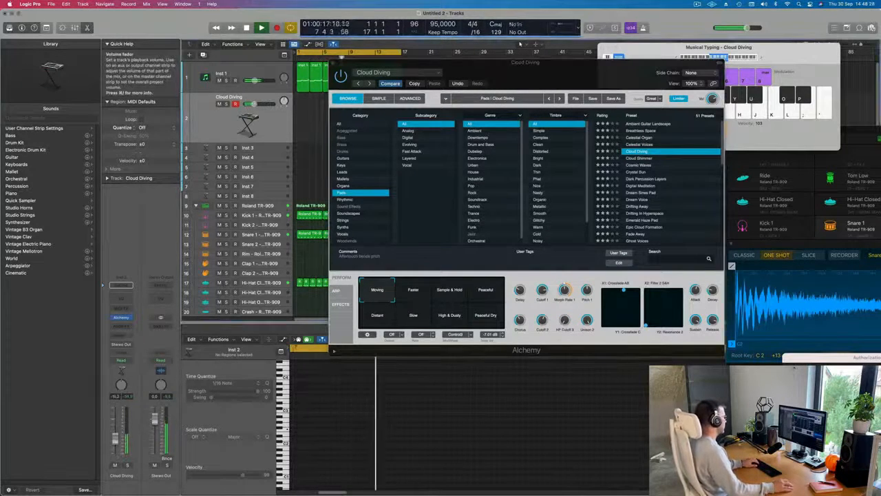
scroll(660, 172, "down", 2)
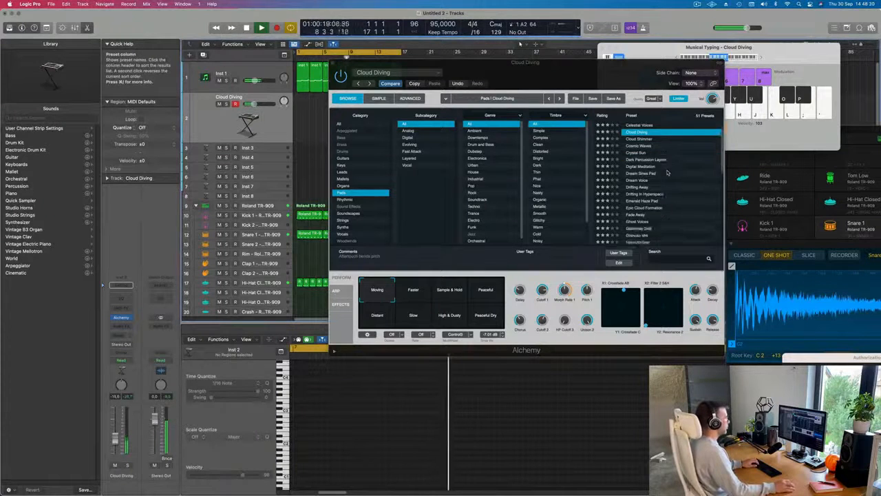
left_click(641, 173)
left_click(643, 173)
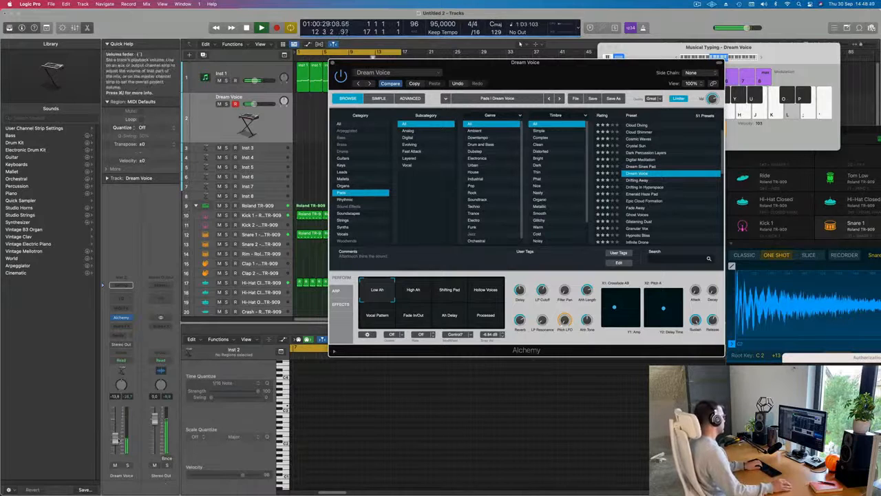
Step: Fine-tune the Dream Voice track's volume and rehearse single notes over the looping beat
left_click_drag(116, 449, 116, 448)
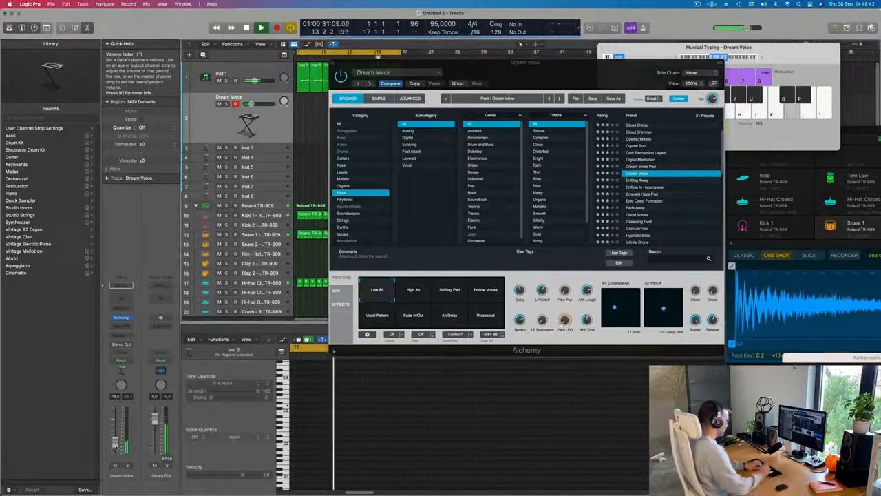
key("'")
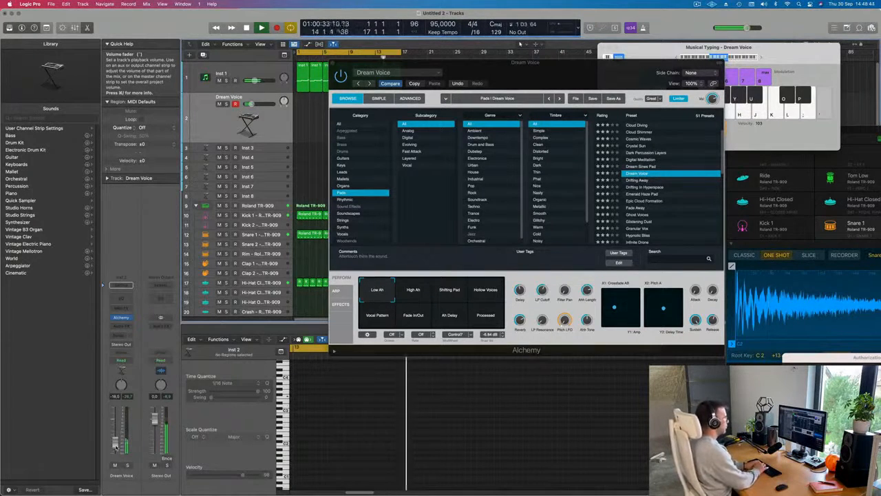
key("l")
key("k")
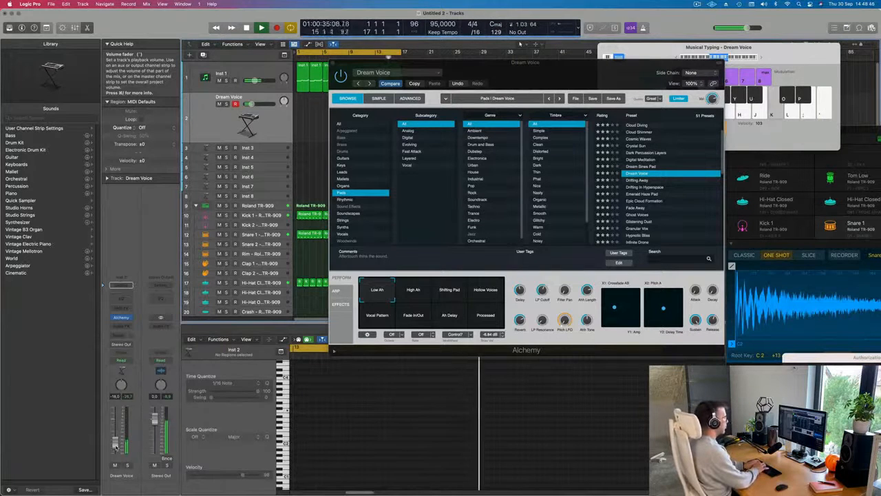
key("h")
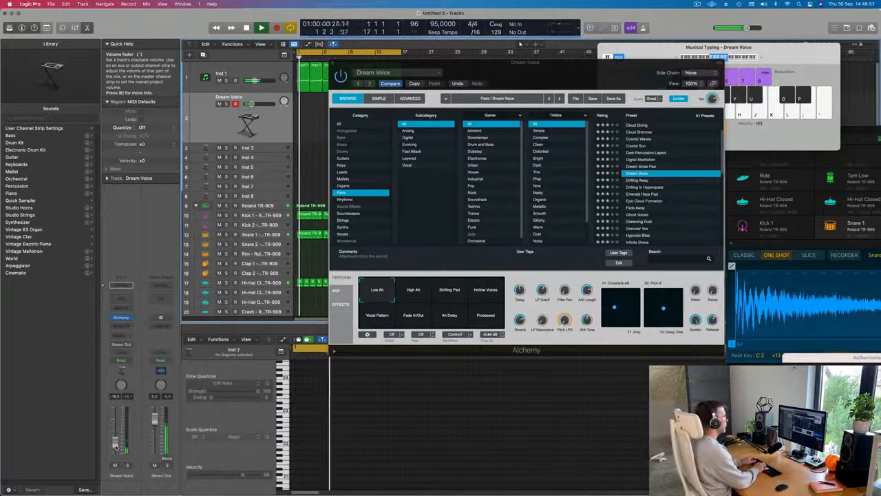
key("l")
Step: Record a short part of repeated single notes on the Dream Voice track over the beat, and stop recording
key("r")
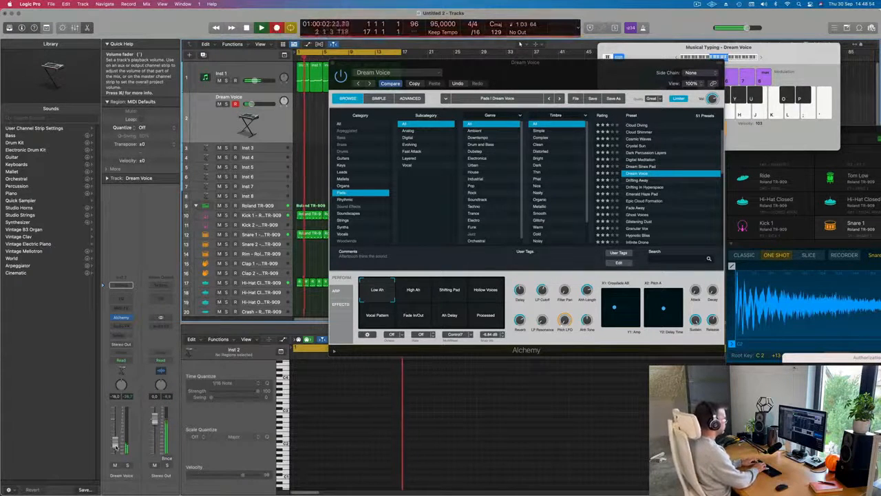
key("l")
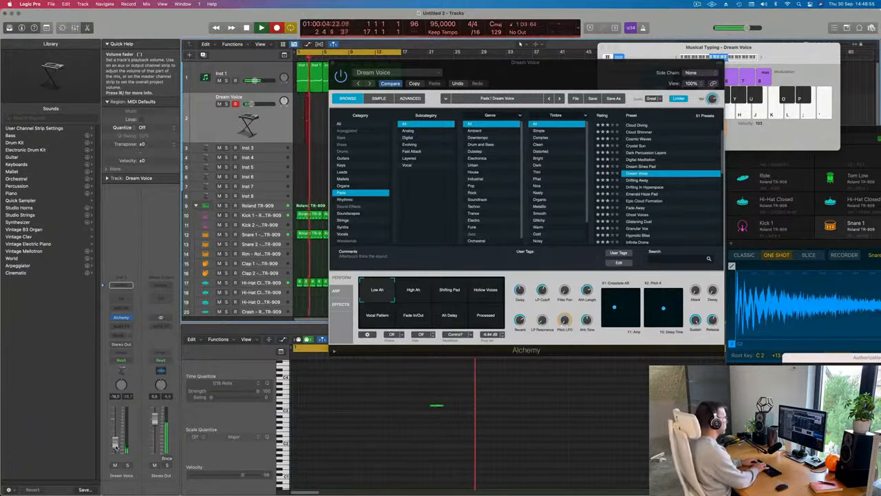
key("l")
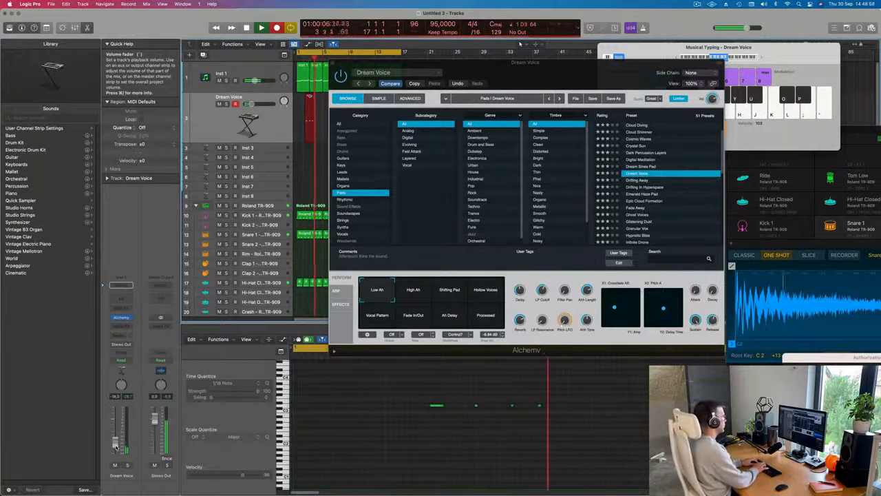
key("l")
key("l")
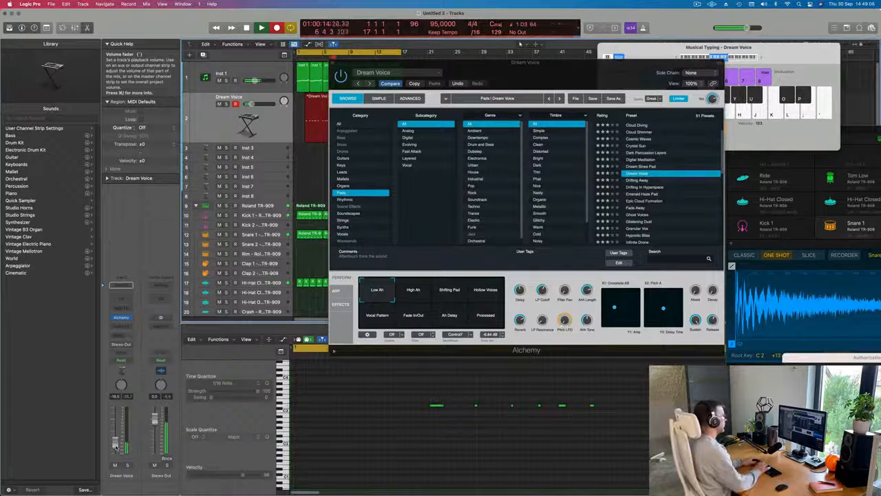
key("space")
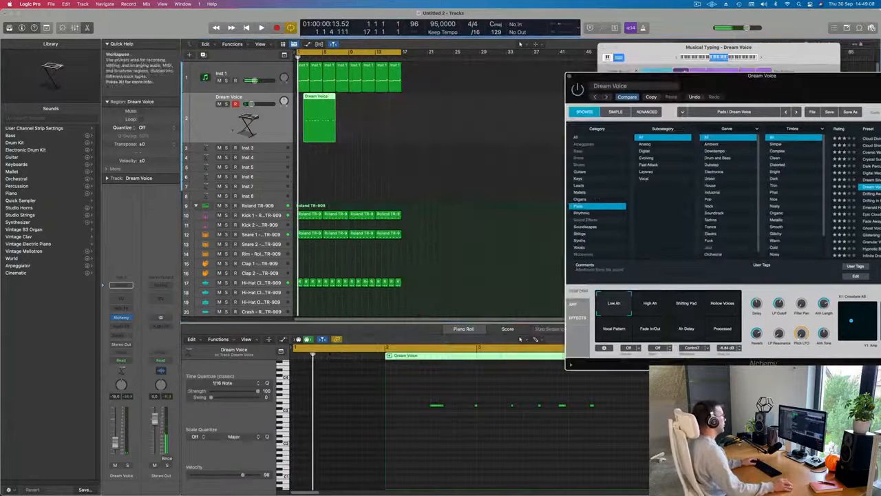
Step: Play back the Dream Voice recording and split its region at bar 5, also splitting the notes that cross the cut
key("space")
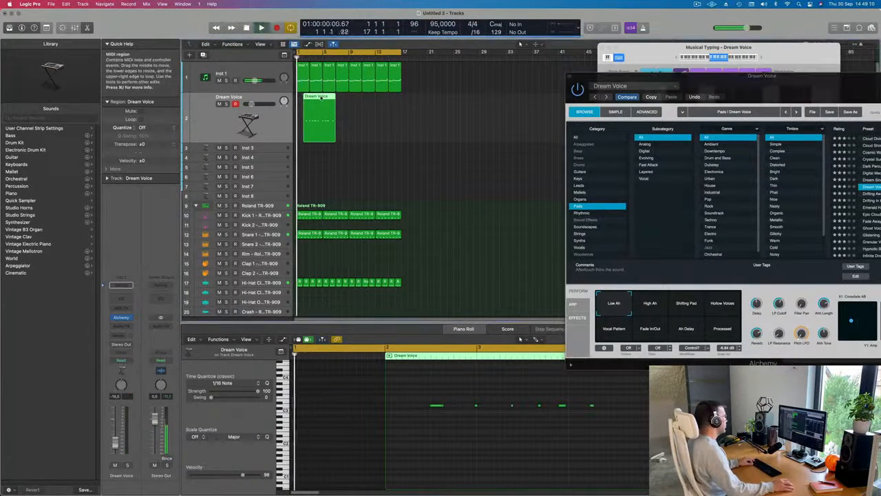
key("space")
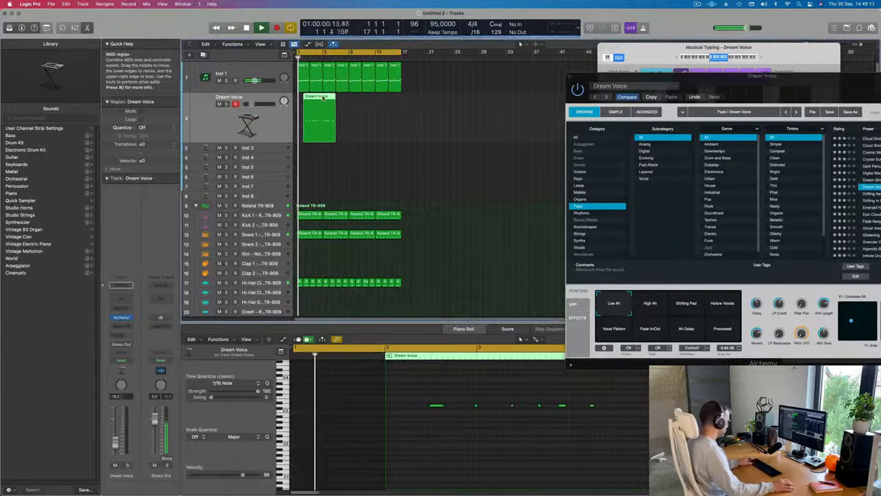
left_click(319, 97, "super")
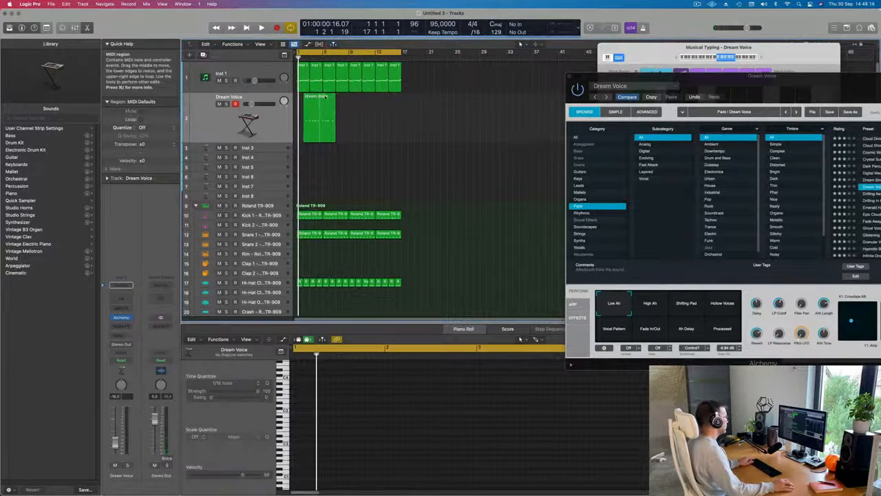
left_click(322, 101)
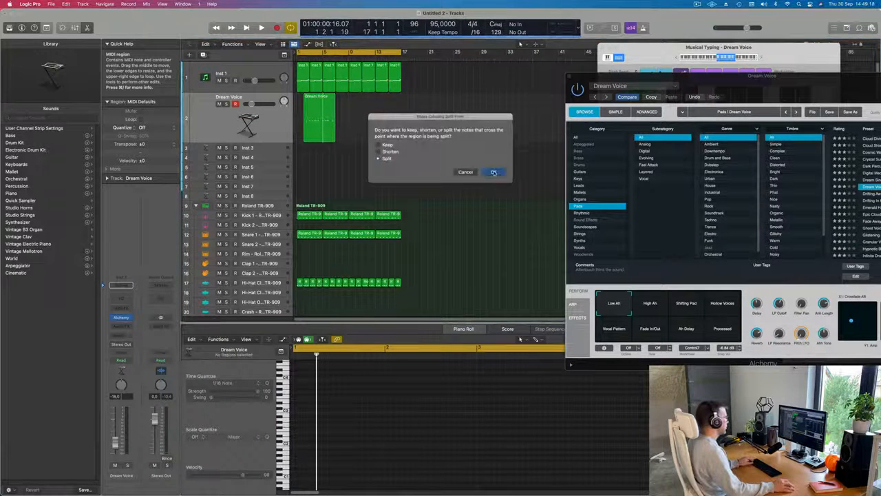
left_click(494, 172)
Step: Delete the first part of the split Dream Voice region, move the remaining part to bar 1 and play it back
left_click(310, 111)
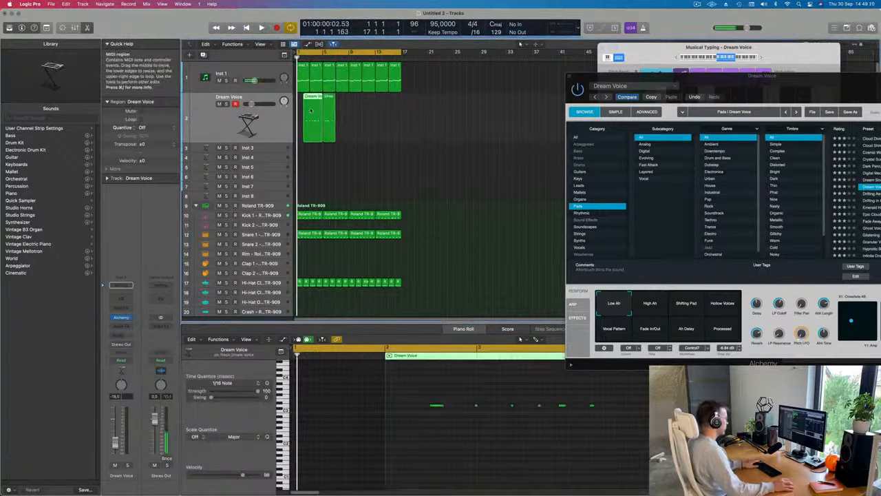
key("Delete")
left_click_drag(329, 116, 304, 117)
key("space")
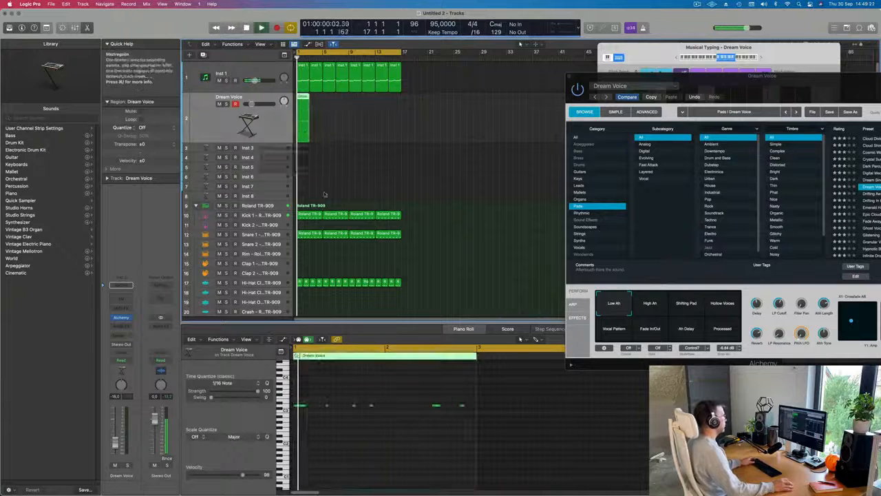
left_click(389, 440)
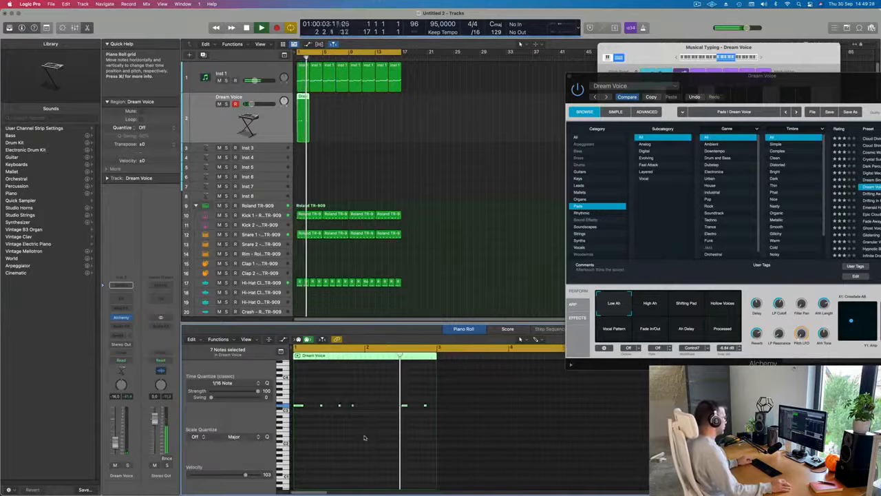
Step: Repeat the two-bar Dream Voice region until its copies reach bar 17, and restart playback
key("space")
left_click_drag(350, 112, 304, 130)
key("super+r")
key("super+r")
key("super+r")
key("super+r")
key("super+r")
key("super+r")
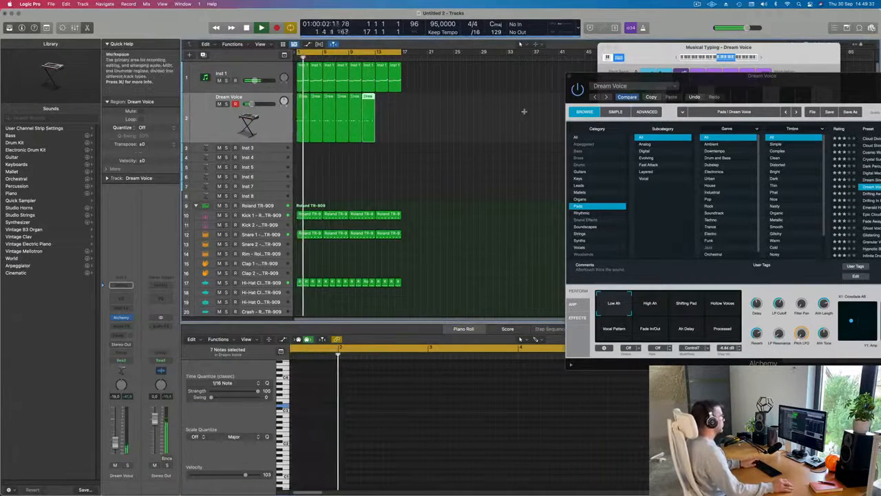
left_click_drag(731, 88, 705, 84)
key("super+r")
key("space")
key("space")
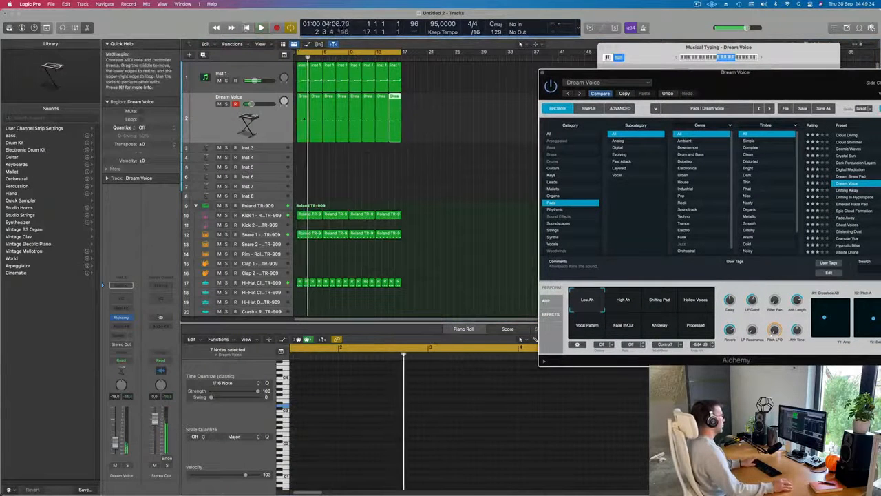
Step: Shift the fourth note and the last note of the first Dream Voice region slightly later in the Piano Roll
left_click(304, 116)
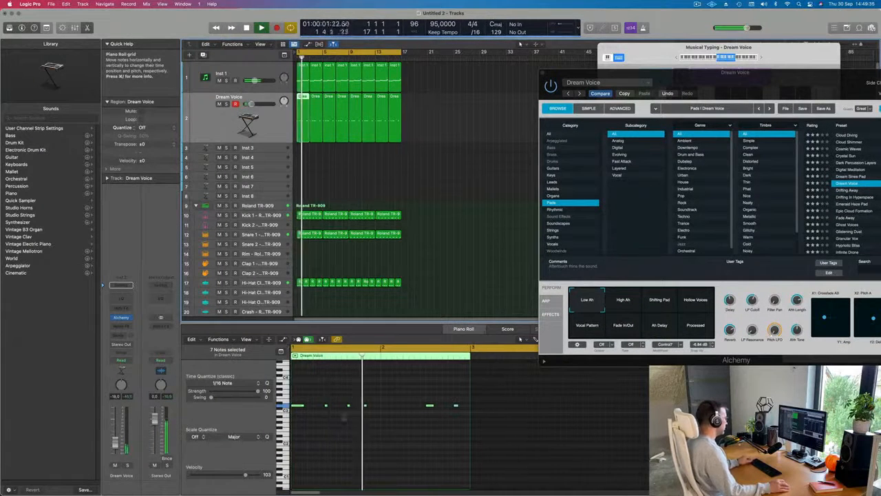
left_click(364, 404)
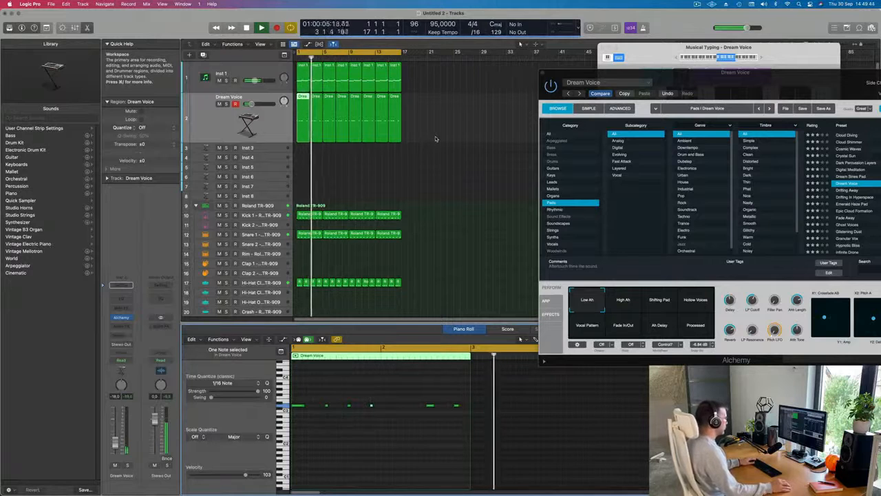
left_click(456, 405)
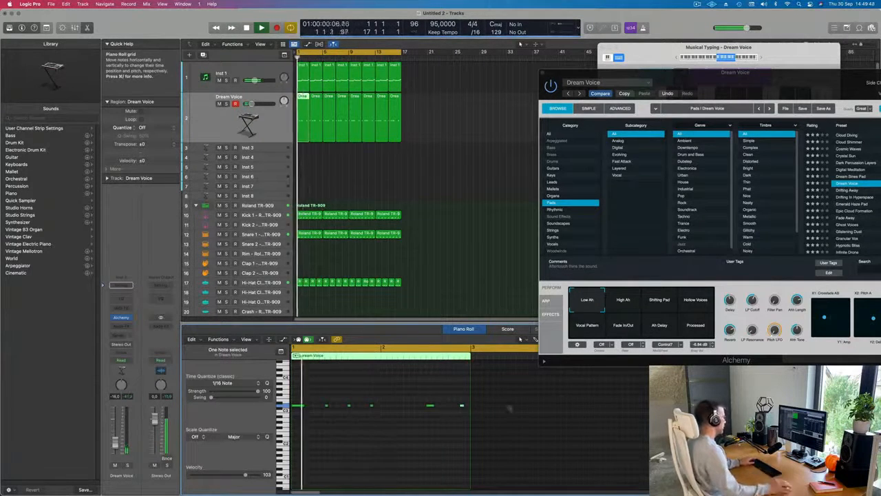
Step: Delete the seven Dream Voice copies after the first region and repeat the edited region up to bar 17
left_click_drag(428, 125, 314, 132)
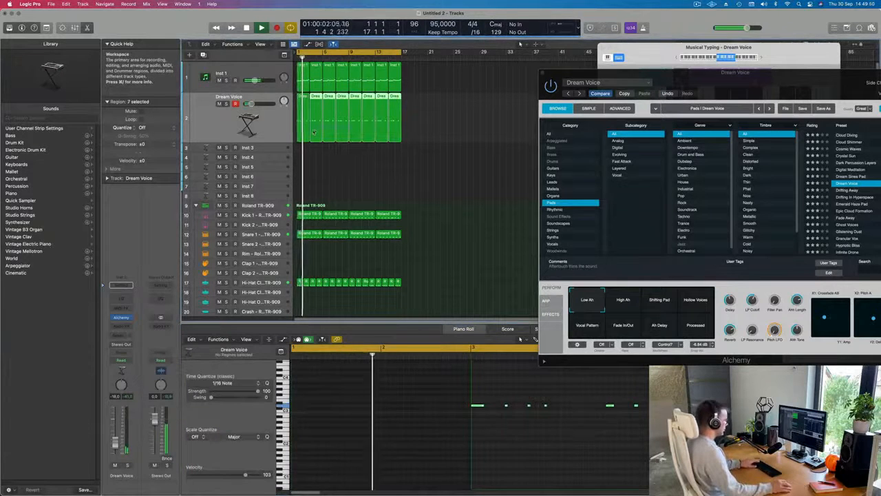
key("Delete")
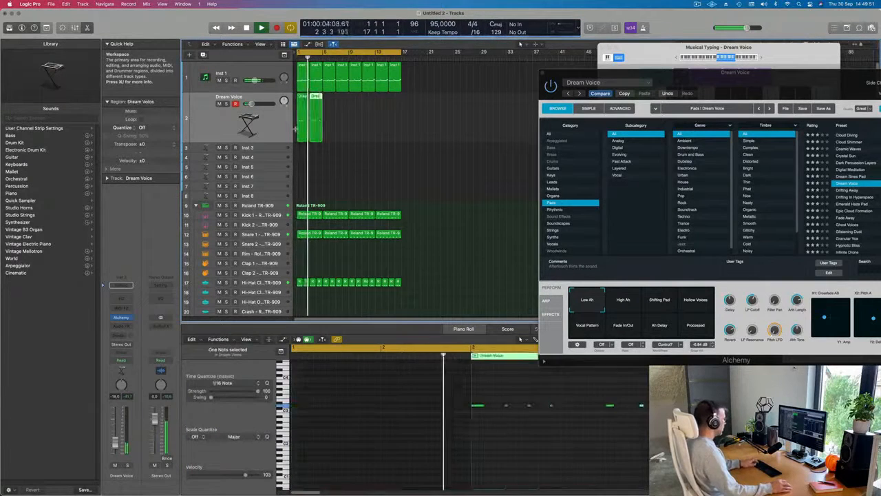
key("super+r")
key("super+r")
key("super+r")
key("super+r")
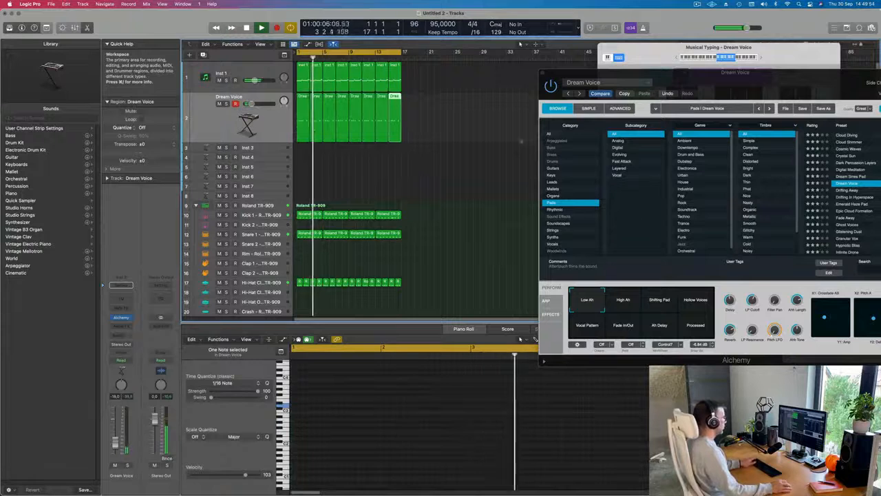
Step: Audition Alchemy's High Ah, Shifting Pad, Hollow Voices, Vocal Pattern and Fade In/Out snapshots over the loop, and settle on Ah Delay
left_click_drag(805, 86, 572, 53)
left_click(390, 268)
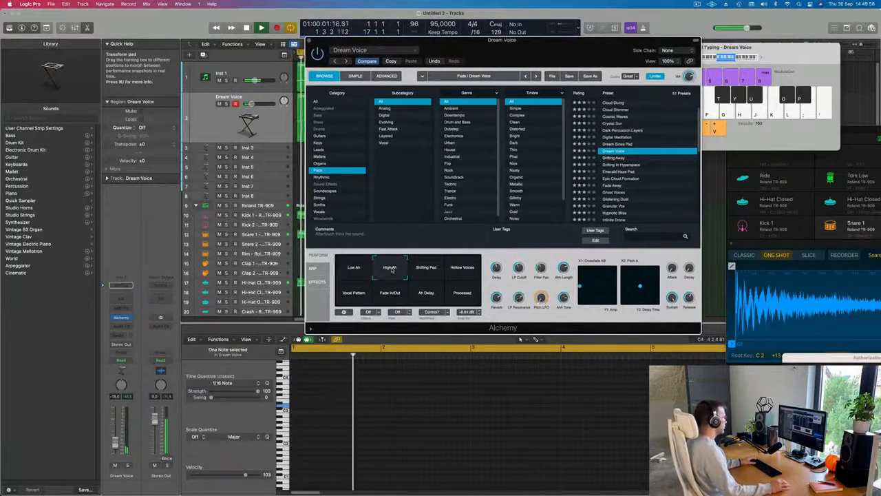
left_click(428, 273)
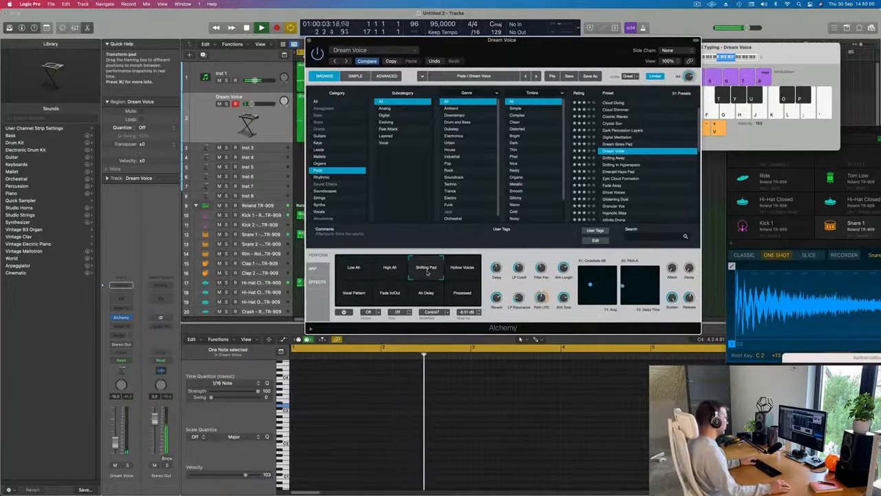
left_click(467, 271)
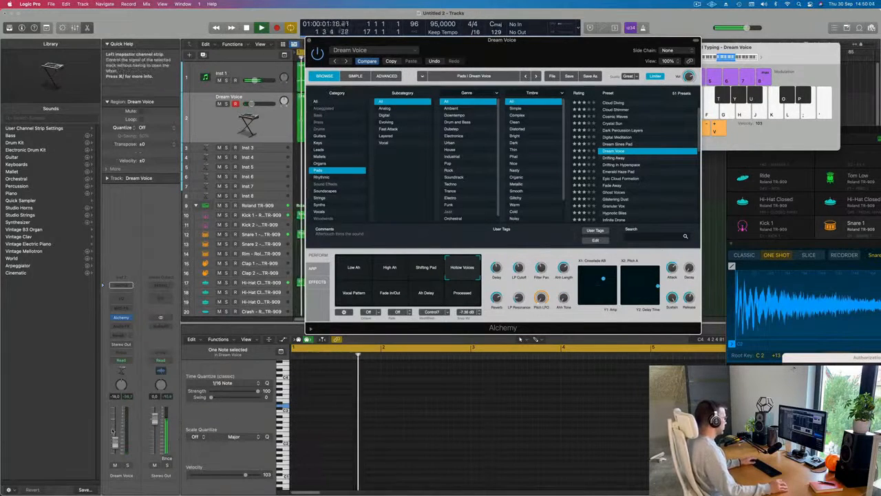
left_click(354, 293)
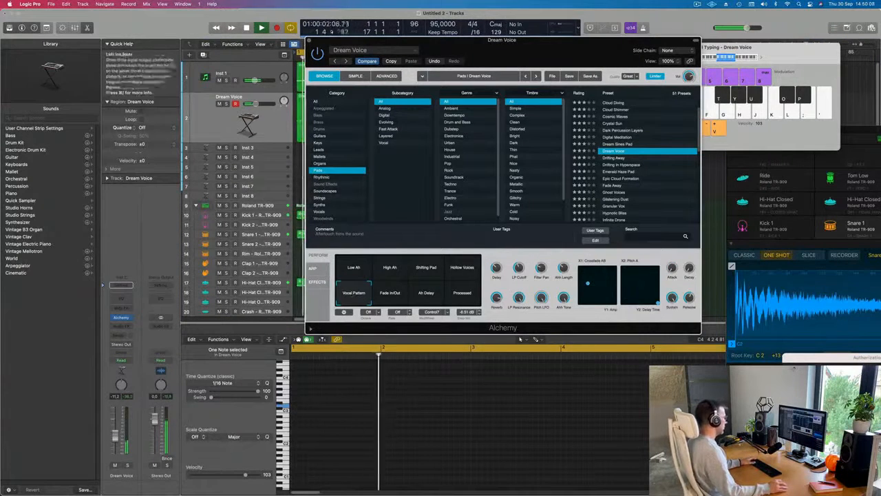
left_click(391, 294)
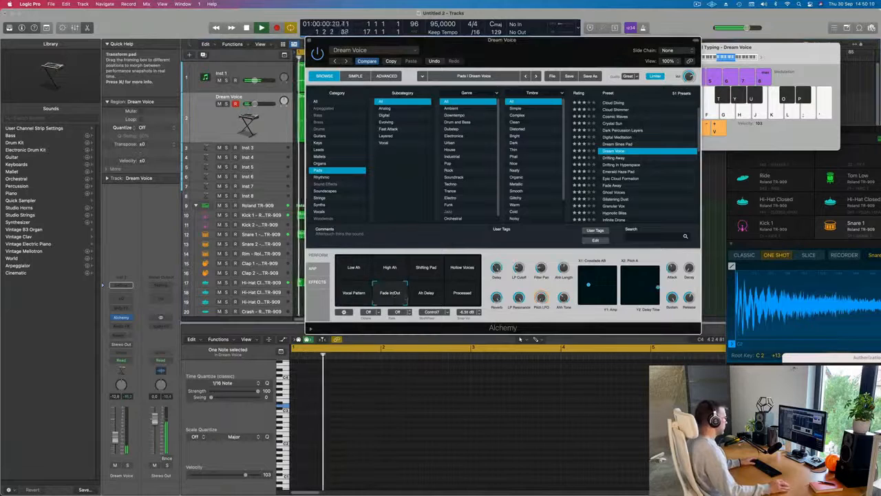
left_click(428, 294)
key("space")
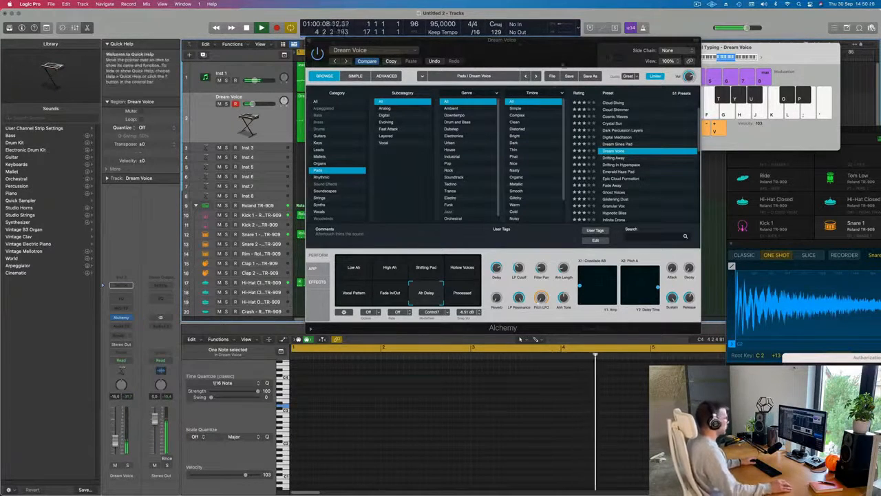
Step: Set the Dream Voice track's volume to about -16.4 dB and close the Alchemy window
left_click_drag(386, 40, 466, 70)
left_click_drag(117, 440, 117, 441)
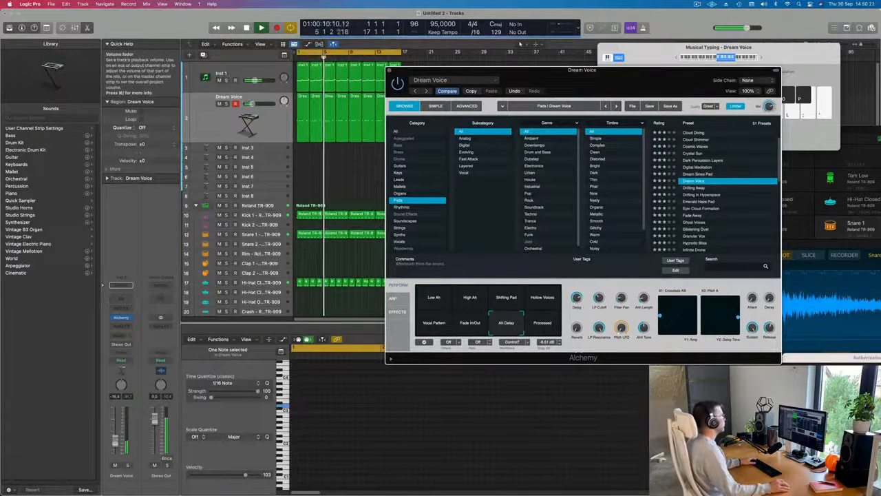
left_click_drag(389, 69, 360, 79)
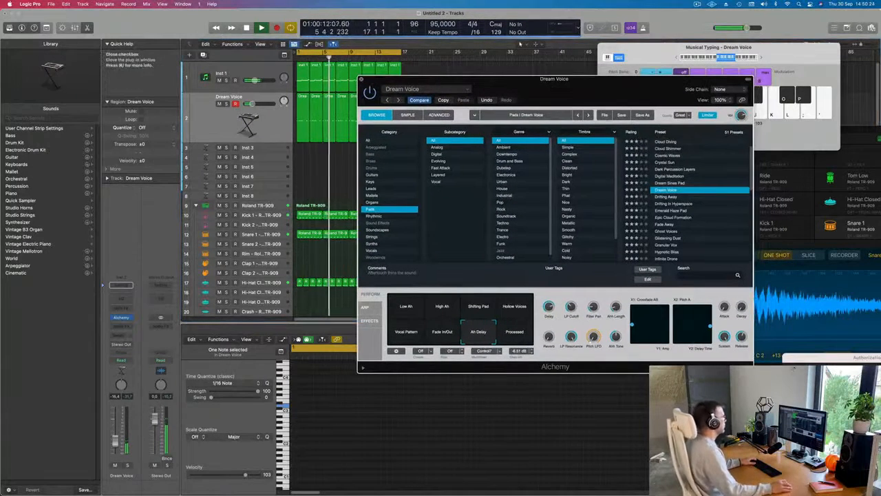
left_click(361, 80)
Step: Load the Vintage B3 Organ in stereo on the Inst 3 track and enlarge that track's row
left_click(260, 149)
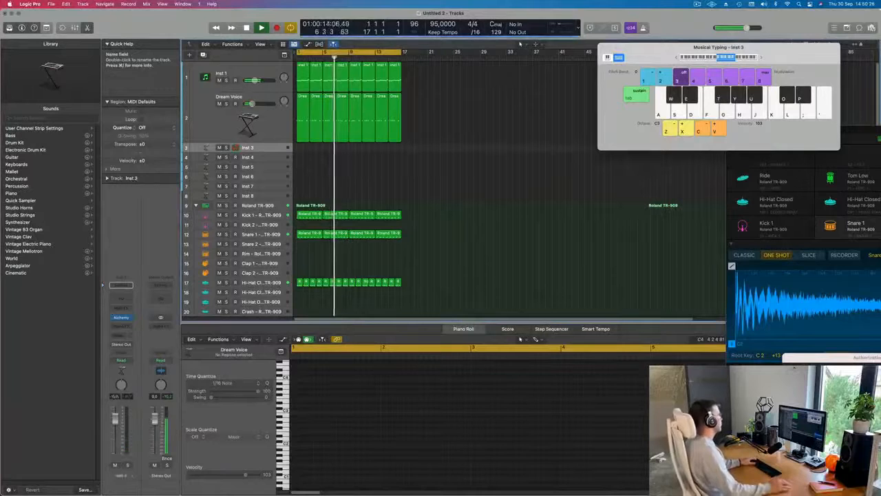
left_click(129, 317)
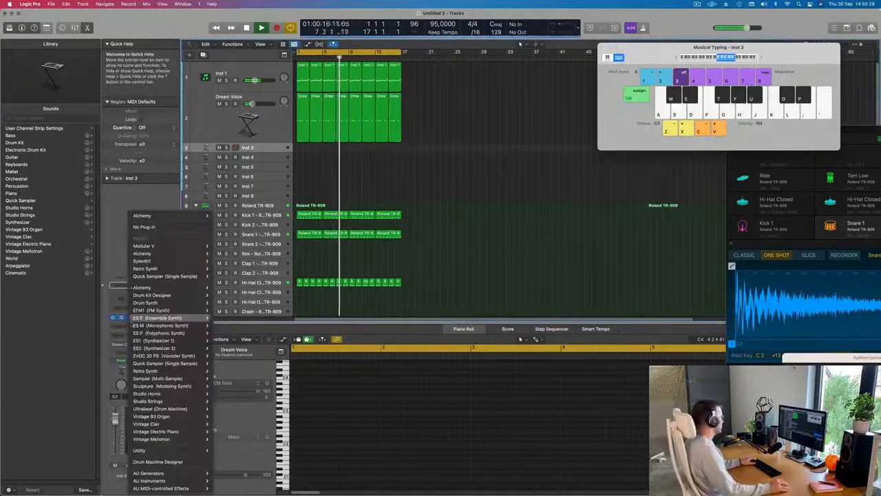
mouse_move(175, 417)
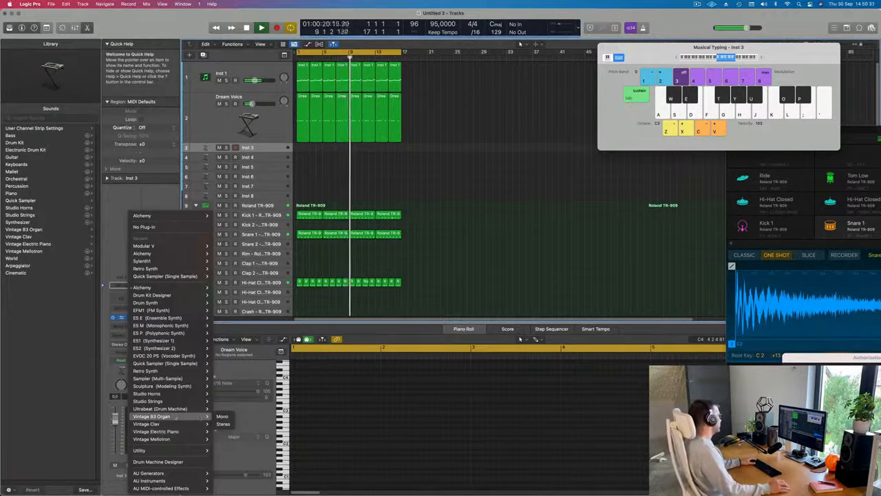
left_click(222, 424)
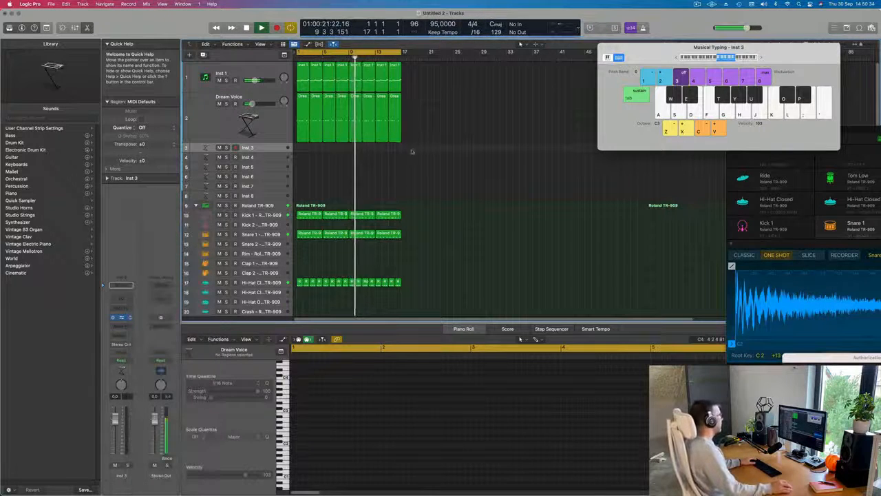
left_click_drag(473, 100, 653, 70)
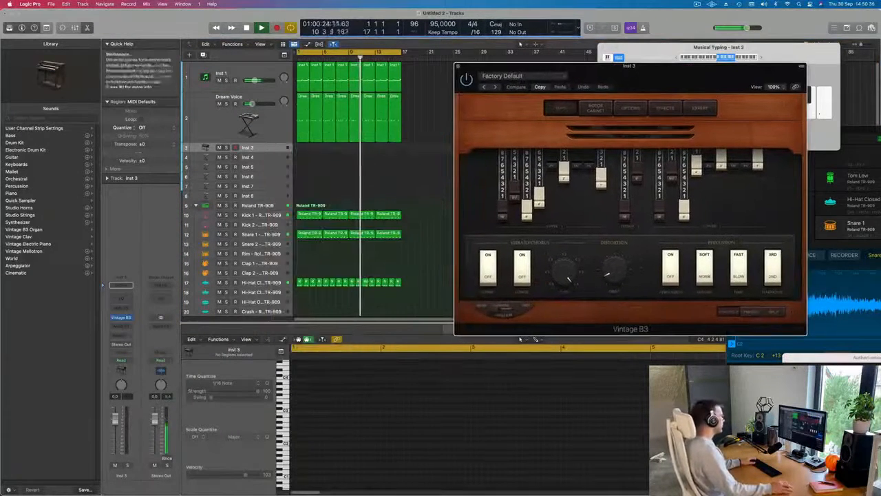
left_click_drag(237, 152, 237, 179)
left_click_drag(654, 67, 602, 86)
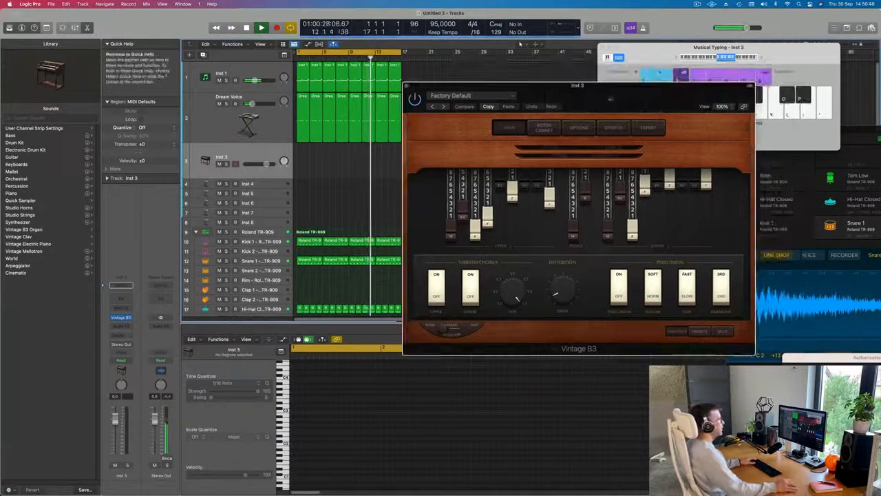
Step: Lower the Musical Typing octave to C1 and reduce the Inst 3 track's volume to about -5.9 dB
left_click(679, 58)
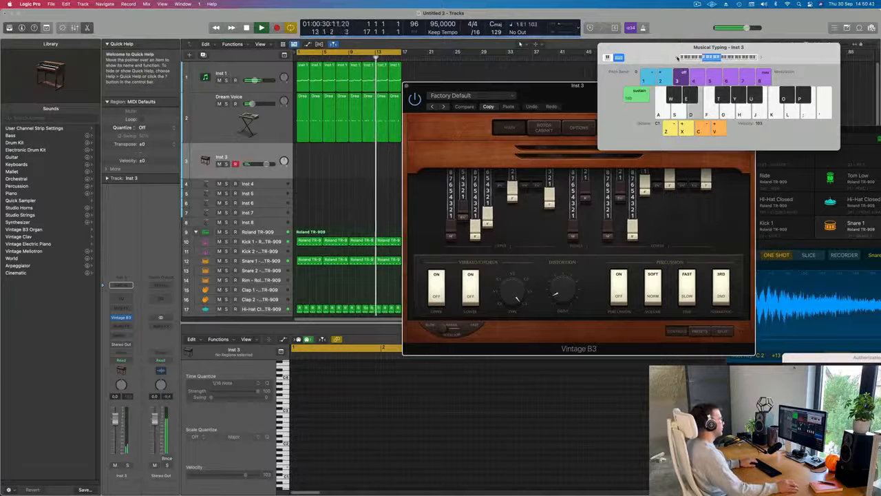
left_click_drag(678, 58, 702, 33)
left_click_drag(583, 98, 504, 116)
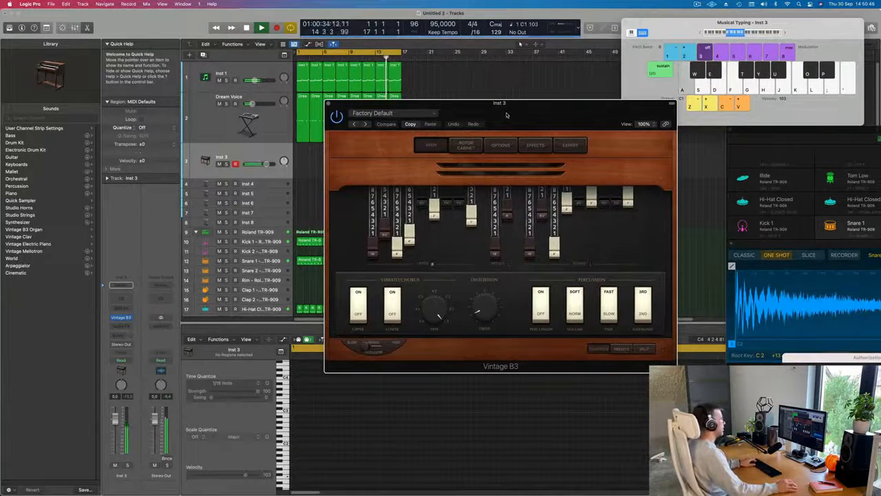
left_click_drag(506, 115, 500, 102)
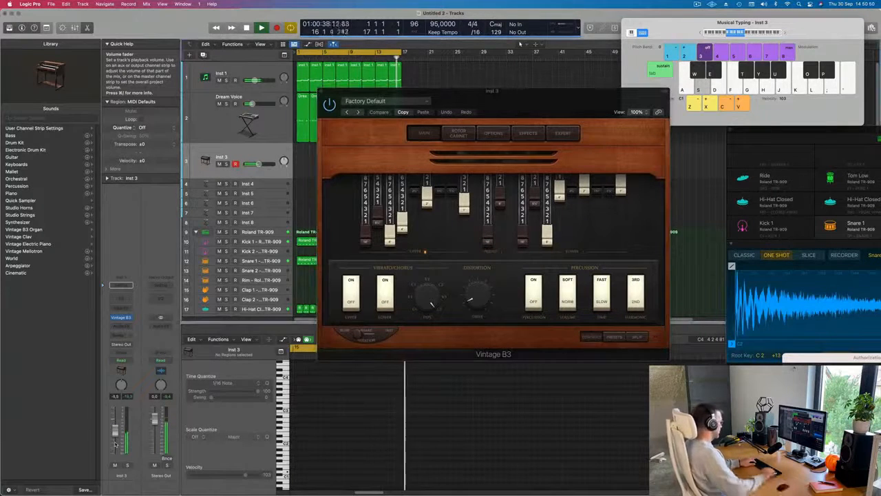
Step: Try out organ melody ideas on the Inst 3 track with Musical Typing while the 16-bar loop plays
key("k")
key("j")
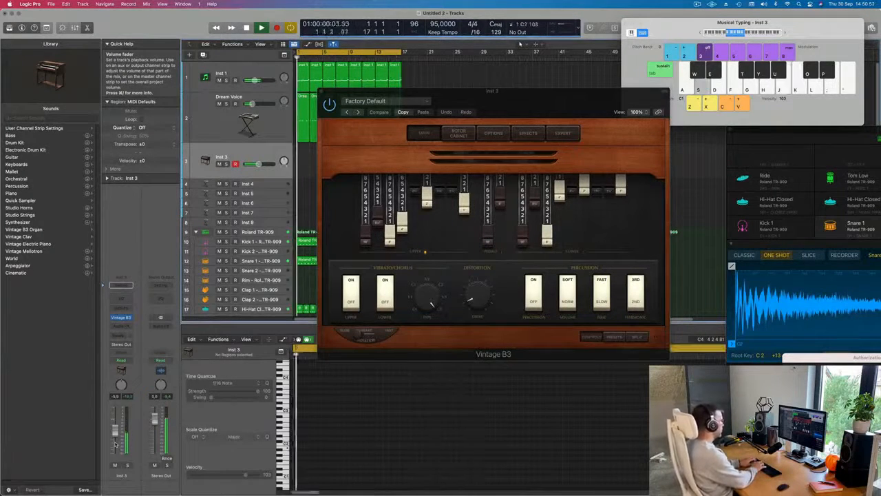
key("d")
key("a")
key("s")
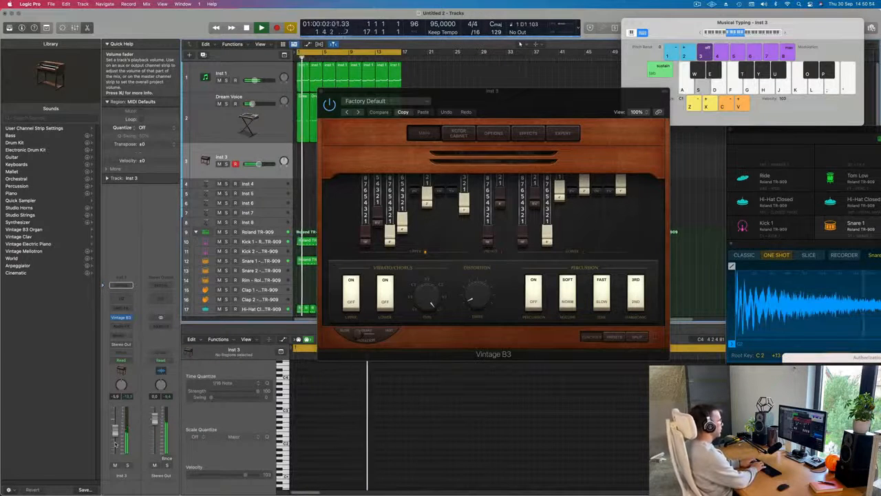
key("k")
key("k")
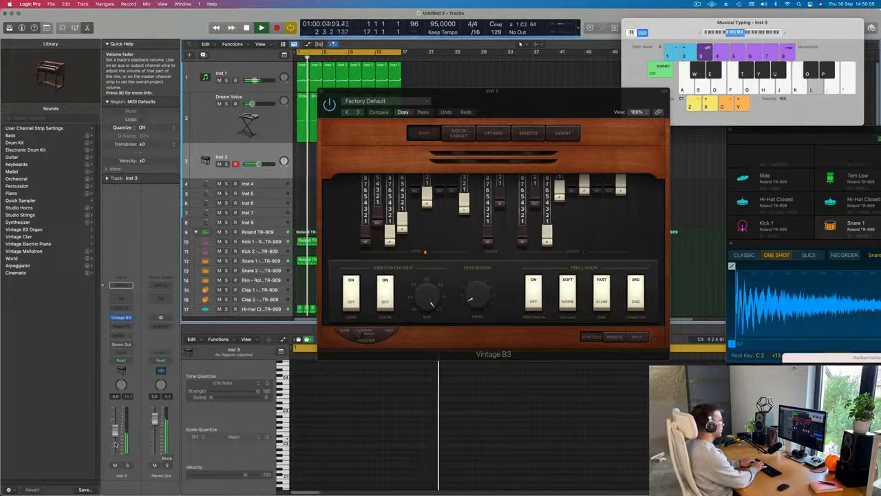
key("d")
key("j")
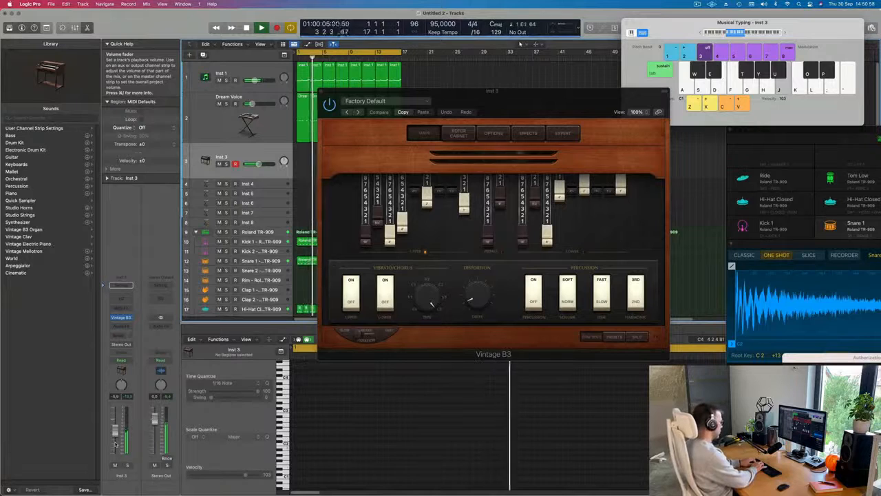
key("k")
key("l")
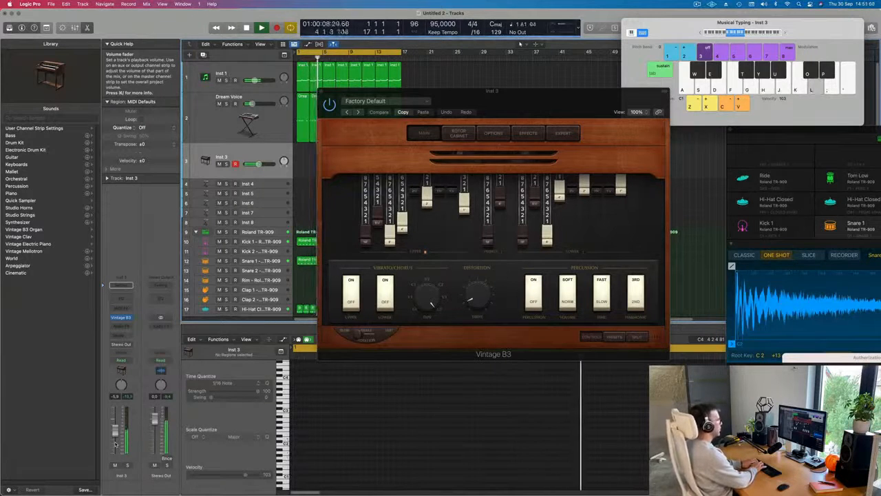
key("g")
key("h")
key("j")
key("g")
key("h")
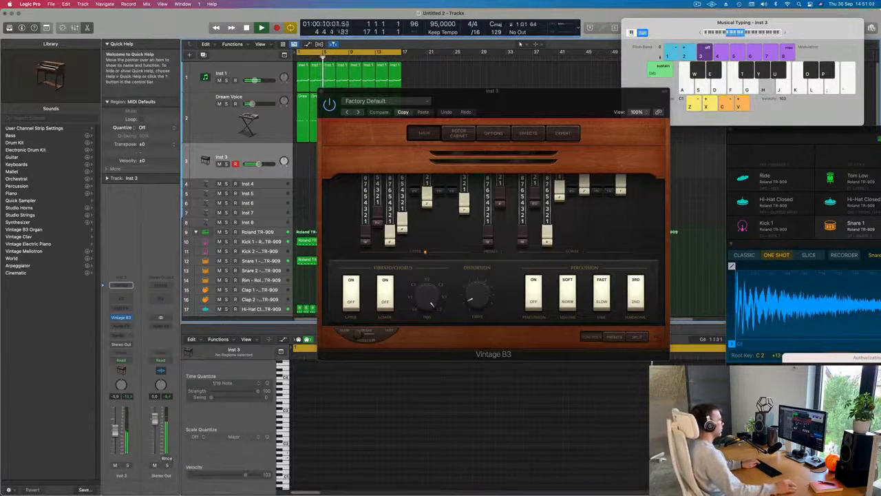
Step: Bring the Musical Typing window into focus and rehearse the organ line again over the loop
left_click(701, 33)
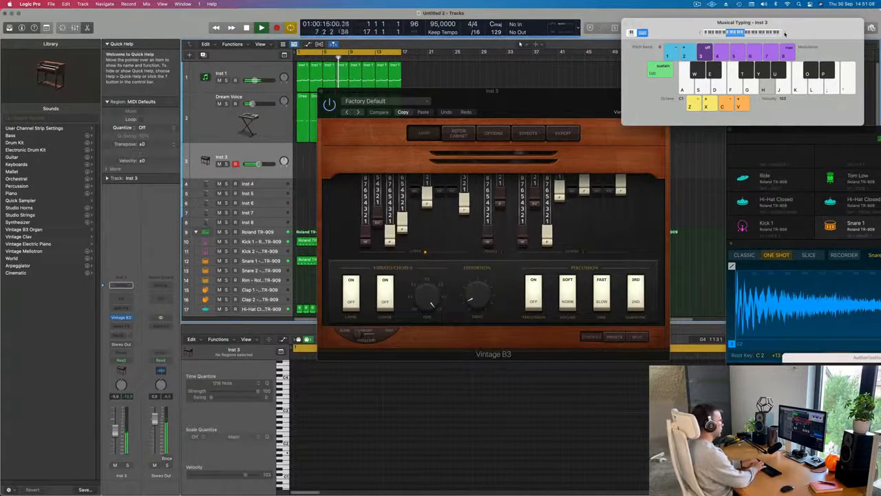
key("k")
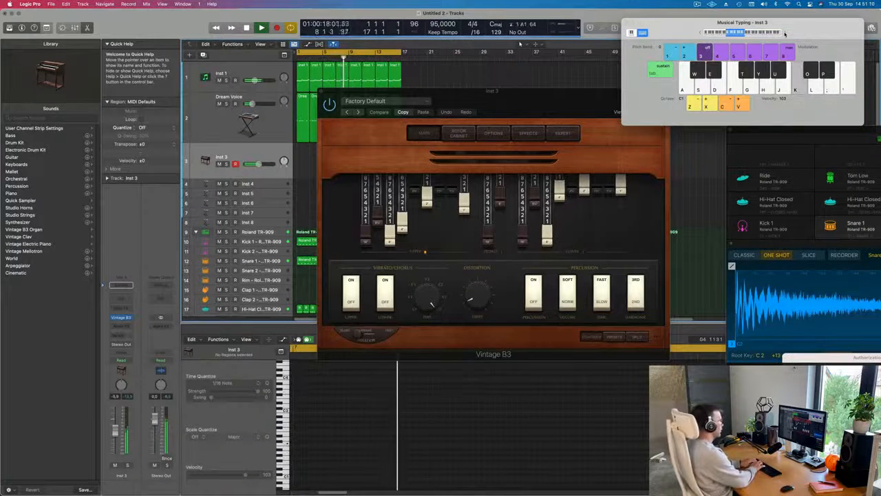
key("h")
key("g")
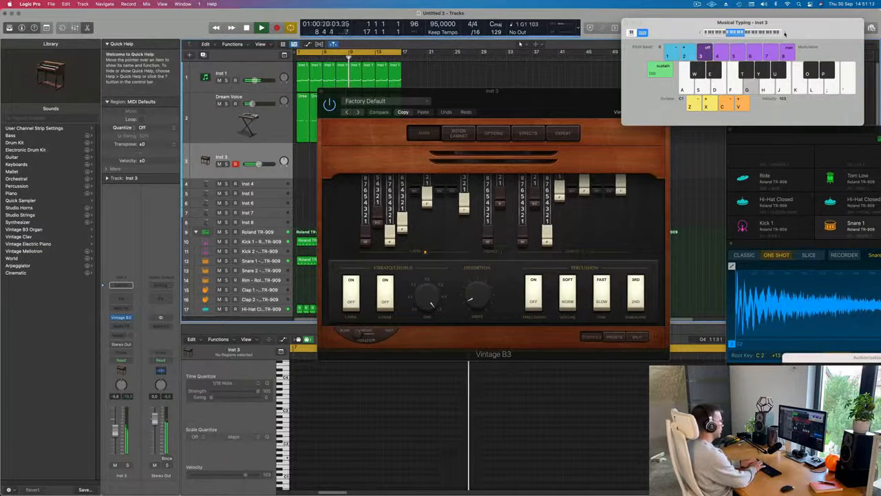
key("f")
key("g")
key("g")
key("d")
key("k")
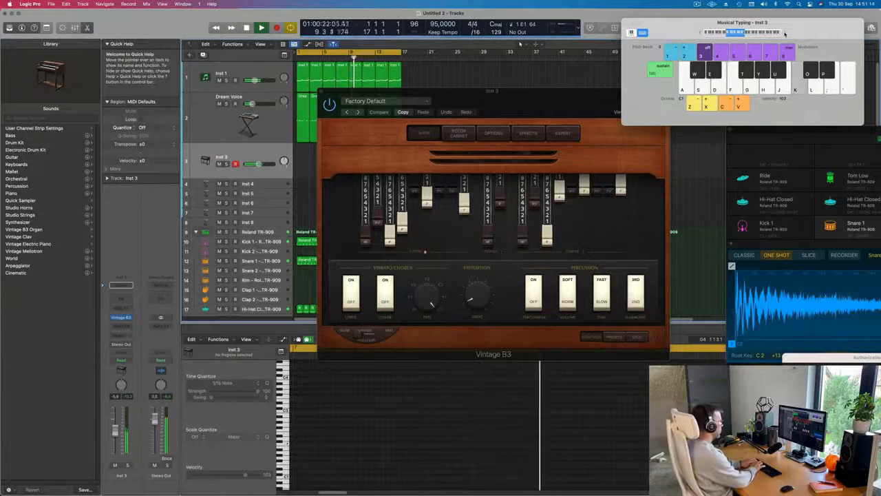
key("j")
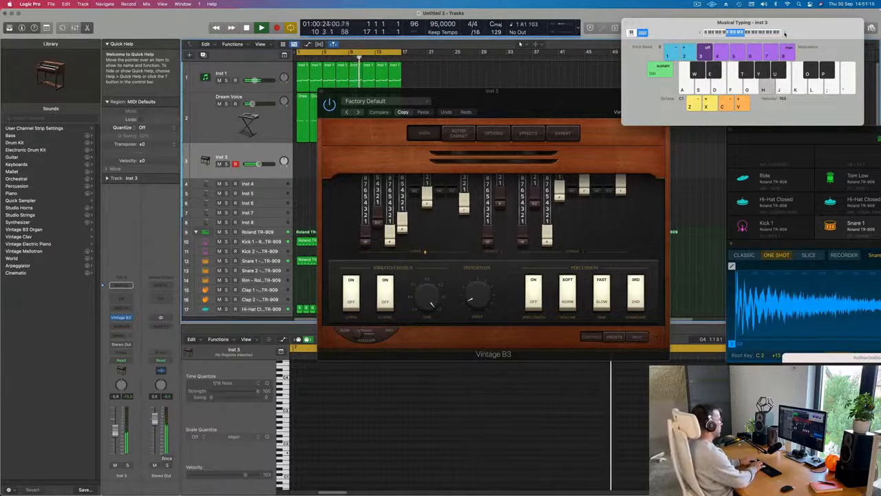
Step: Record a seven-note organ line on the Inst 3 track from bar 13 to bar 17 with Musical Typing
key("r")
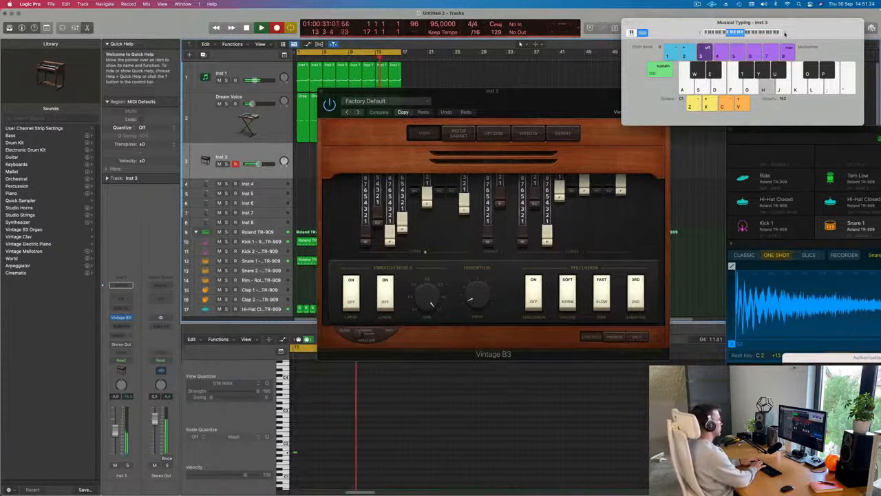
key("k")
key("j")
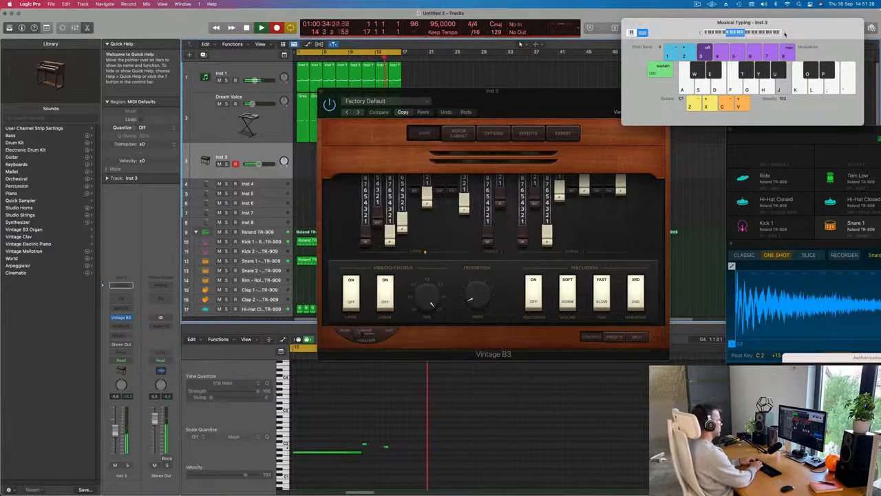
key("h")
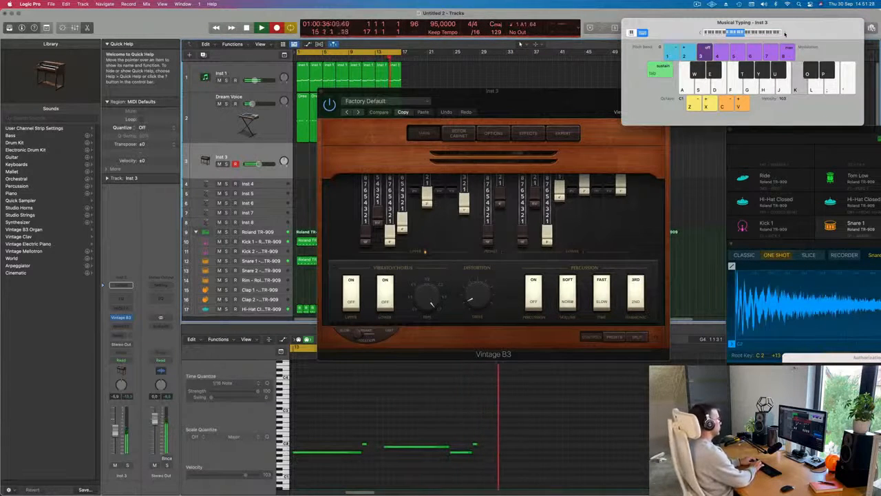
key("j")
key("h")
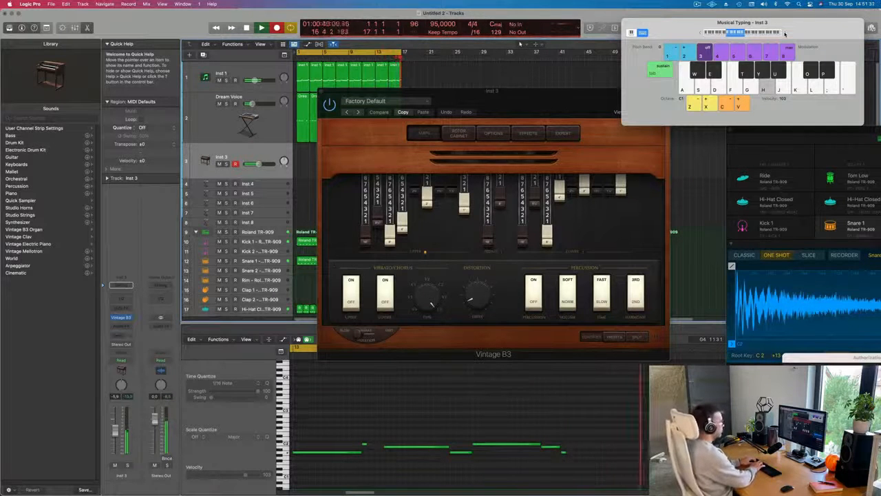
key("space")
Step: Move the Vintage B3 window clear of the arrangement and shift the recorded Inst 3 region to bar 1
left_click_drag(554, 91, 768, 126)
left_click_drag(376, 148, 299, 149)
left_click(330, 431)
key("Return")
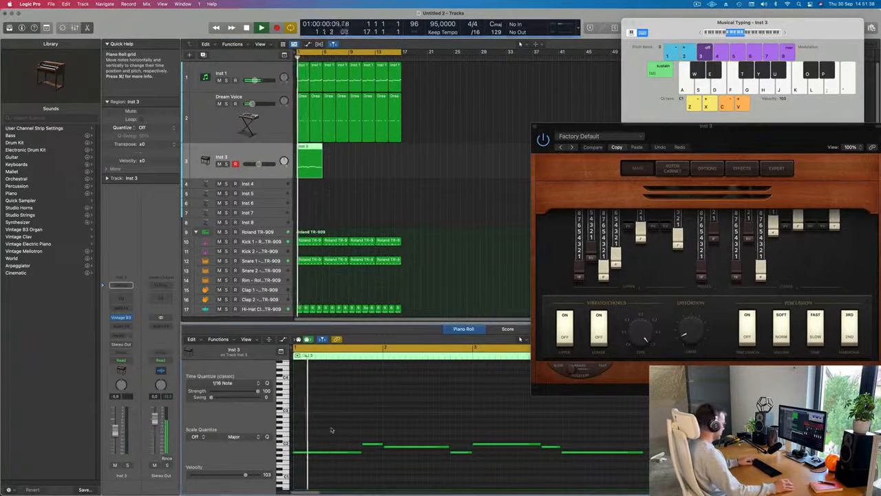
Step: Quantize all notes of the Inst 3 region to 1/16 notes and play the line back
key("super+a")
key("q")
key("space")
key("space")
key("super+Left")
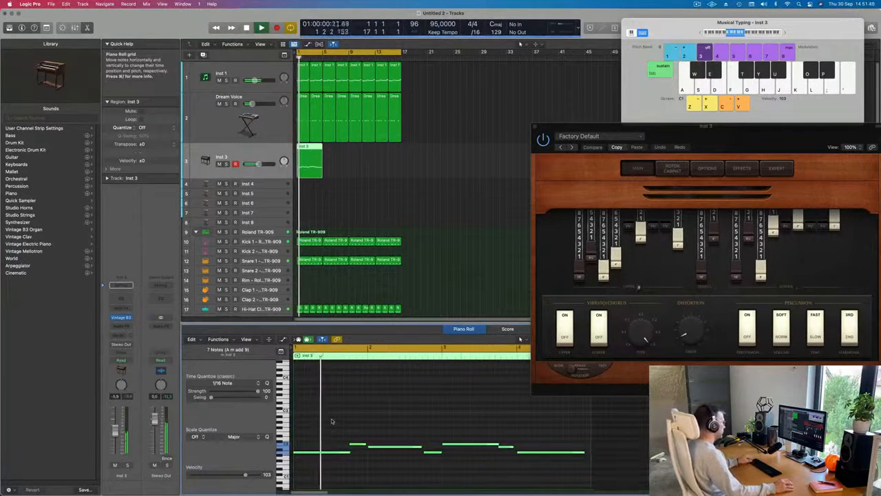
Step: Lengthen the organ line's second note, C2, to the start of bar 2 and slightly extend the first note
left_click(365, 444)
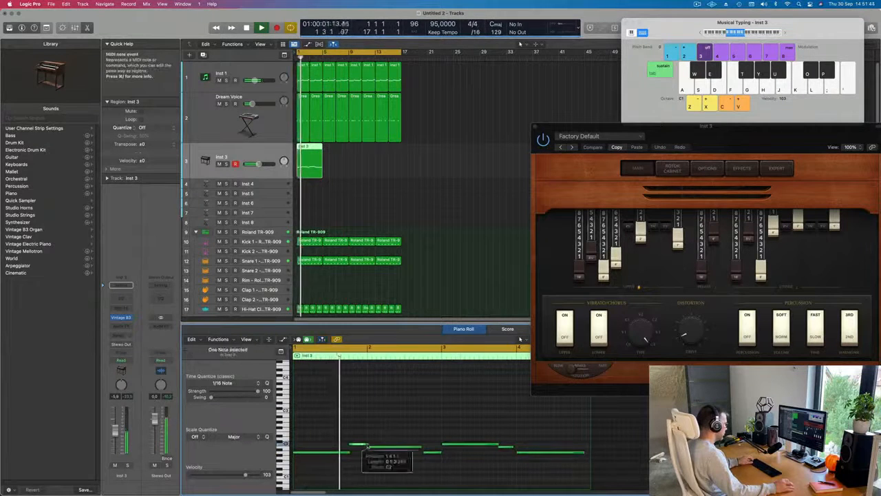
key("super+Left")
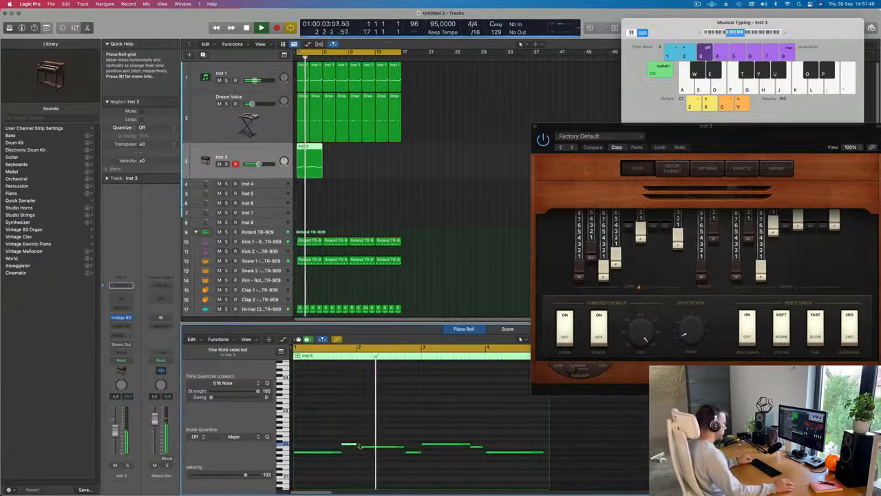
left_click(357, 446)
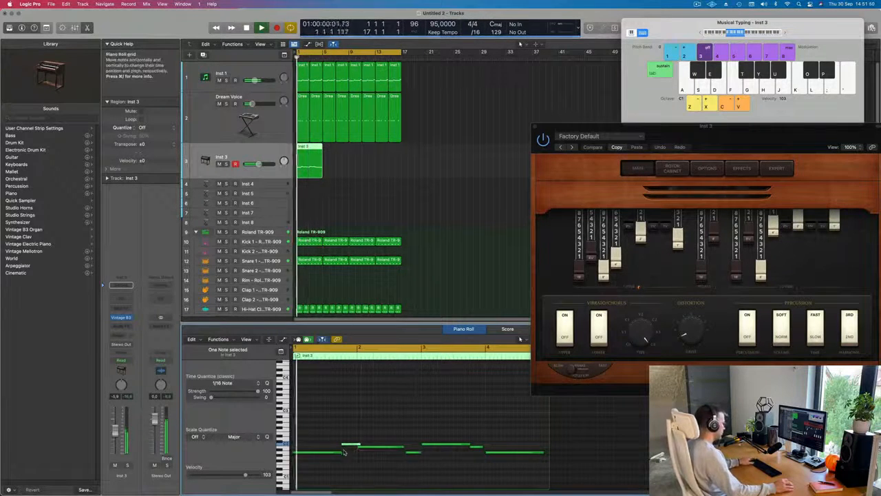
left_click(343, 453)
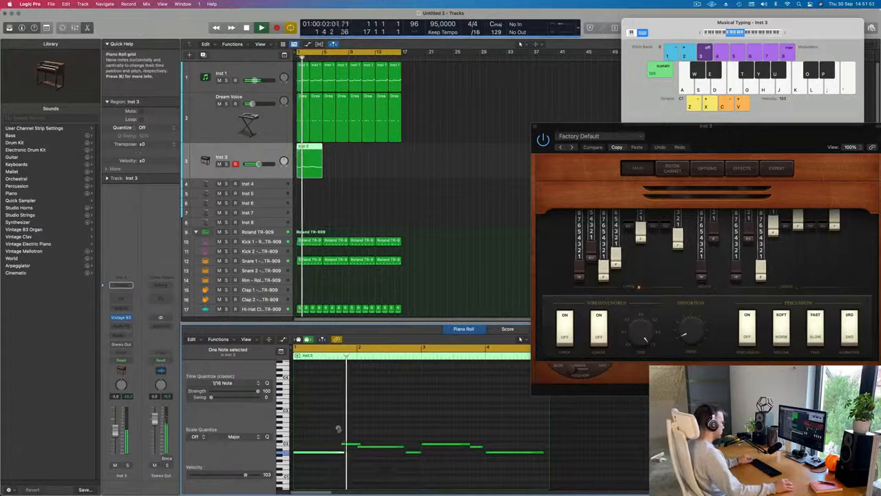
Step: Lengthen the B1 note at bar 2, extend the short note after it to bar 3, and stop playback
left_click(402, 446)
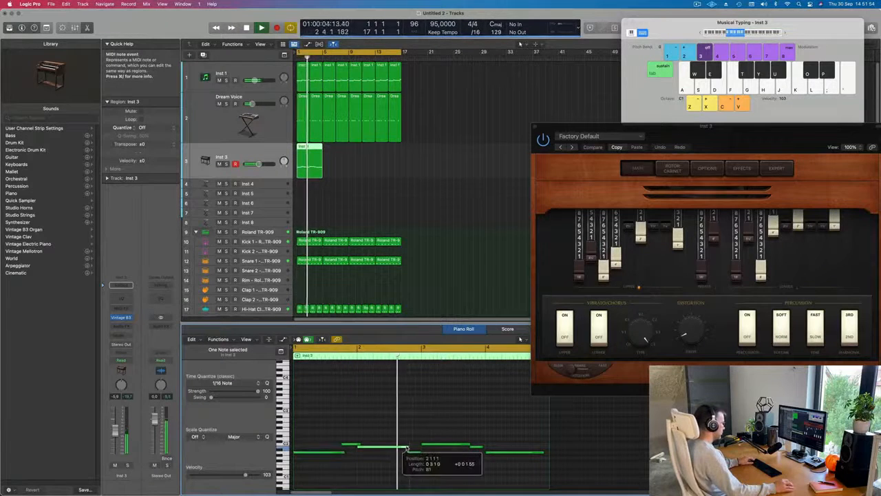
key("space")
key("space")
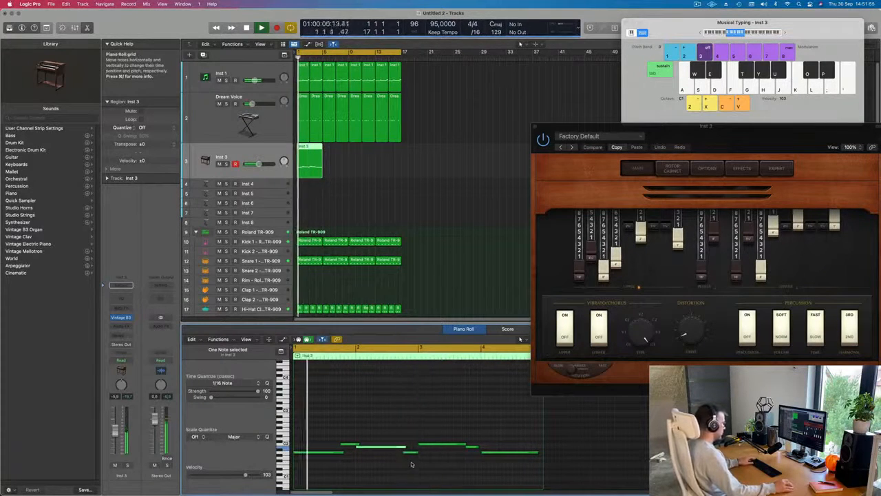
left_click(402, 466)
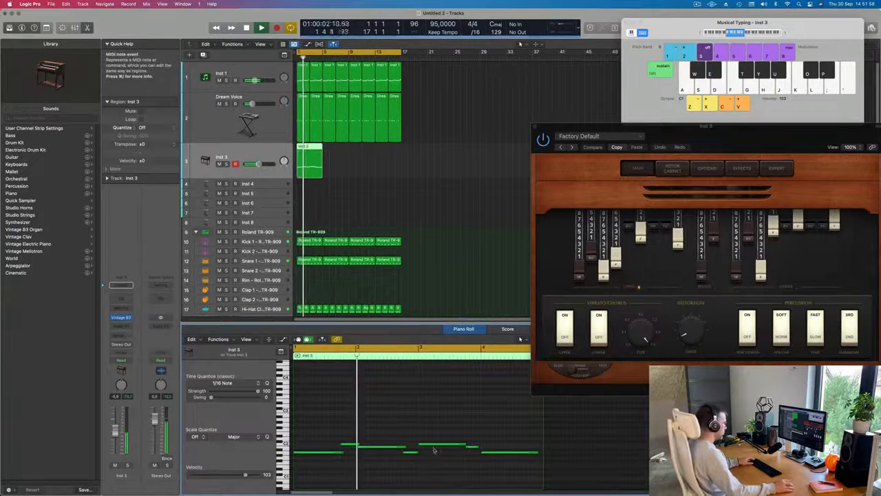
left_click(417, 452)
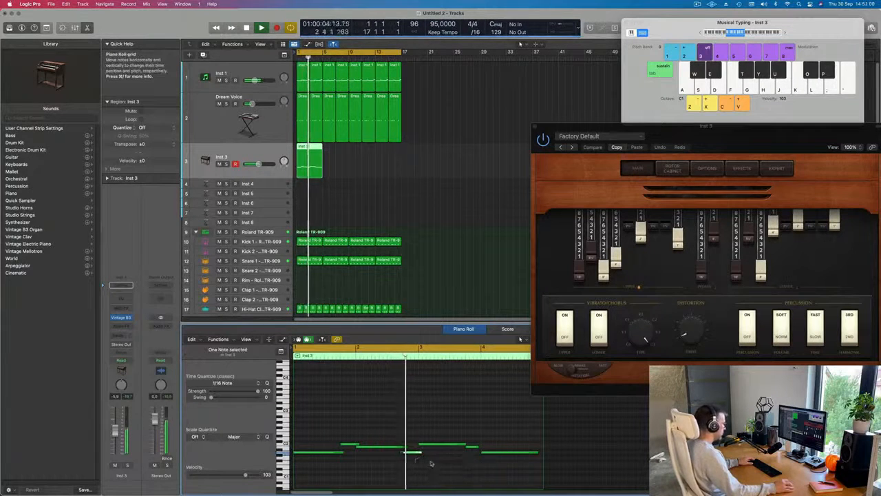
scroll(435, 461, "down", 2)
key("space")
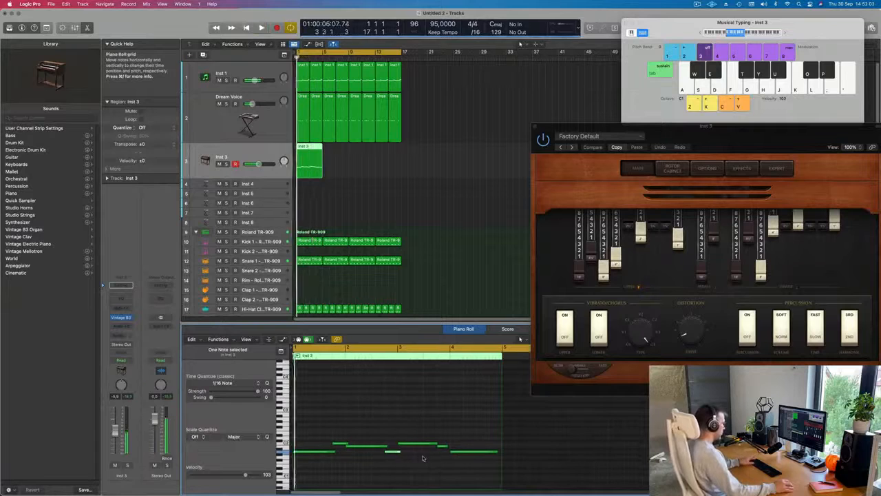
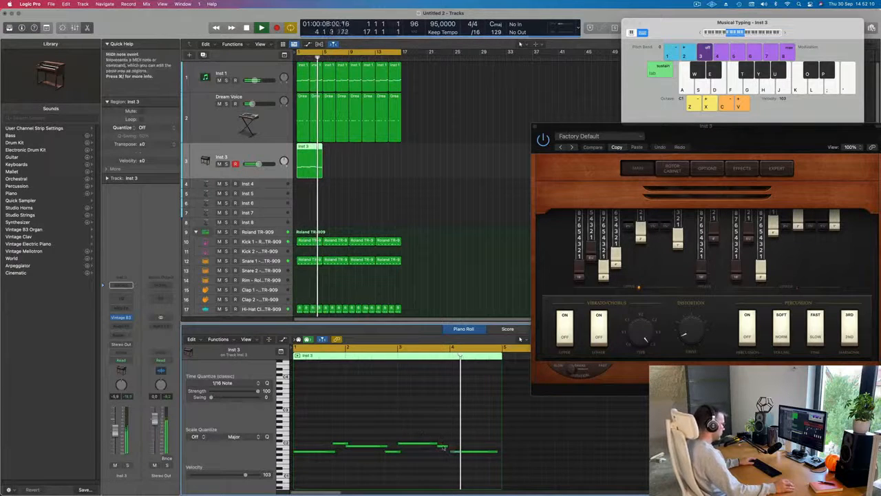
Step: Slightly lengthen the organ line's long note at bar 3 and move the Vintage B3 window over the arrangement
left_click_drag(447, 447, 438, 444)
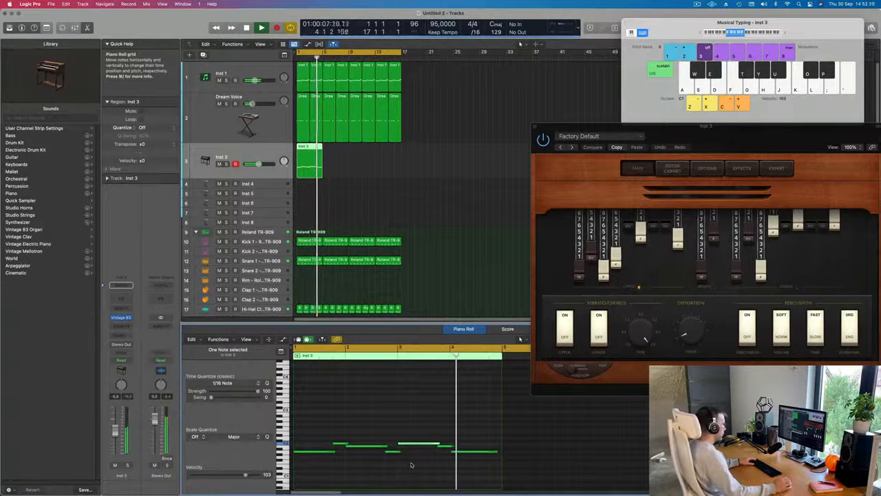
left_click_drag(753, 142, 593, 142)
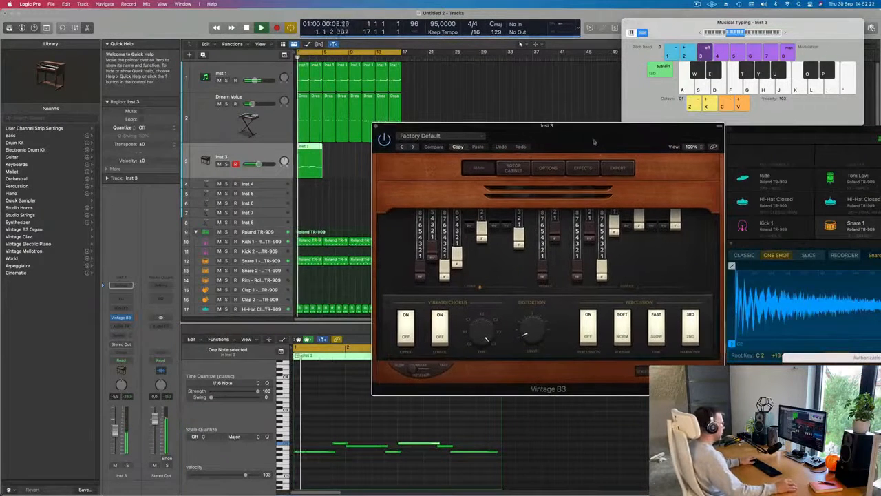
key("space")
Step: Repeat the four-bar Inst 3 region three times to fill the track up to bar 17 and start playback
left_click(350, 154)
left_click(314, 169)
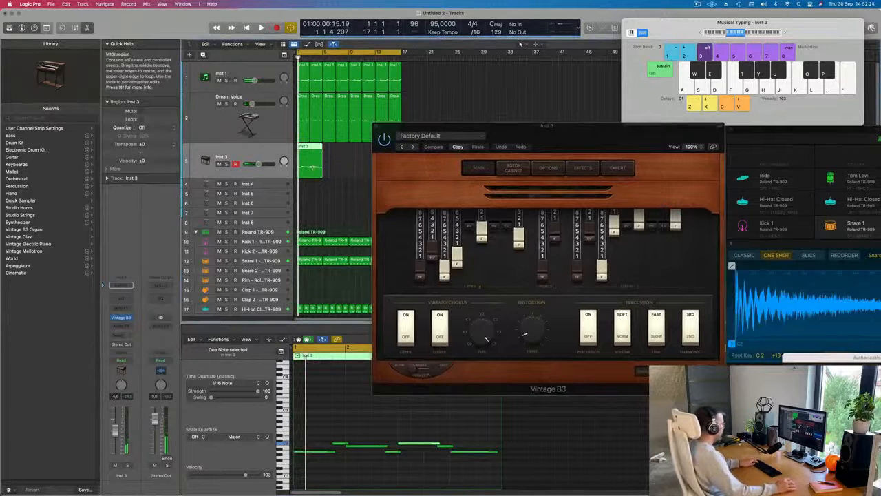
key("super+r")
key("super+r")
key("super+r")
left_click_drag(504, 131, 527, 151)
key("space")
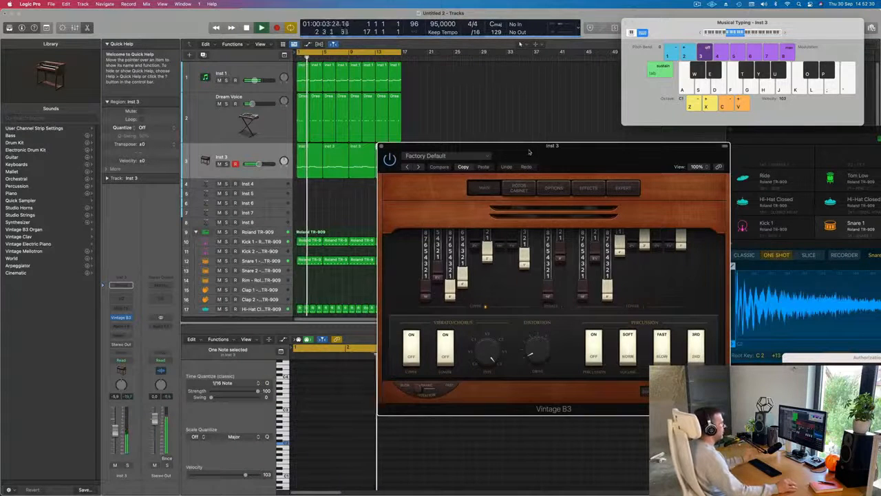
Step: Audition Vintage B3 presets during playback, going from Factory Default through Bebop Organ to Big Jazz Organ
left_click_drag(528, 152, 515, 148)
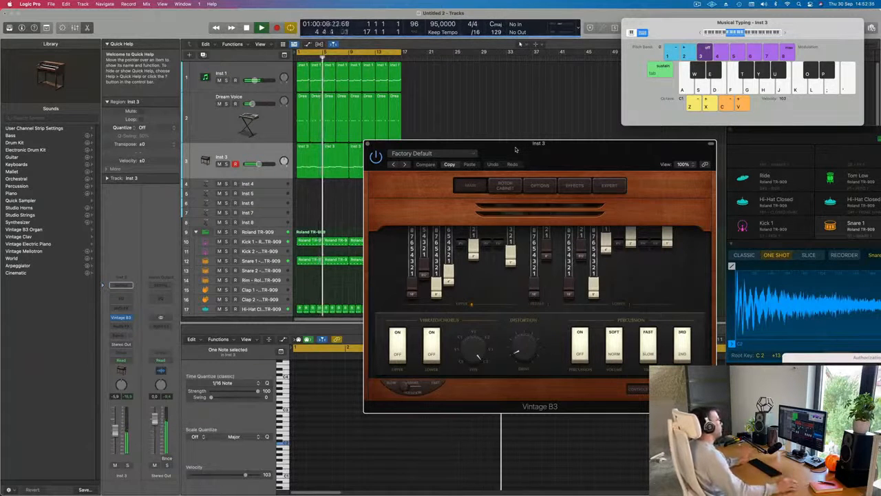
left_click_drag(503, 149, 496, 147)
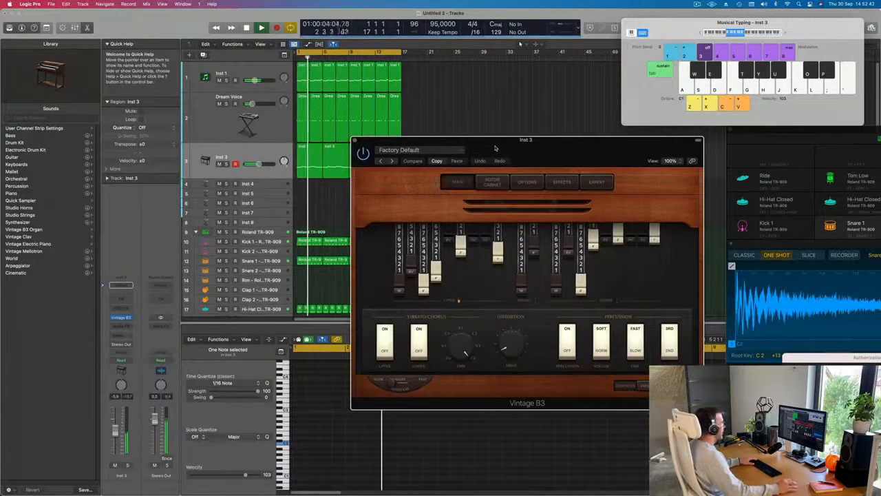
left_click_drag(496, 147, 428, 149)
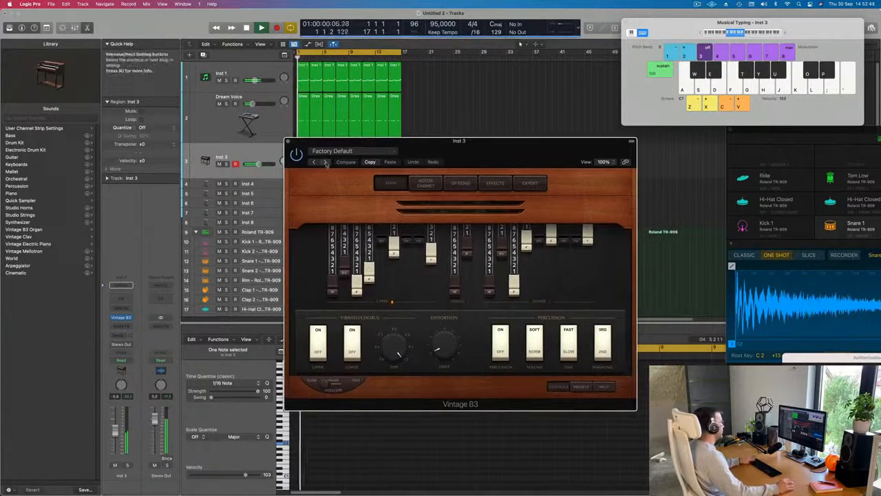
left_click(325, 163)
left_click(325, 163)
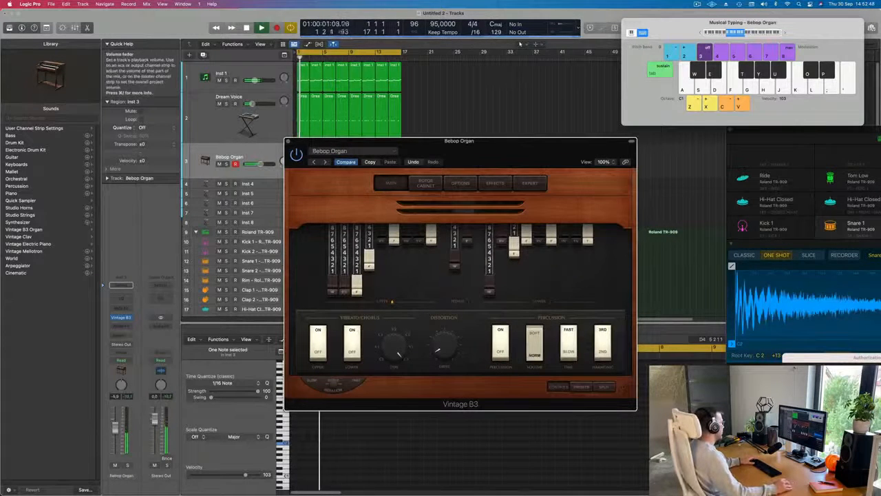
left_click(115, 430)
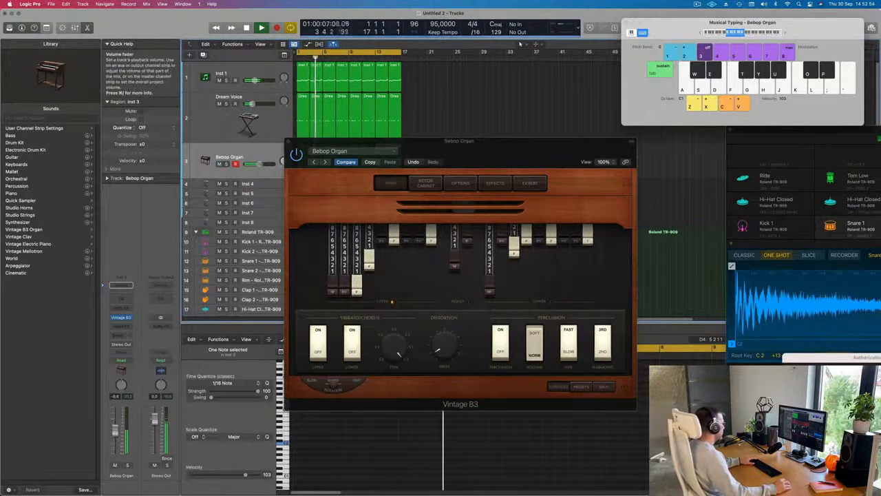
left_click(325, 162)
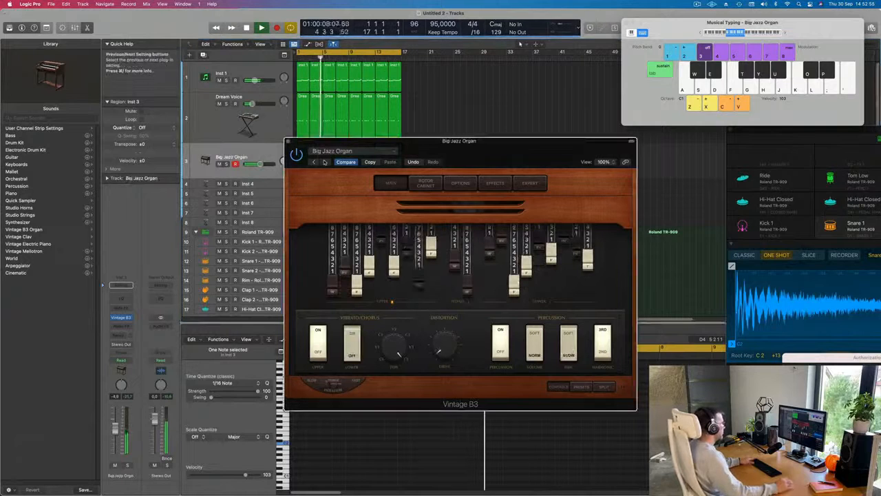
Step: Lower the Big Jazz Organ track's volume and close the Vintage B3 window
left_click_drag(476, 172, 508, 174)
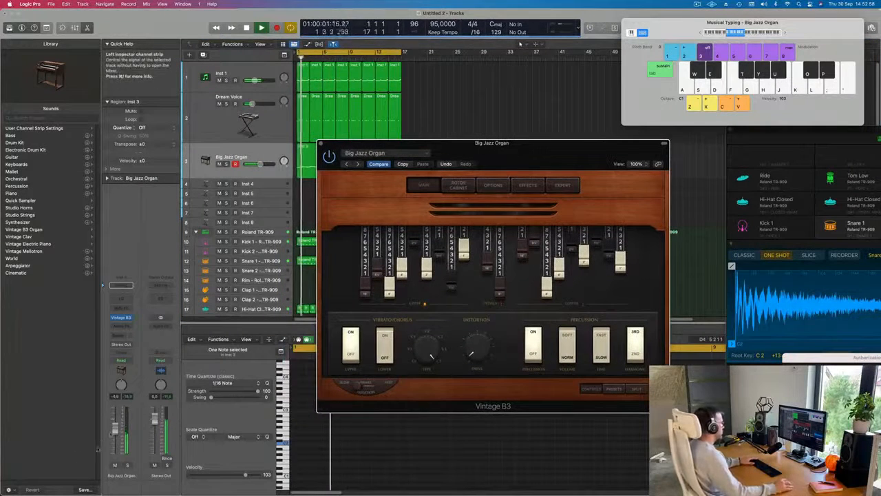
left_click_drag(115, 430, 115, 433)
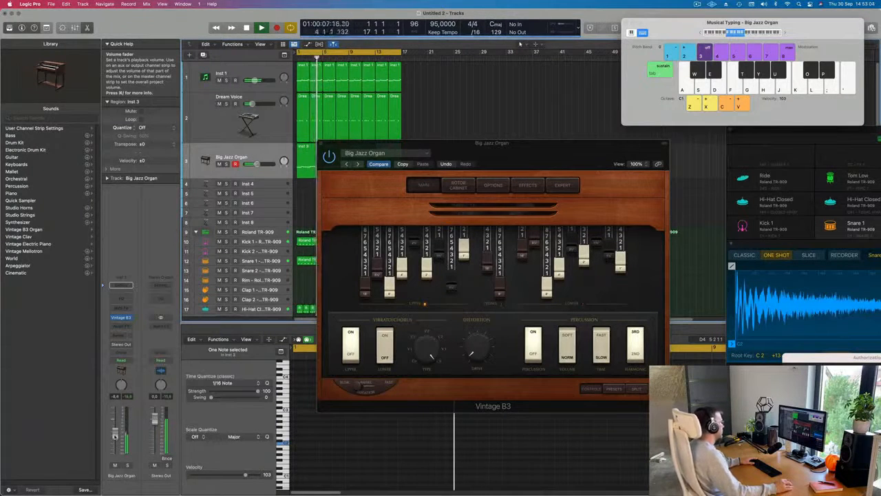
left_click_drag(507, 144, 477, 142)
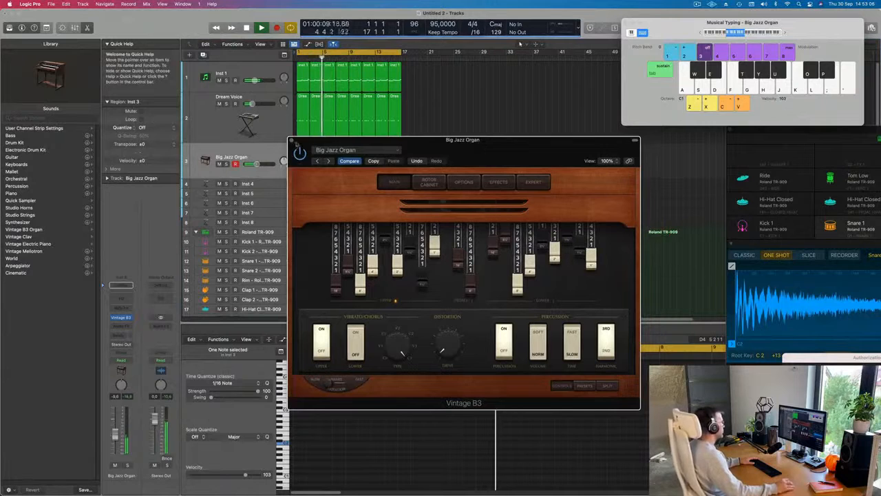
left_click(291, 140)
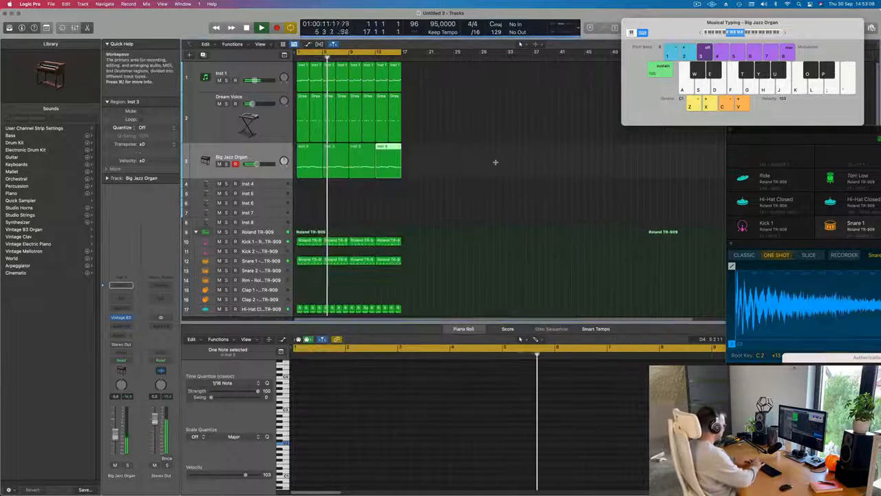
Step: Repeat all regions of the 16-bar arrangement three times to extend the beat to bar 65
key("super+r")
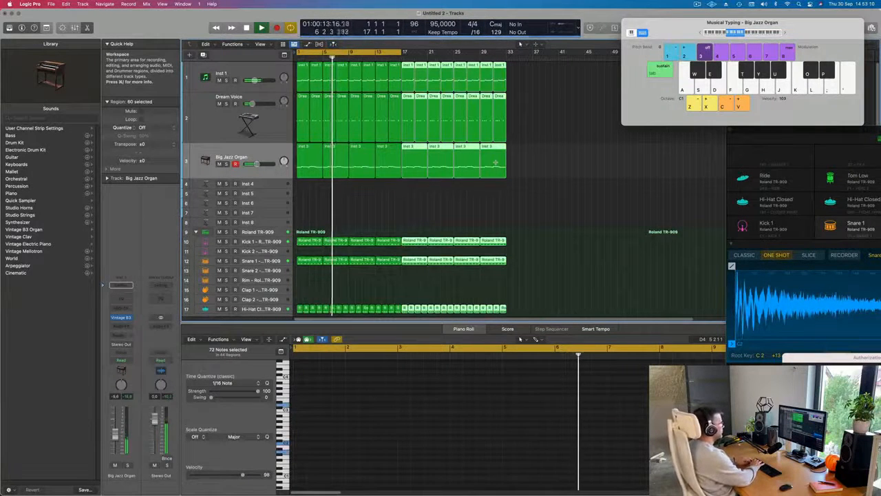
key("super+r")
key("super+r")
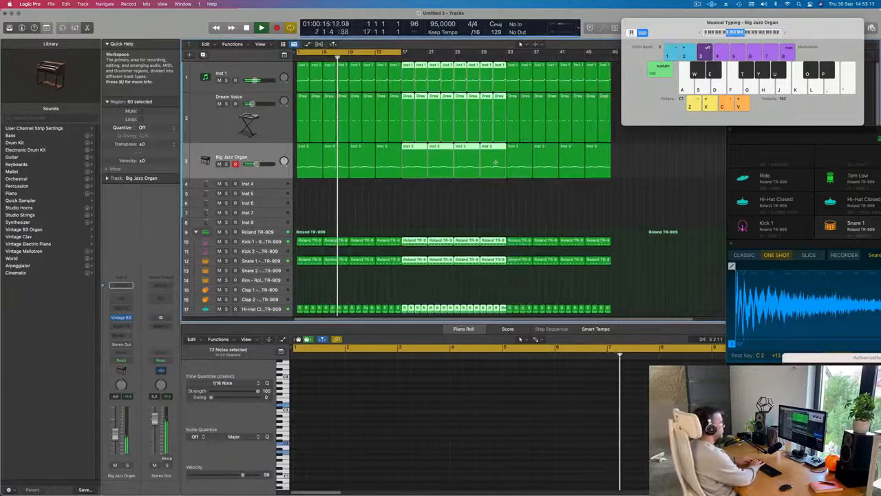
Step: Move the Musical Typing window aside and extend the cycle range to 64 bars, ending at bar 65
left_click_drag(686, 27, 831, 75)
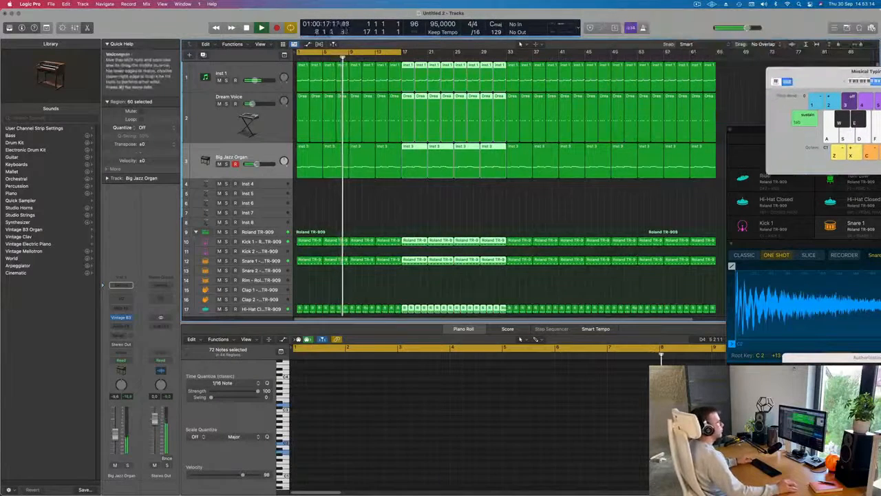
key("super+Left")
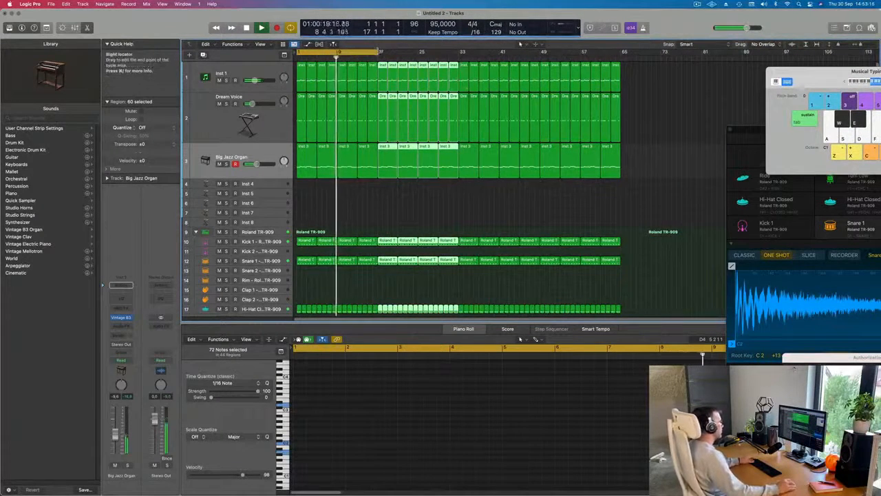
left_click_drag(380, 51, 621, 78)
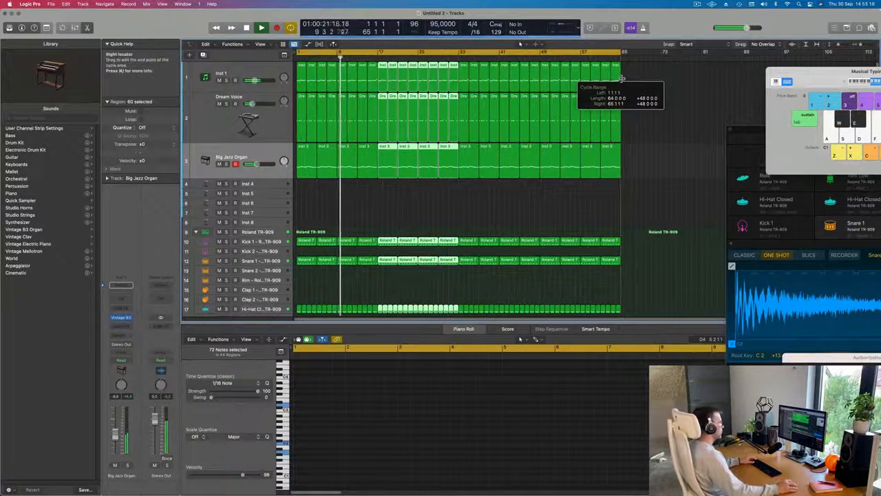
Step: Select the Big Jazz Organ track, play from the beginning and lower its volume to -11.2 dB
left_click(256, 156)
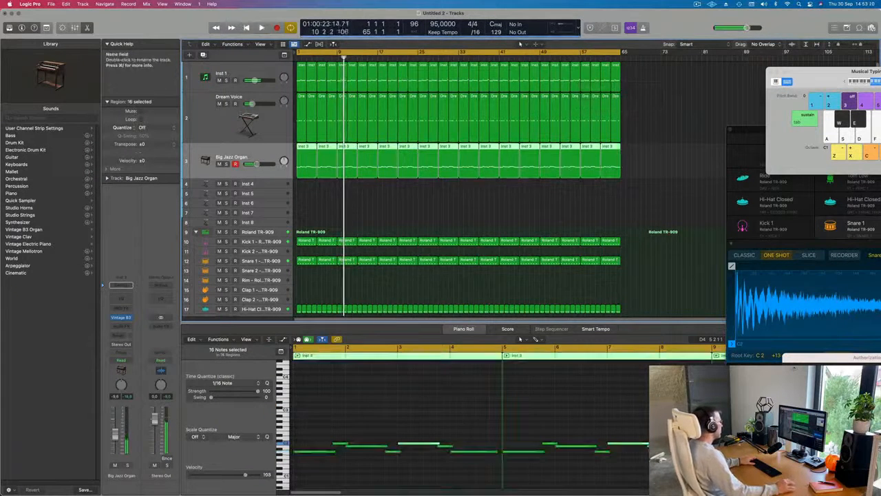
key("Return")
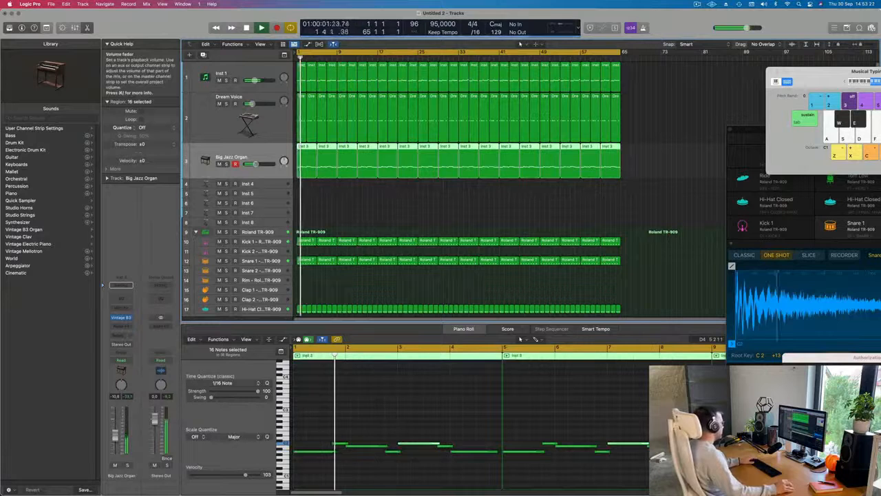
scroll(364, 211, "down", 2)
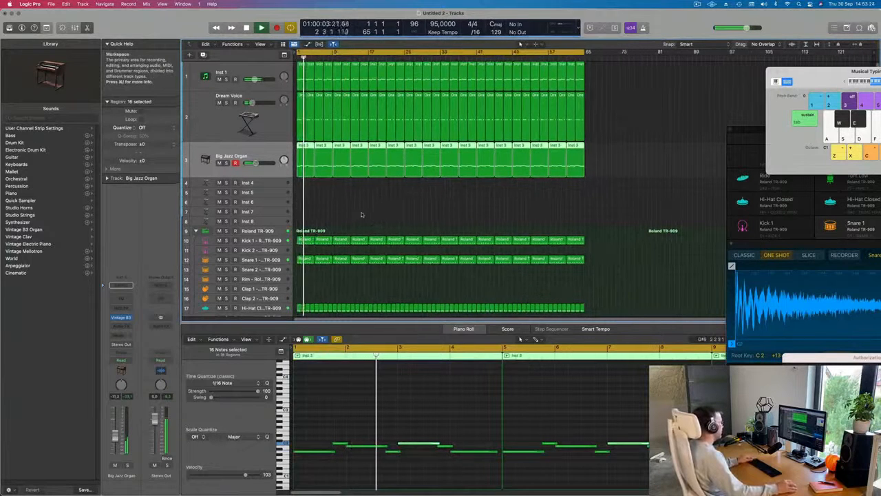
Step: Copy the first Tom Low region of the Roland TR-909 kit to bar 2 of the Conga track
scroll(354, 215, "down", 2)
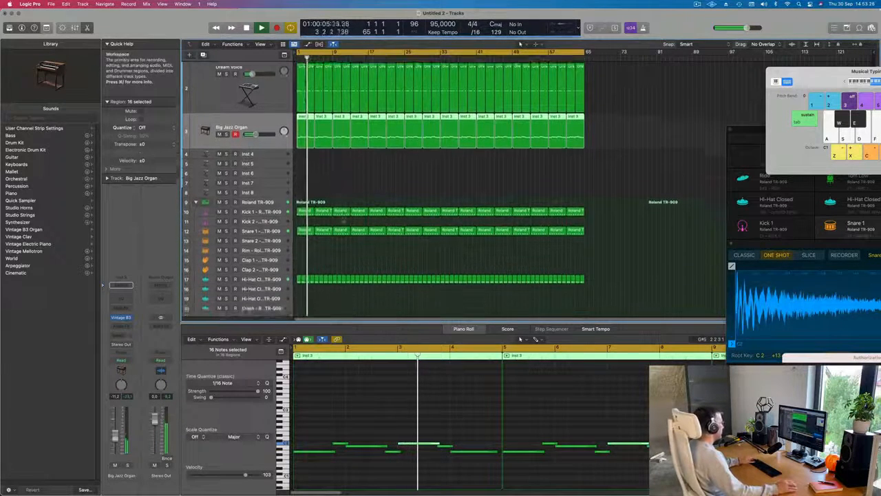
scroll(344, 220, "down", 5)
key("Return")
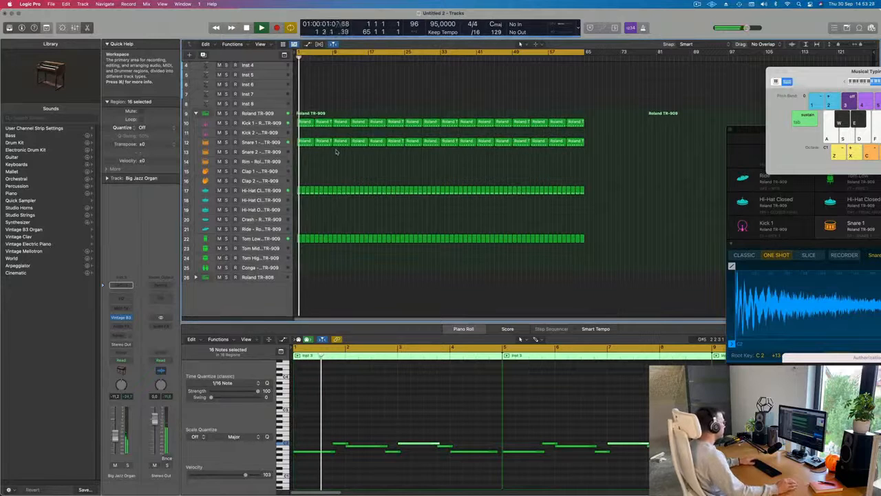
key("Return")
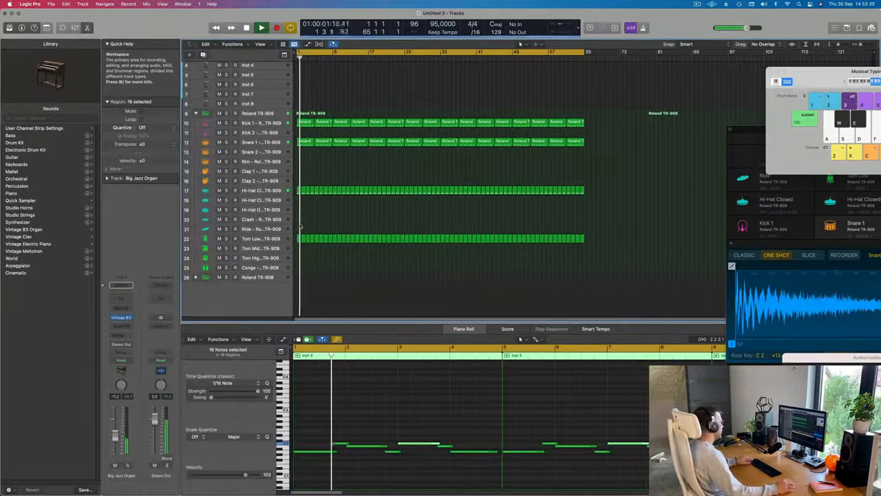
scroll(325, 254, "up", 2)
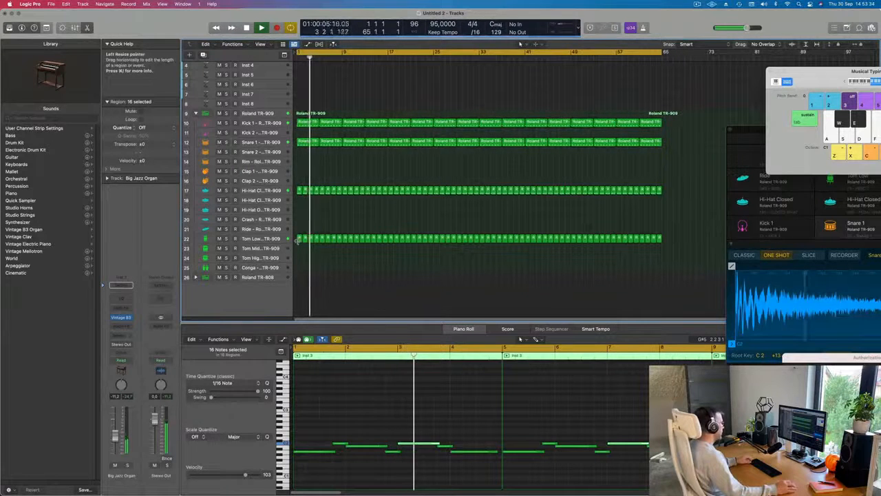
left_click(300, 239)
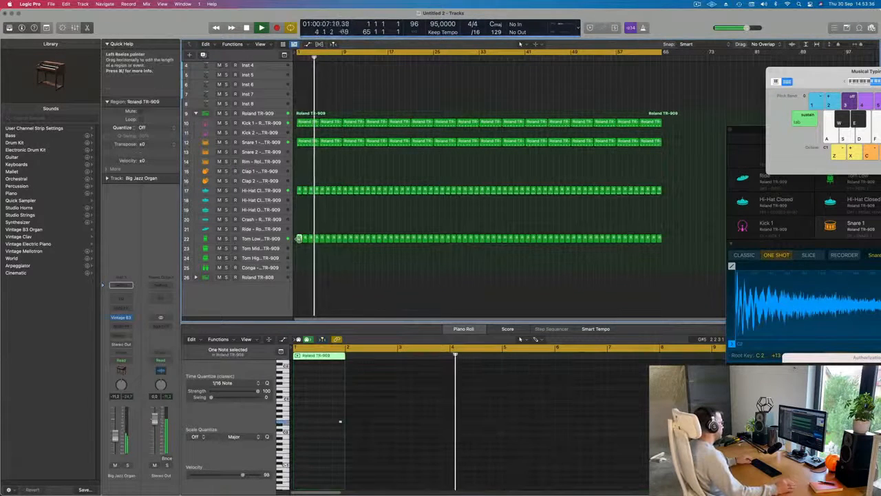
left_click_drag(300, 241, 305, 267)
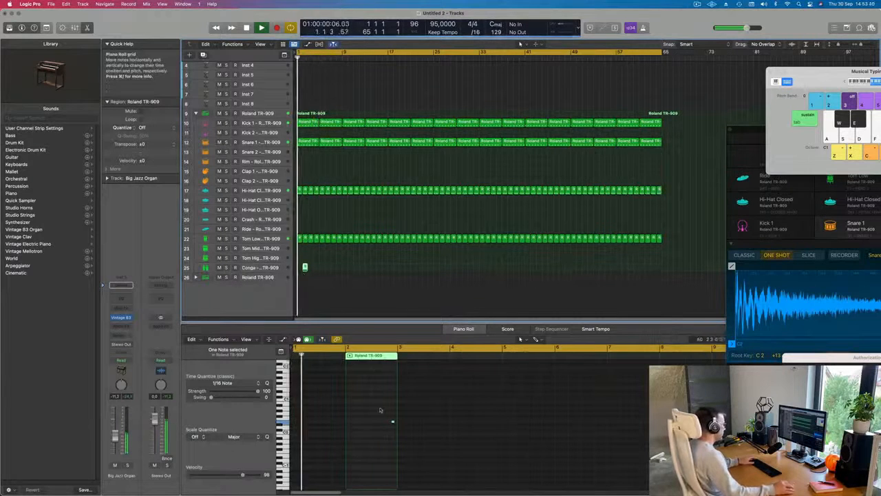
Step: Raise the copied region's note by one octave and move the conga region to bar 1
left_click_drag(381, 410, 403, 438)
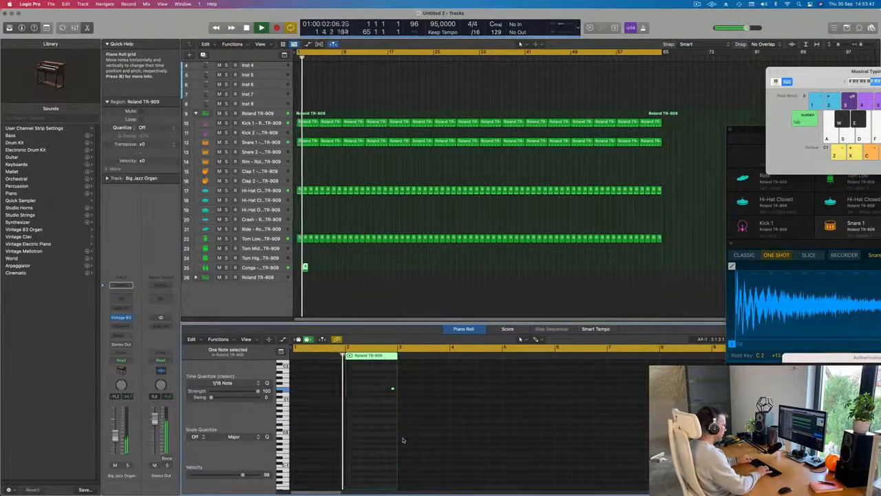
key("space")
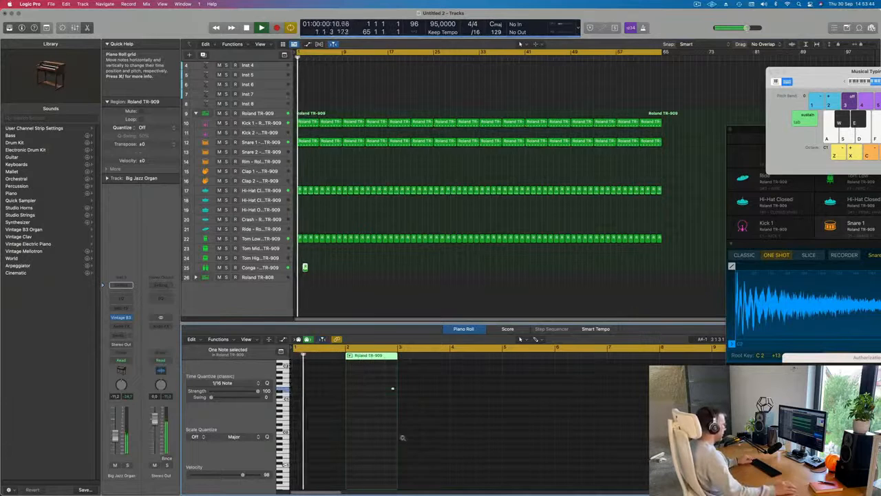
scroll(391, 434, "up", 5)
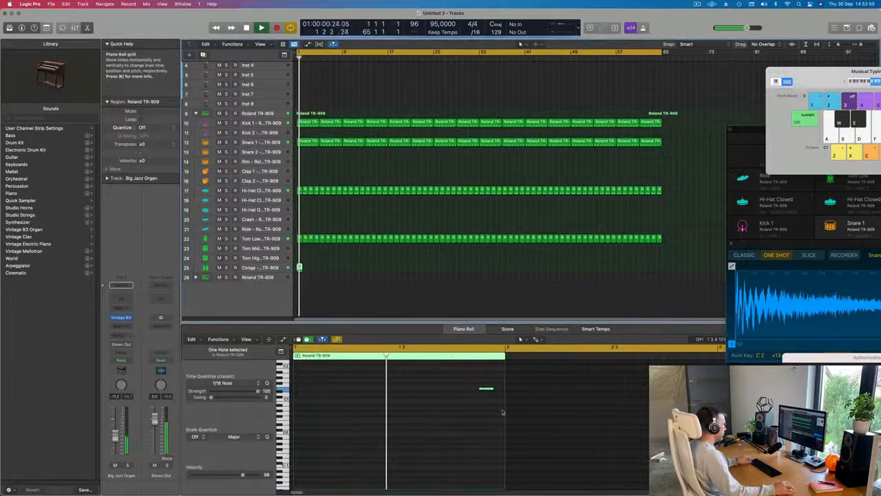
Step: Shift the conga note earlier, to one sixteenth after beat 3 of bar 1
left_click_drag(504, 414, 452, 378)
key("alt+Left")
key("alt+Left")
key("alt+Left")
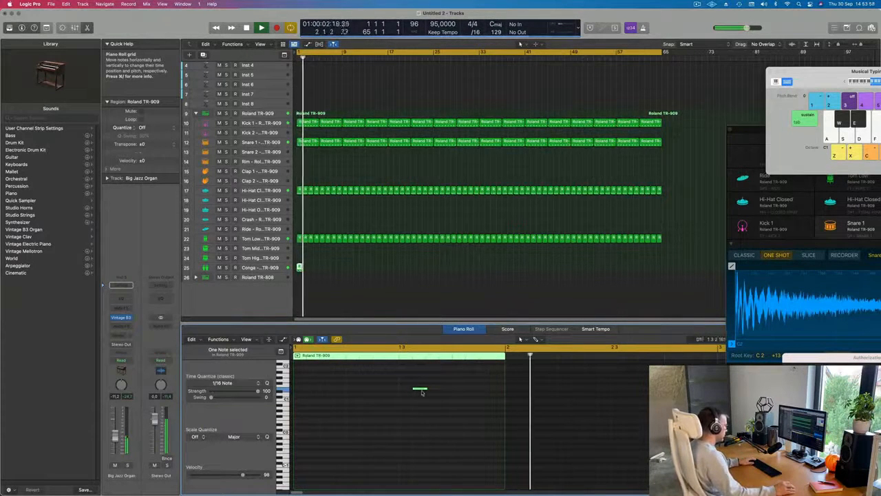
Step: Repeat the first Conga region through bar 64 and delete the extra copy beyond bar 65
left_click(261, 267)
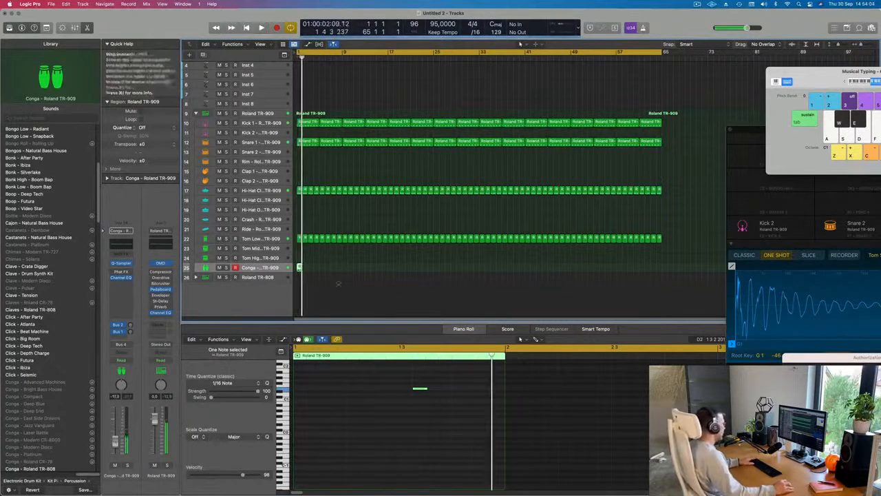
key("super+r")
key("super+r")
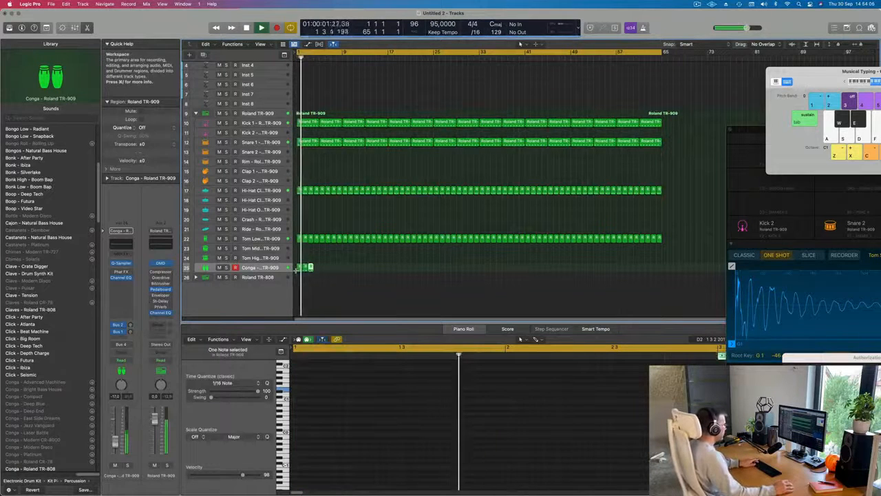
left_click_drag(342, 267, 291, 268)
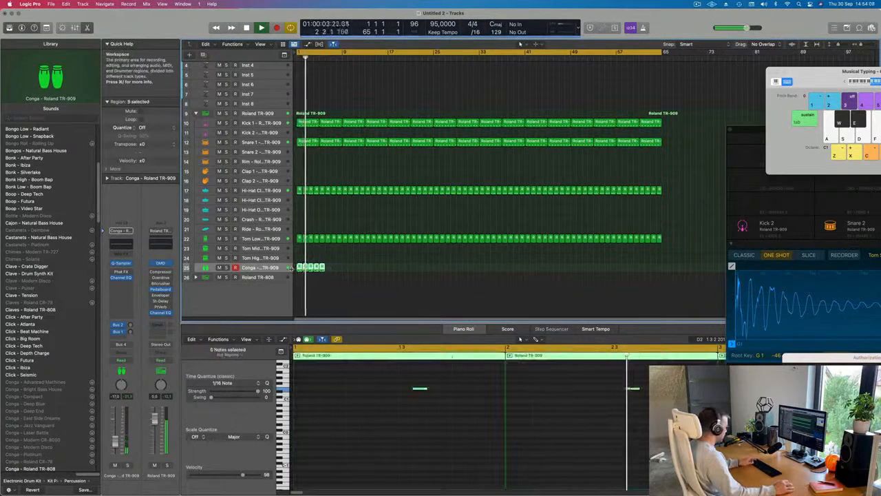
key("super+r")
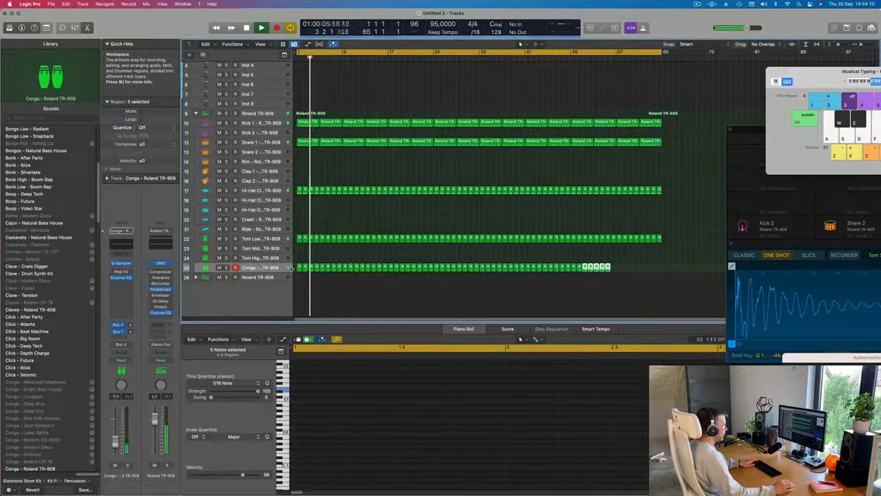
key("super+r")
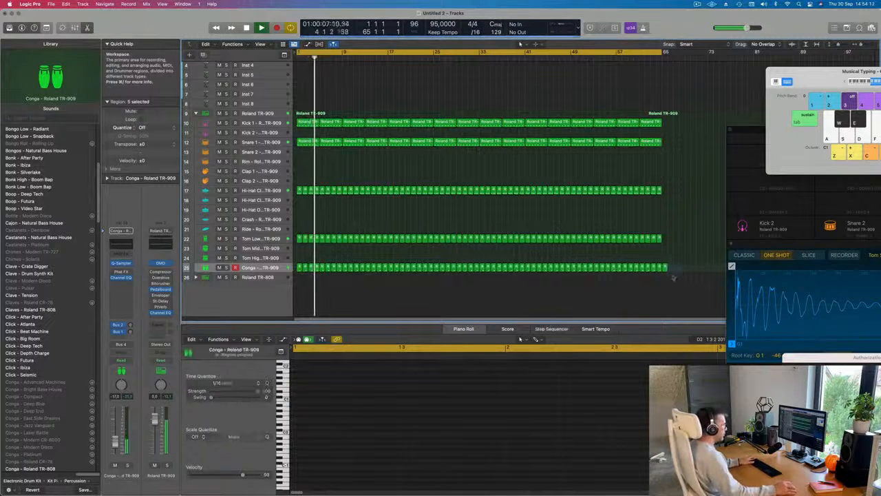
left_click_drag(697, 256, 665, 280)
scroll(420, 165, "up", 2)
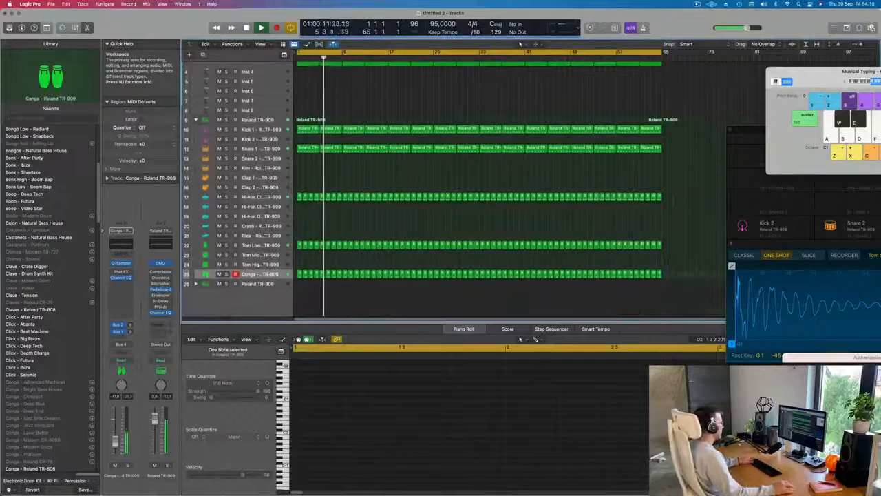
Step: Select the Conga, Snare 1 and Kick 1 tracks in turn and restart playback from the beginning
left_click(267, 275)
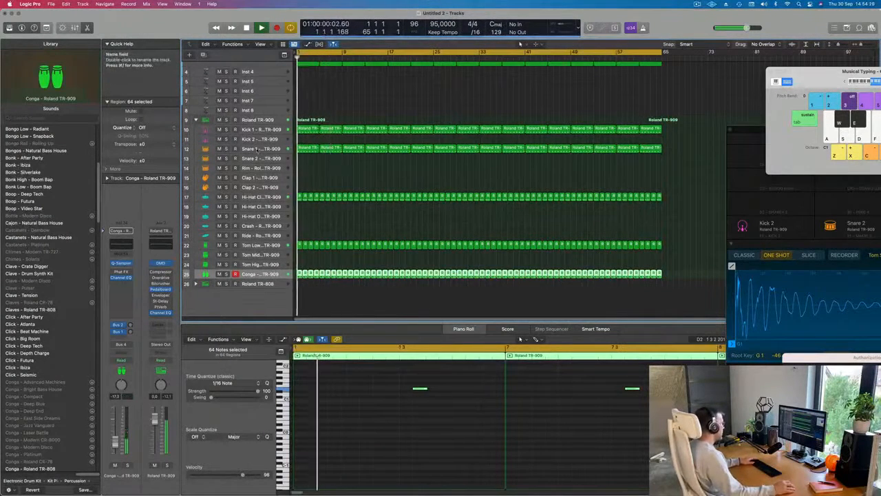
left_click(263, 149)
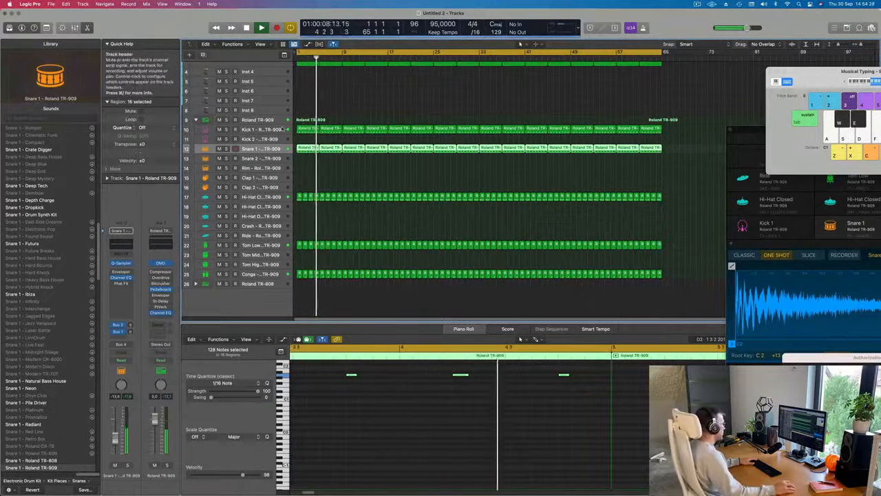
left_click(262, 130)
key("space")
key("space")
scroll(309, 113, "up", 5)
scroll(309, 113, "up", 2)
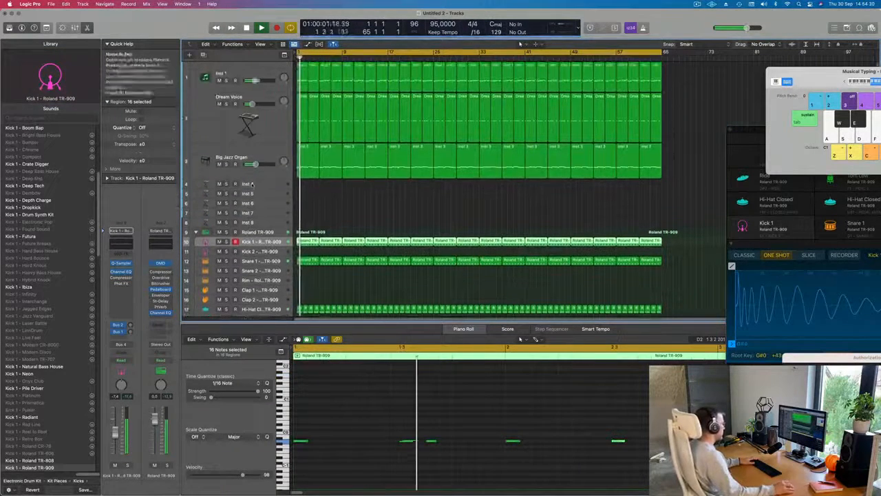
Step: Examine the notes of the first Inst 1 and Big Jazz Organ regions while playing the beat from the start
left_click(310, 162)
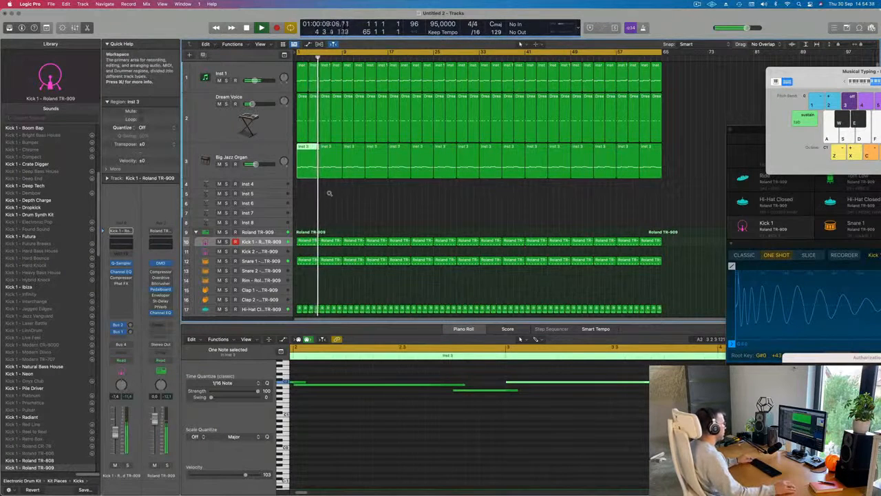
scroll(329, 193, "down", 2)
scroll(325, 194, "down", 1)
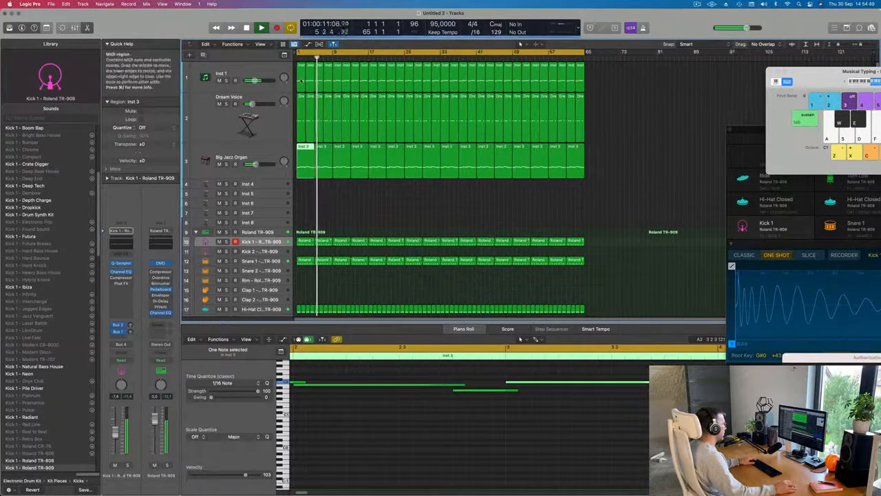
left_click(301, 75)
key("space")
key("space")
scroll(329, 417, "down", 1)
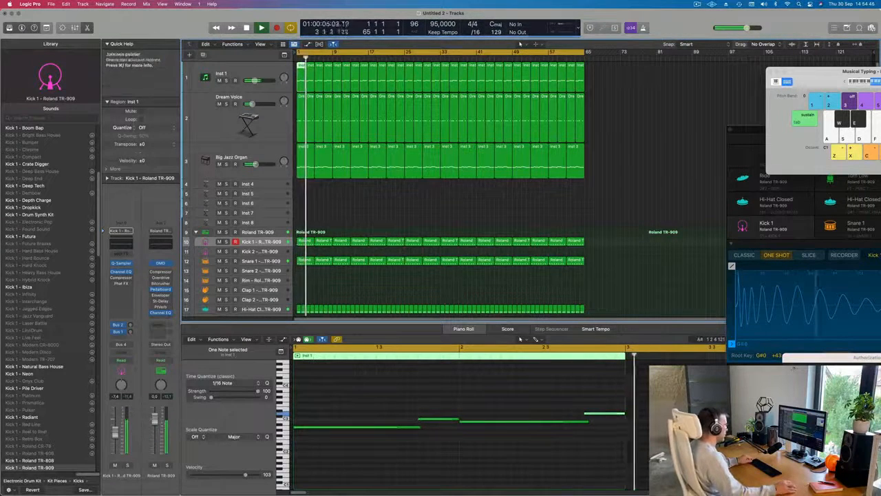
left_click(304, 148)
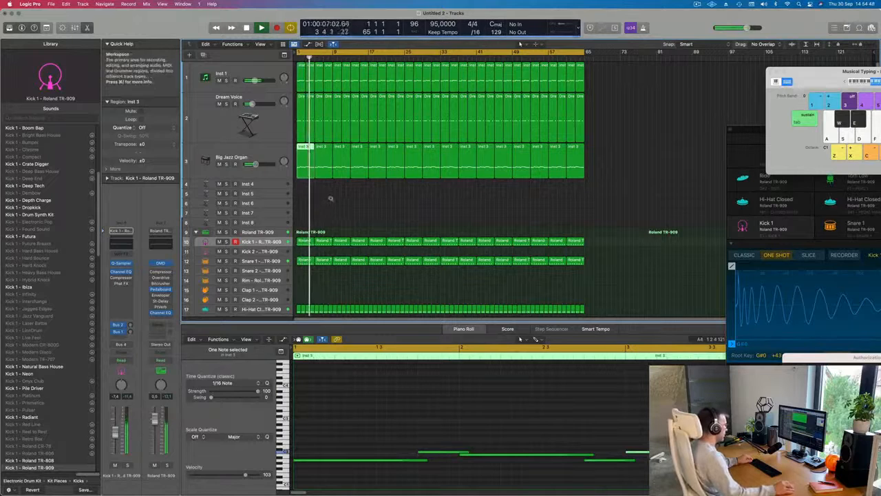
key("space")
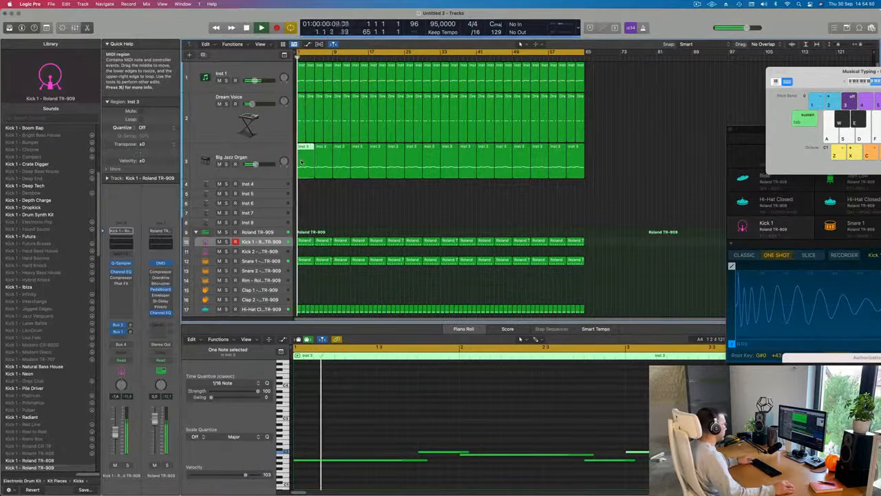
Step: Split the first Big Jazz Organ region at bar 3 with the Split option and replace its second half with a copy of the first
double_click(305, 159, "super")
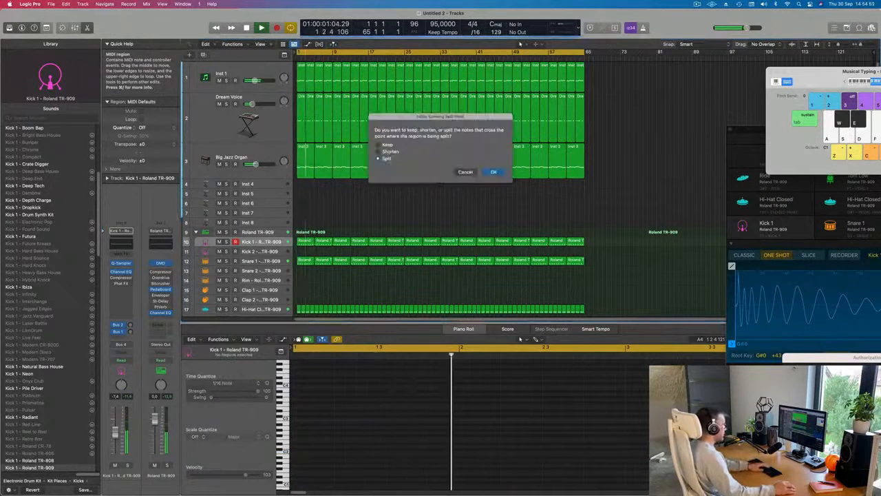
key("Return")
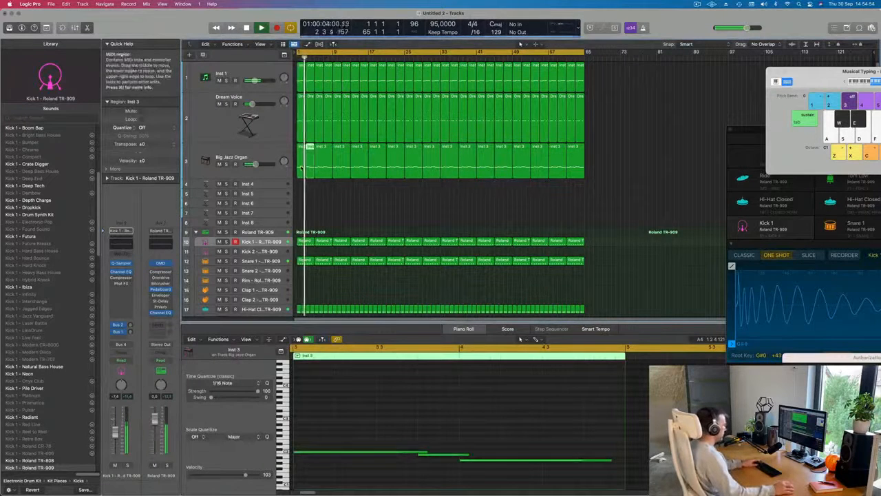
key("Delete")
key("Return")
left_click(300, 151)
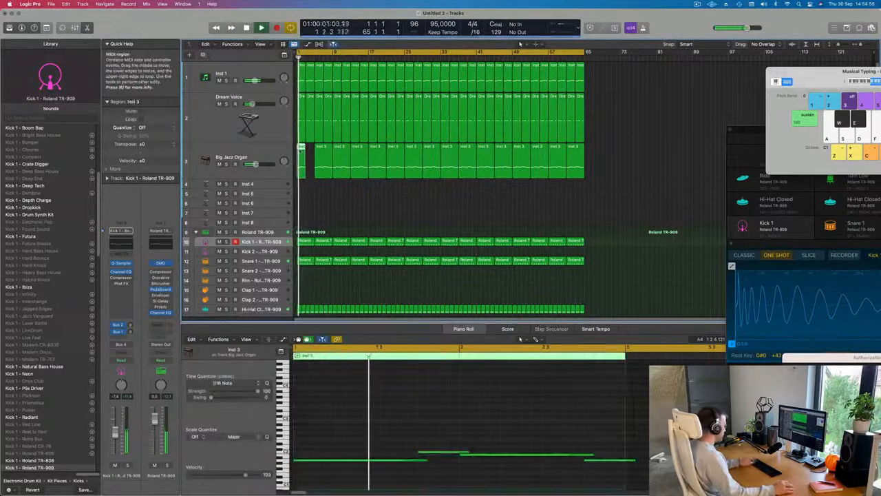
key("super+r")
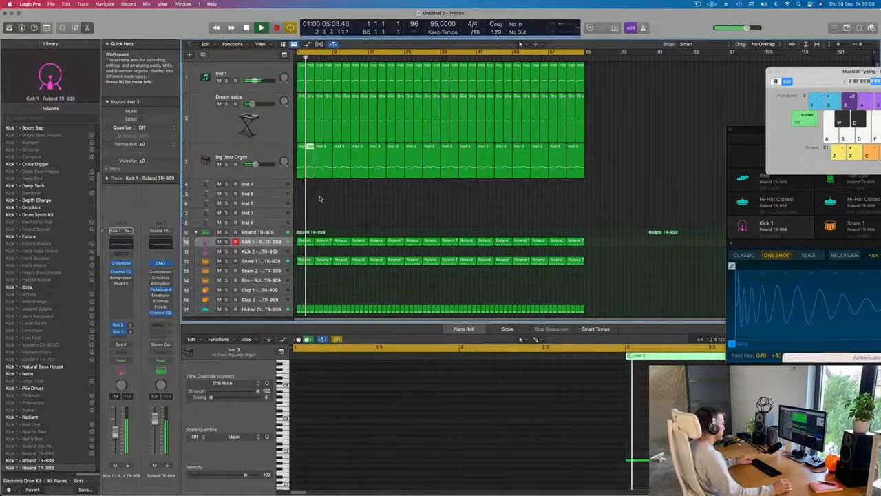
Step: Replace all Big Jazz Organ regions from bar 5 onward with repeats of the two two-bar regions through bar 64
left_click_drag(320, 199, 577, 181)
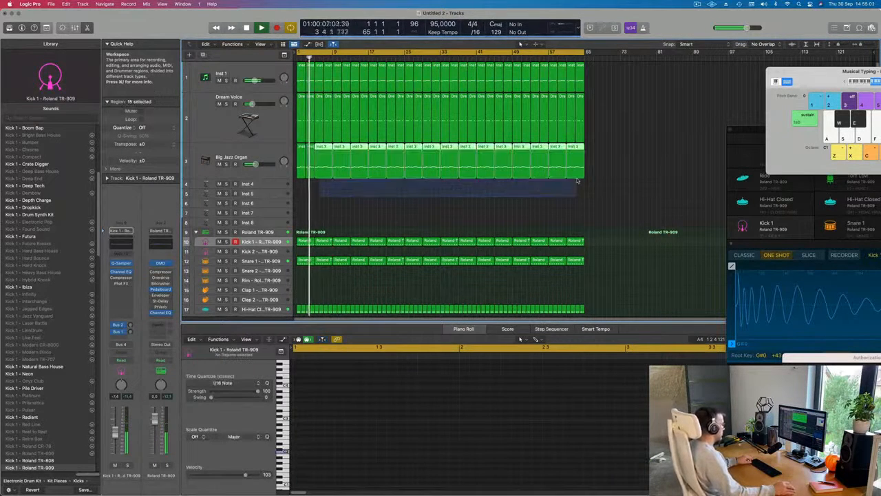
key("Delete")
left_click(249, 164)
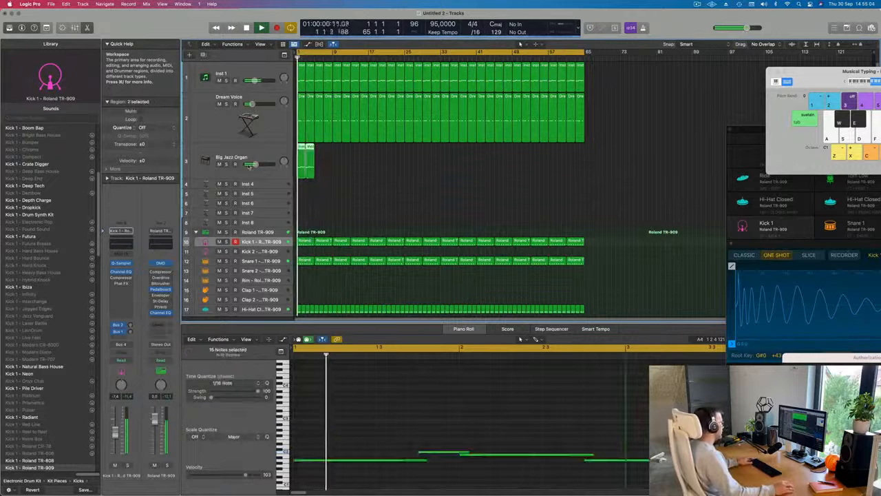
key("super+r")
key("super+r")
key("super+r")
key("super+r")
key("super+r")
key("super+r")
key("super+r")
key("super+r")
key("super+r")
key("super+r")
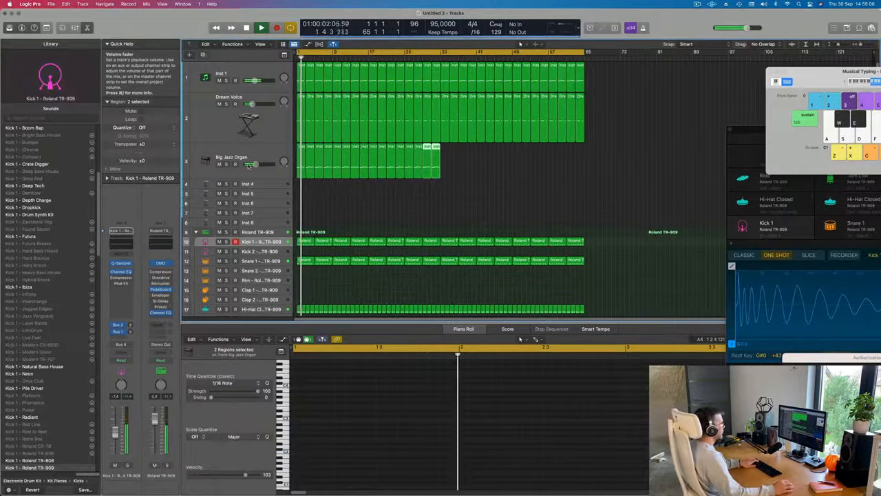
key("super+r")
key("super+r")
key("super+r")
key("super+r")
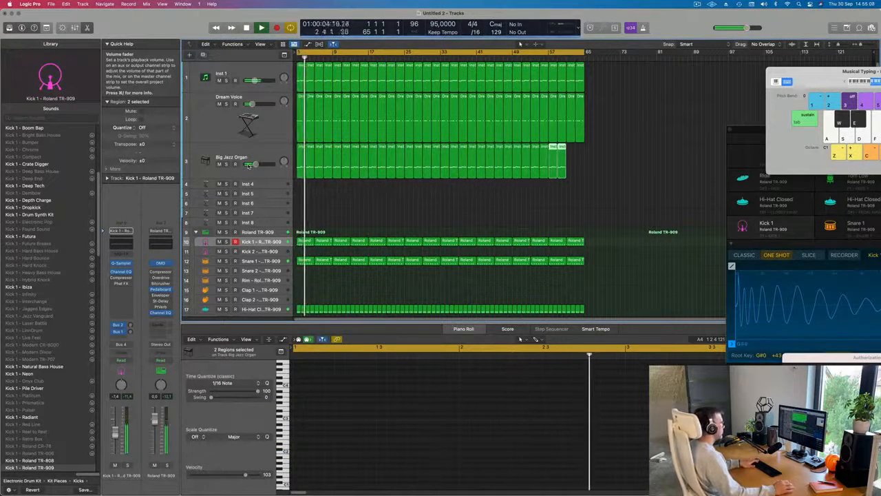
key("super+r")
Step: Copy the first Snare 1 region to bar 1 of the Ride track and stop playback
scroll(249, 165, "down", 4)
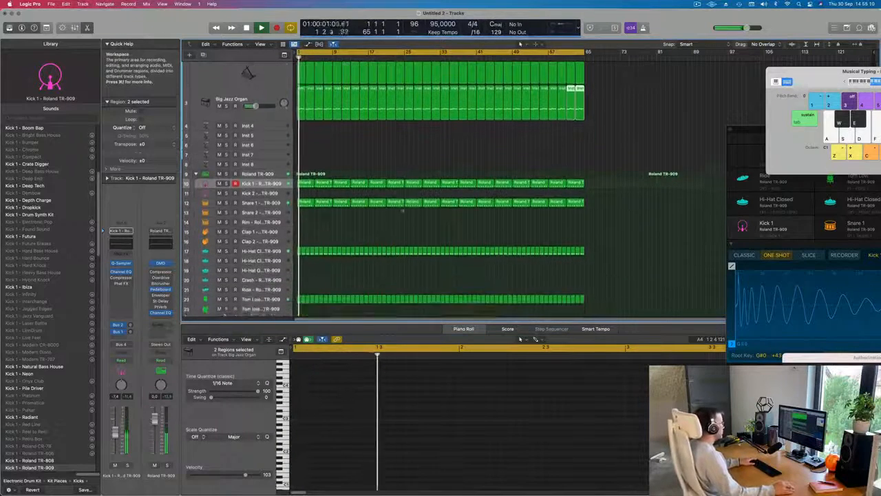
left_click(402, 211)
scroll(329, 206, "down", 3)
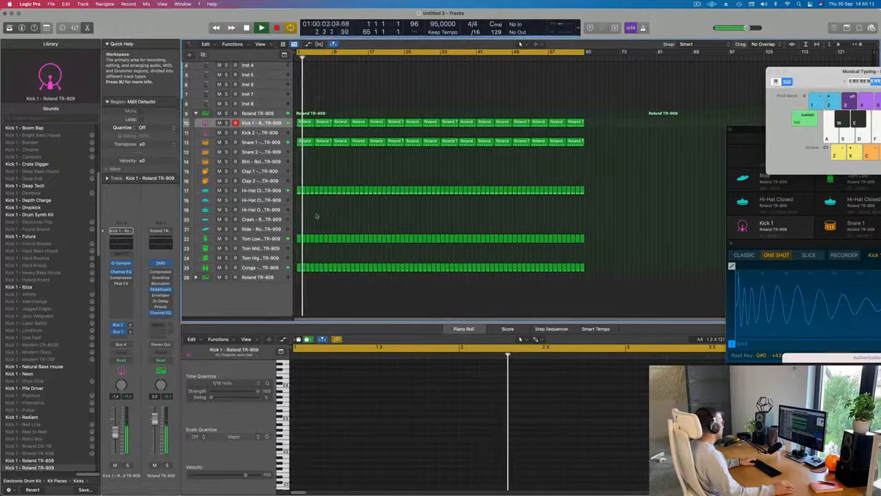
left_click(305, 142)
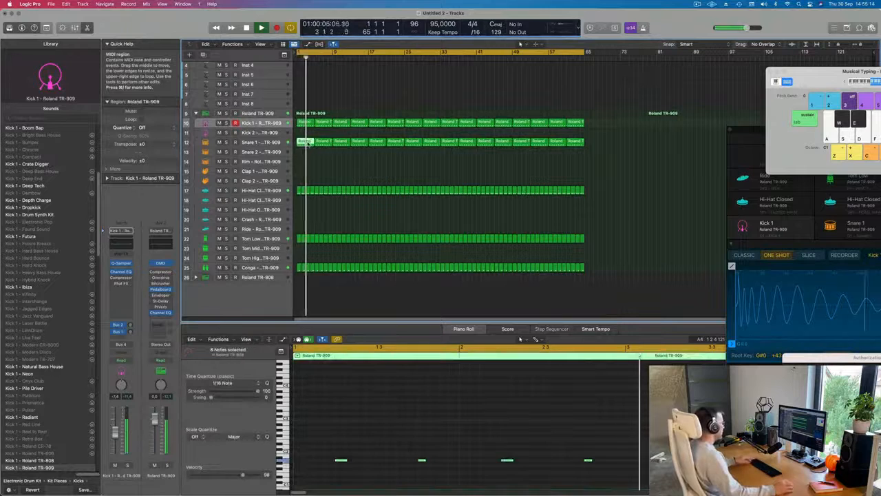
left_click_drag(307, 143, 310, 235)
key("space")
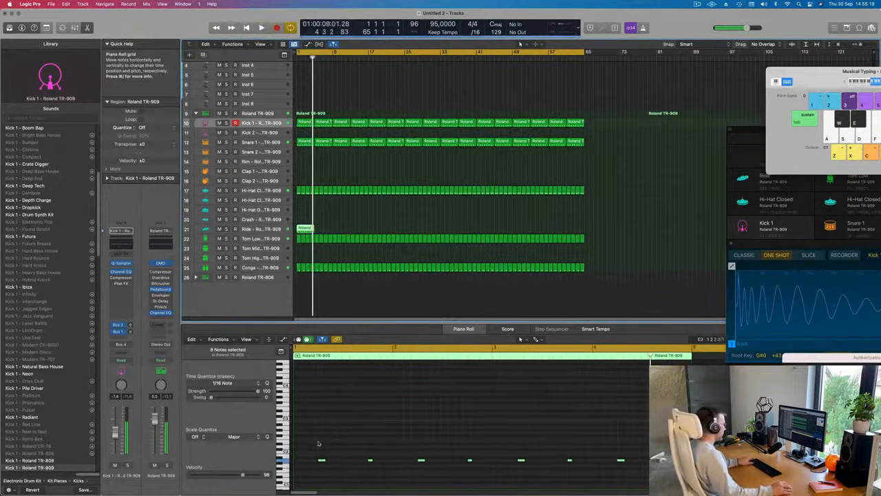
Step: Raise all eight notes of the copied ride region by one octave and select the Ride track
left_click_drag(315, 444, 730, 488)
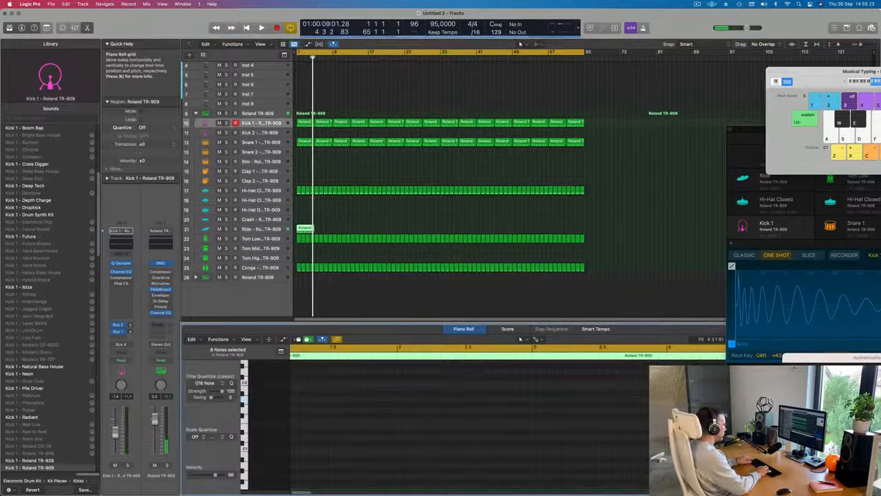
key("space")
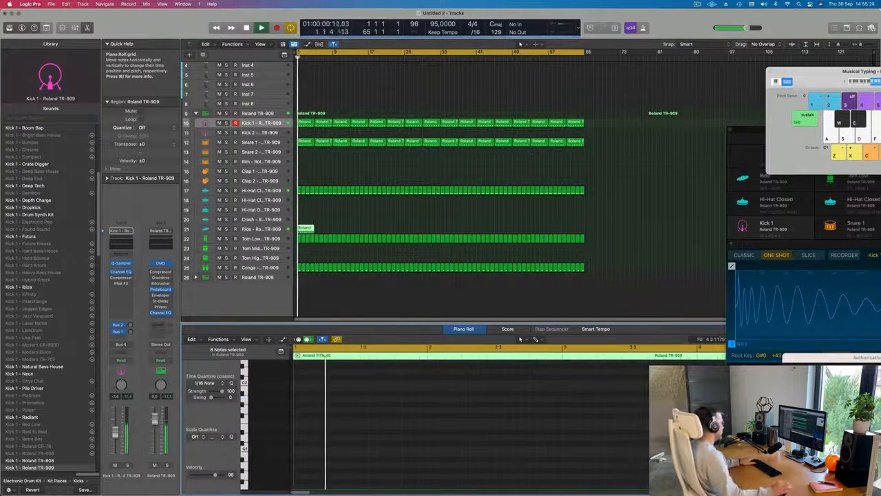
key("space")
left_click(319, 226)
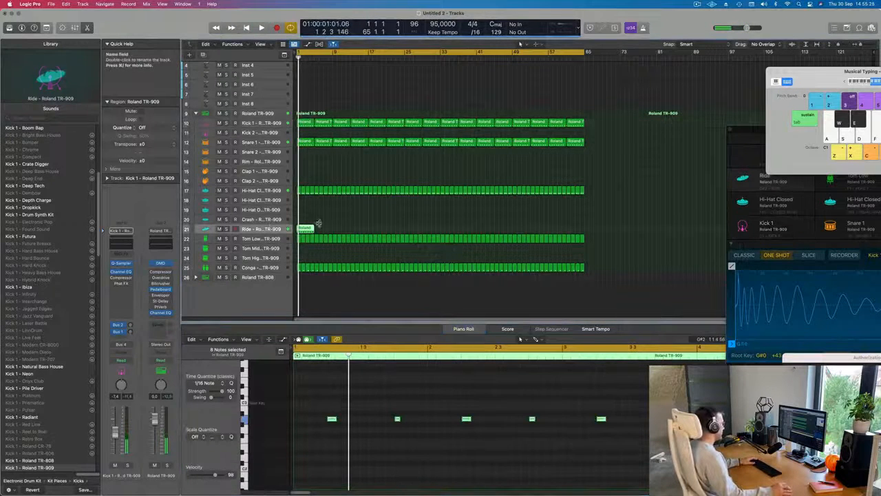
Step: Shift the ride notes earlier so the first one starts on beat 1 of bar 1, and play them back
left_click_drag(333, 423, 300, 422)
key("space")
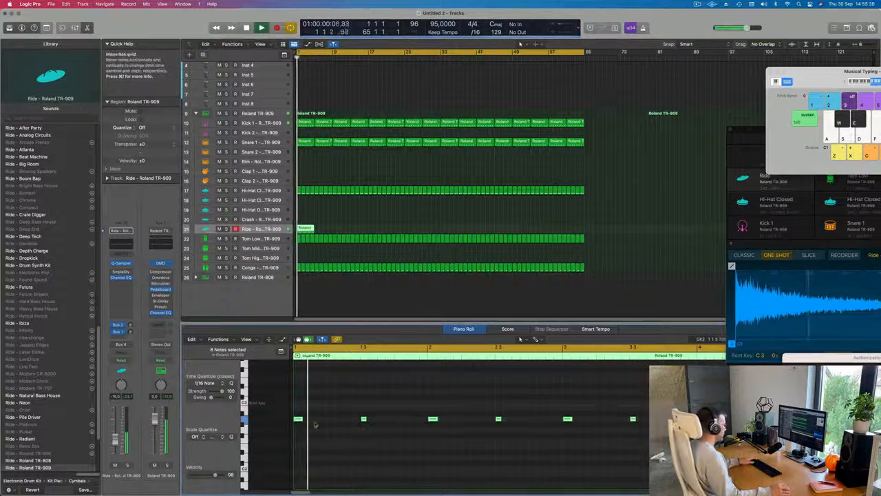
scroll(317, 421, "down", 3)
key("space")
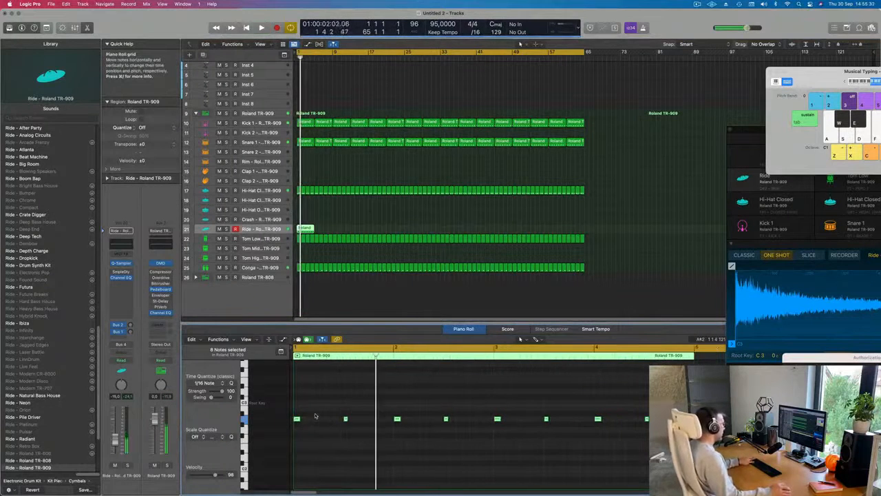
Step: Lower the Ride track's volume to -23.0 dB while replaying the beat from the beginning
key("space")
key("space")
key("space")
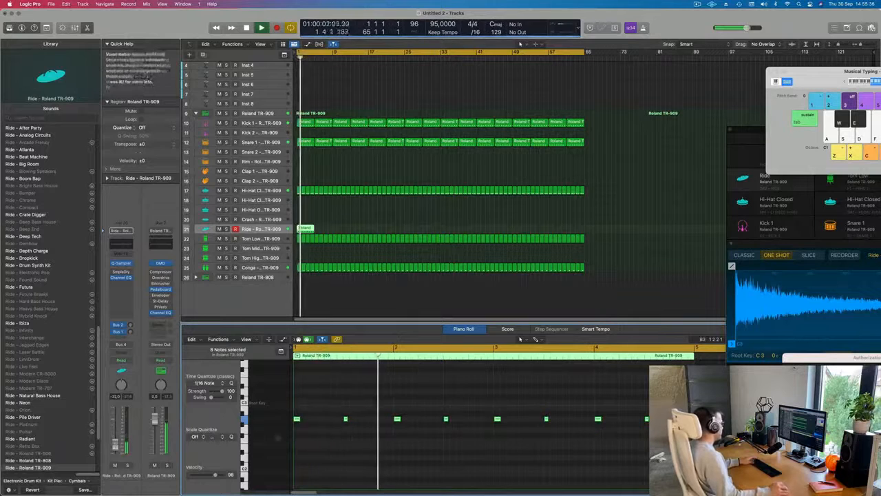
key("space")
key("space")
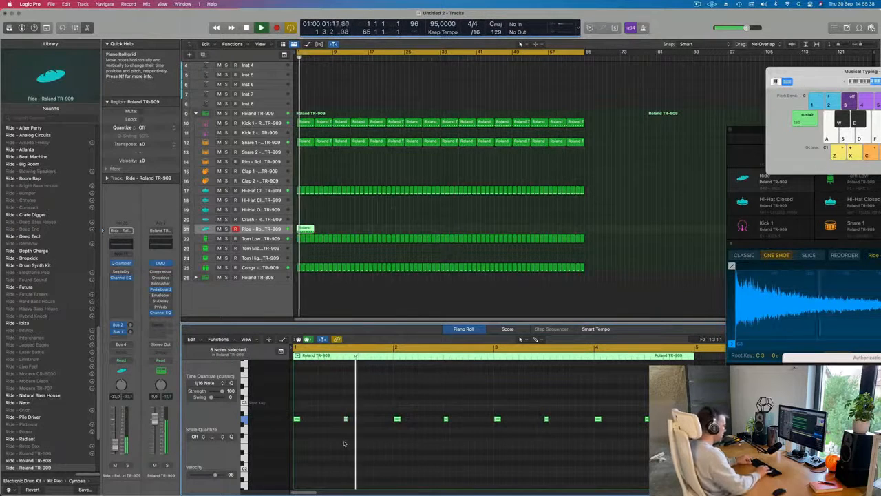
Step: Raise the selected ride notes by another octave and play the beat from the beginning
key("alt+shift+Up")
key("space")
key("space")
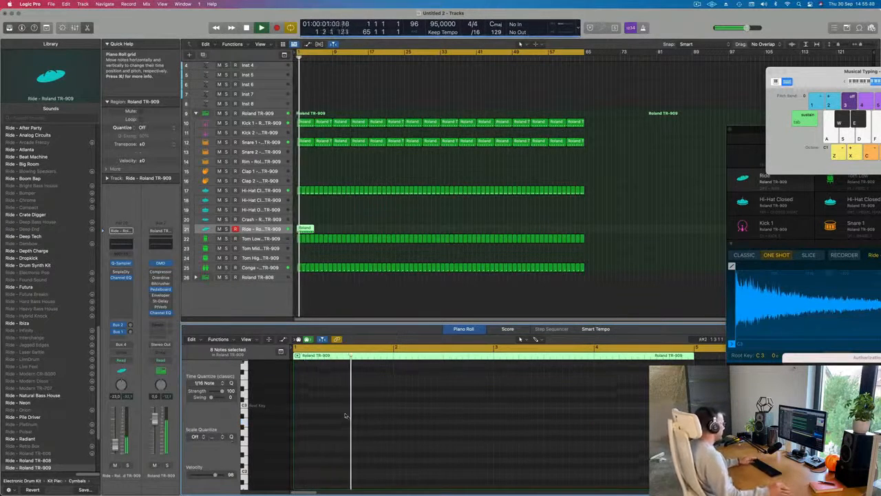
scroll(345, 415, "up", 5)
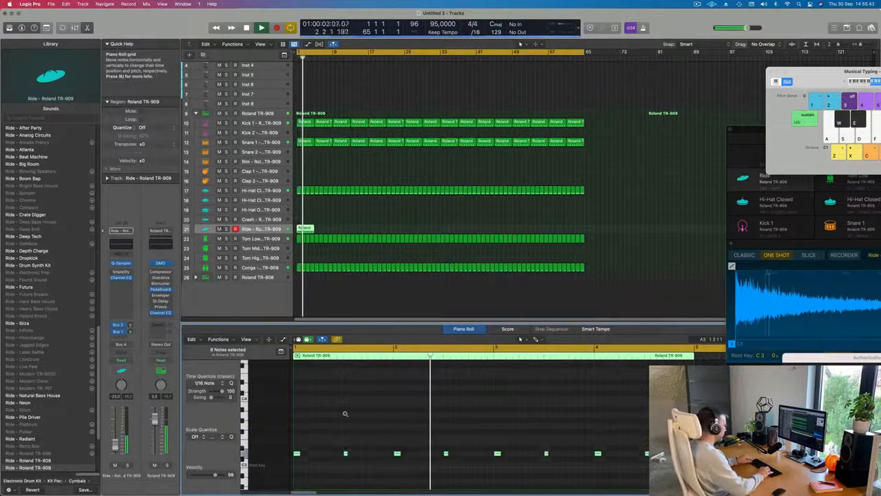
Step: Lower the selected ride notes to C3, copy all eight of them one beat later, and play the beat
key("alt+Down")
key("alt+Down")
key("alt+Down")
key("alt+Up")
key("space")
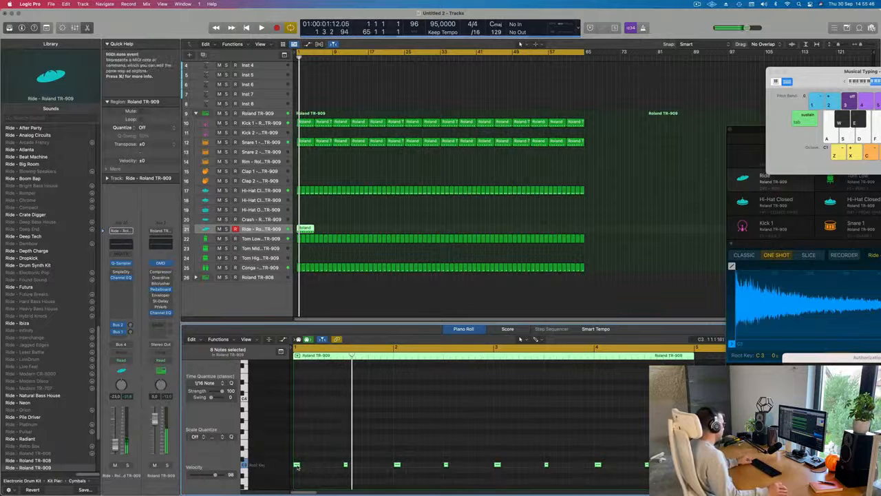
left_click_drag(299, 464, 324, 464)
key("space")
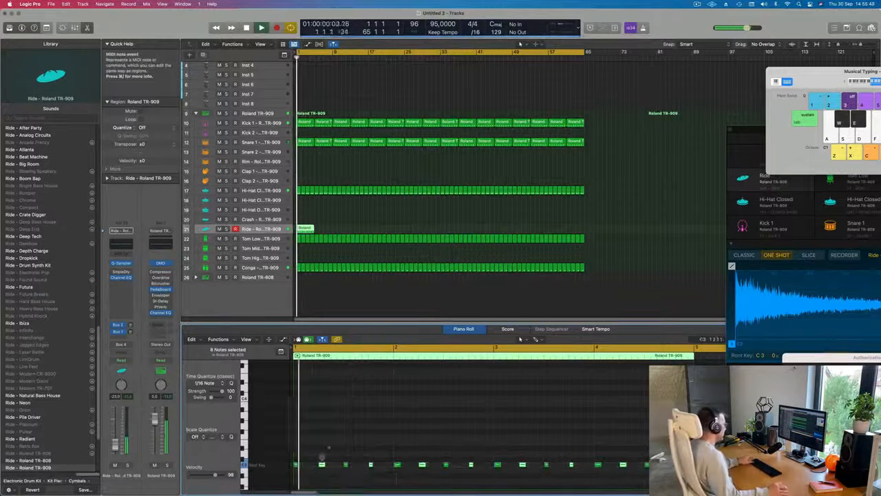
Step: Repeat the ride region through bar 64, lower the Ride track's volume to -30.0 dB, and replay from the beginning
key("super+Left")
key("super+Left")
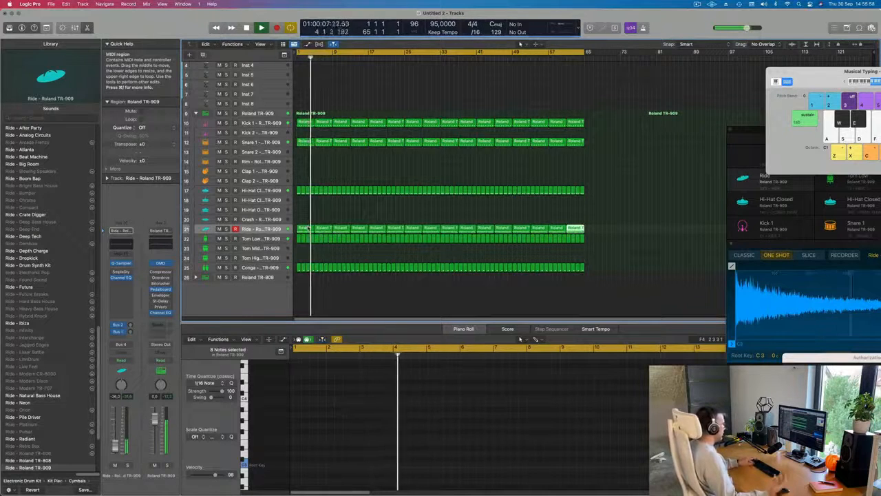
scroll(308, 228, "up", 2)
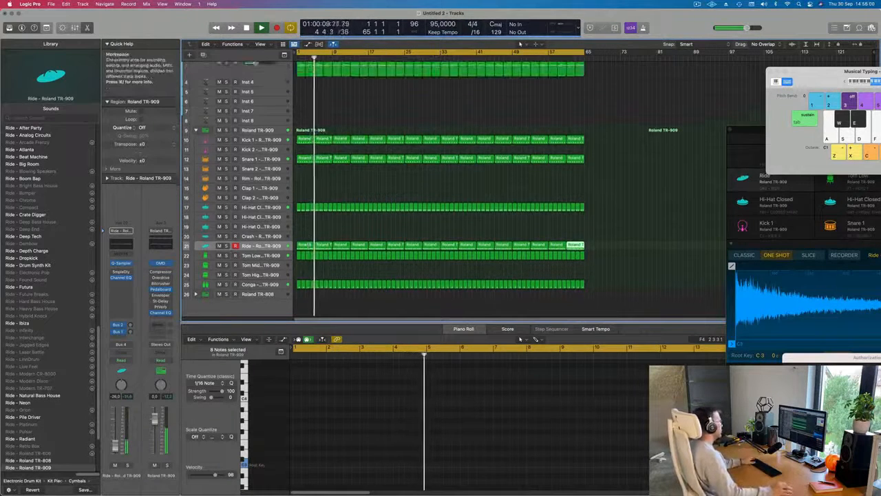
left_click(325, 231)
key("Return")
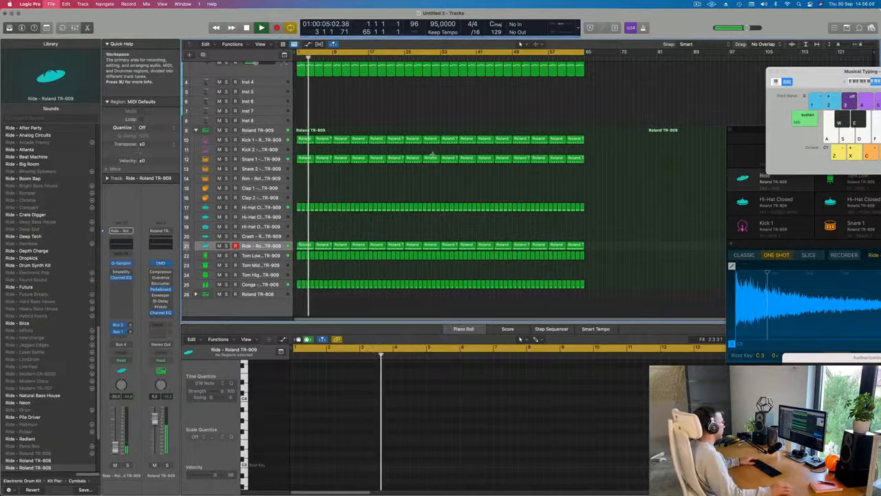
Step: Save the project as 257 in the LEMT 250-500 folder
key("super+s")
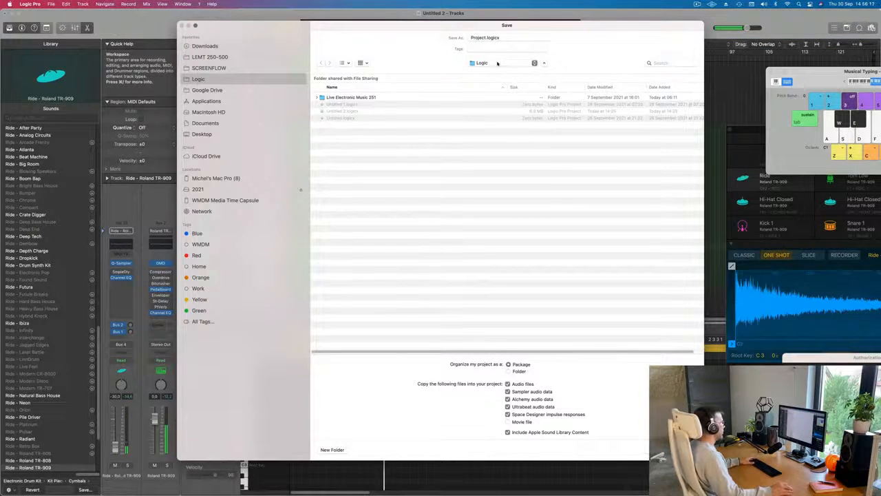
left_click(497, 63)
left_click(218, 58)
left_click(218, 58)
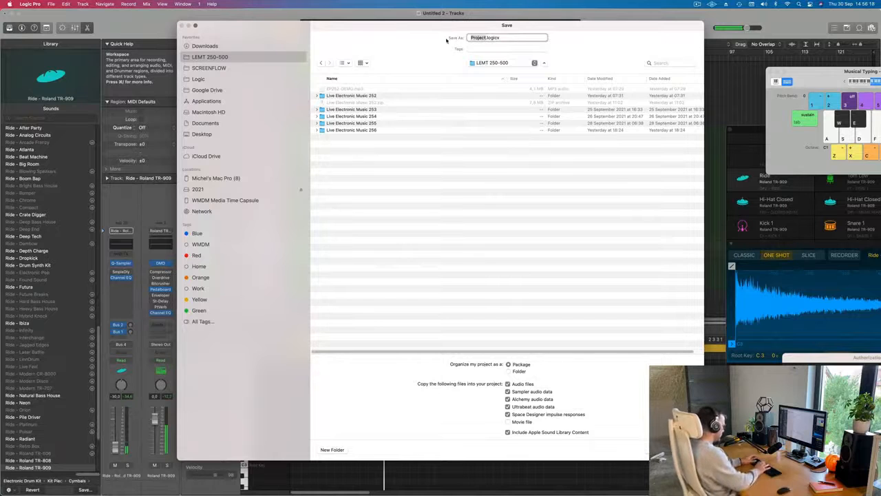
key("Return")
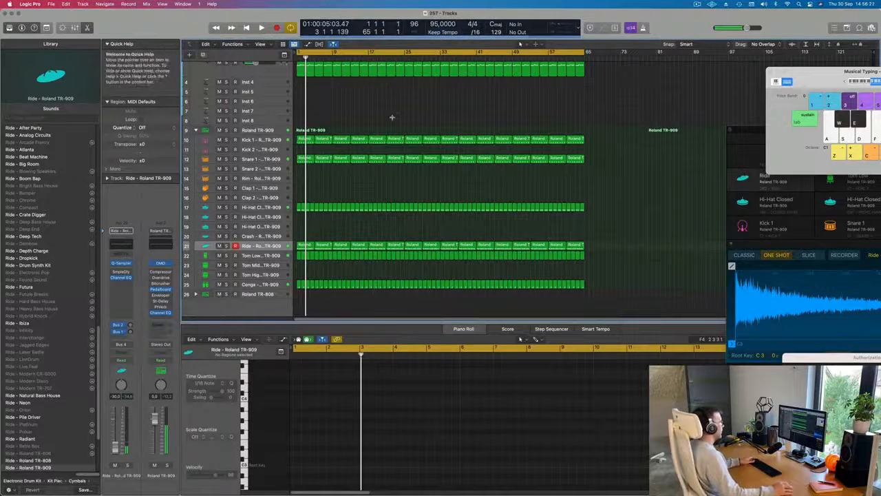
Step: Play the arrangement from the beginning and review the instrument and drum tracks
key("space")
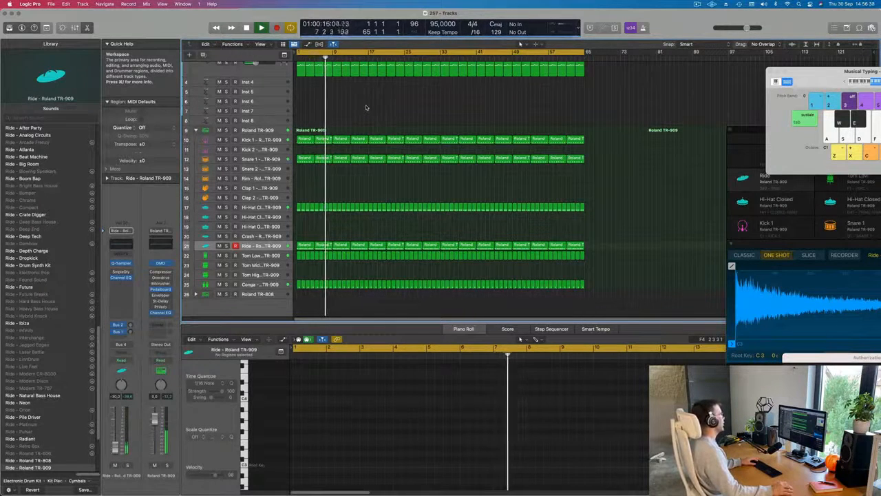
scroll(368, 107, "up", 3)
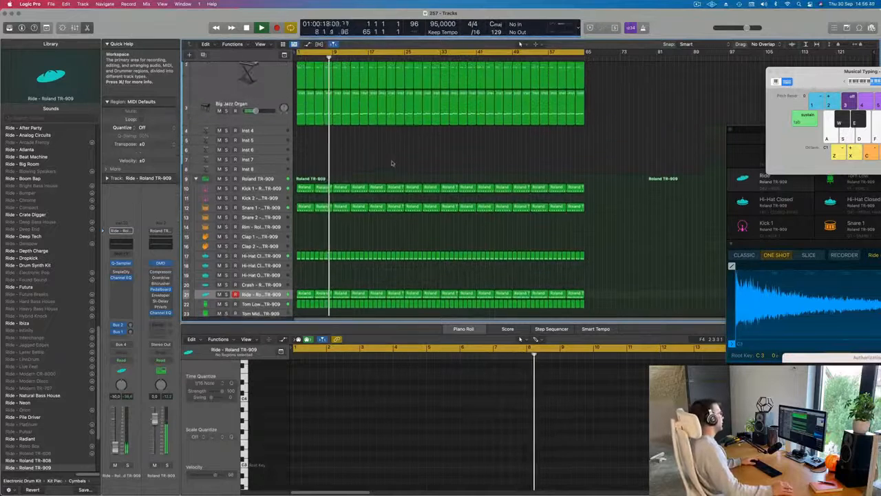
key("Return")
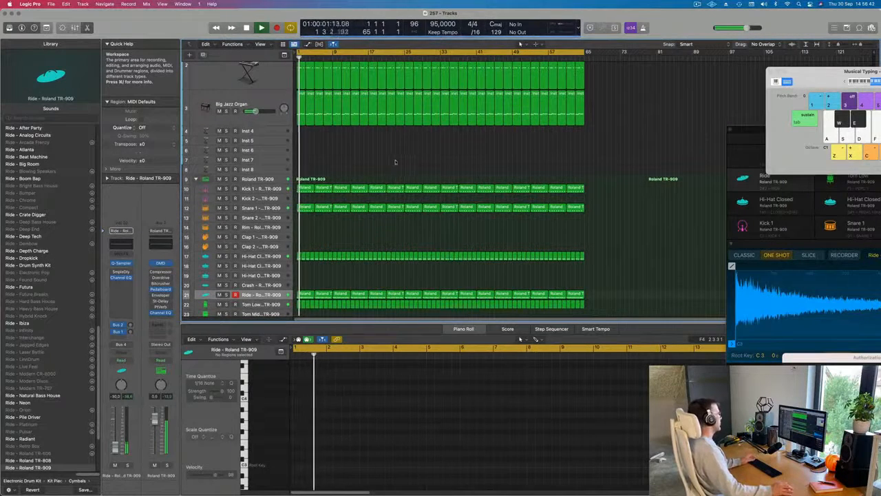
scroll(399, 161, "down", 5)
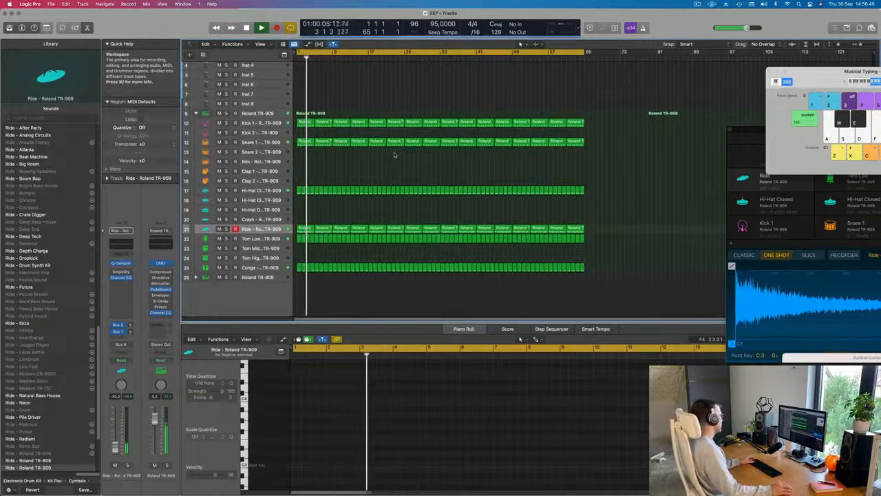
Step: Move the first Snare 1 region down to the Rim track and copy the next snare region back to bar 1
left_click(303, 142)
left_click_drag(304, 141, 303, 163)
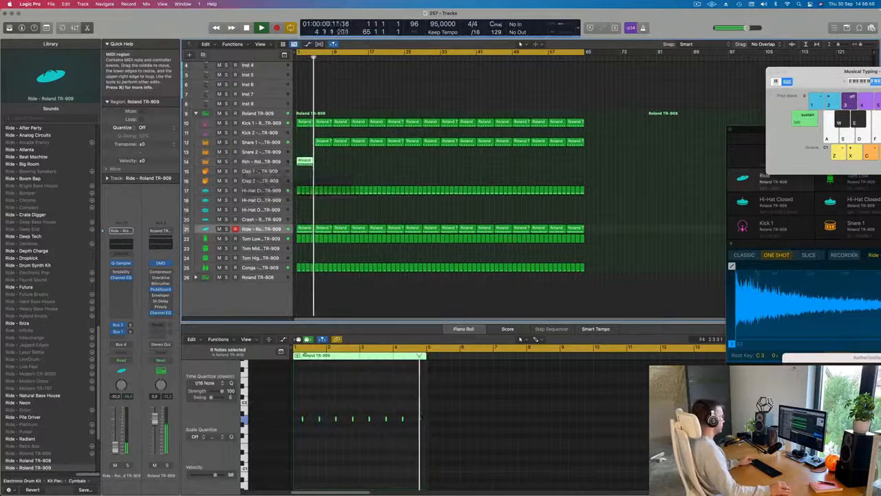
left_click(325, 141)
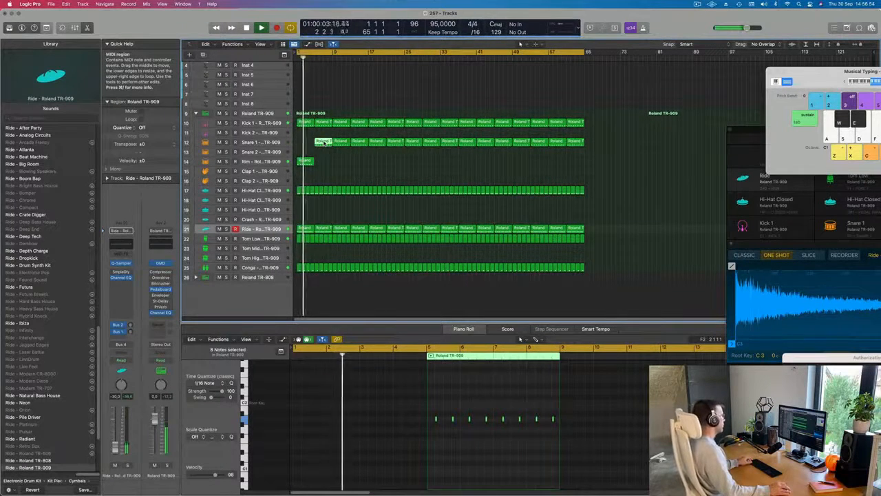
left_click_drag(324, 142, 300, 143)
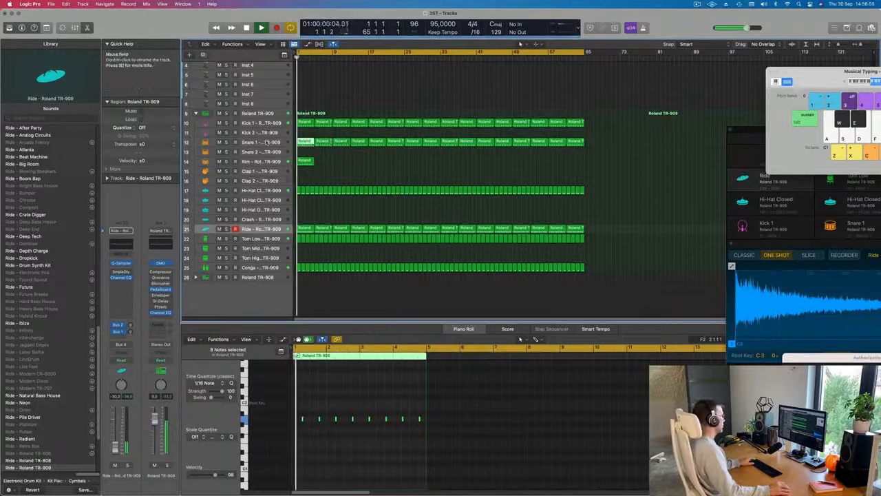
Step: Lower the volume of the Snare 1 track during playback
left_click(260, 142)
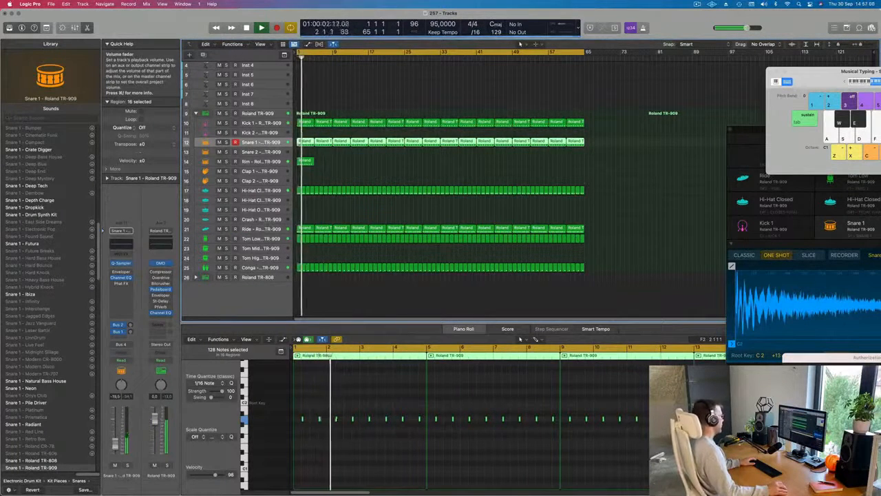
left_click_drag(115, 444, 115, 446)
scroll(407, 475, "left", 2)
left_click(429, 459)
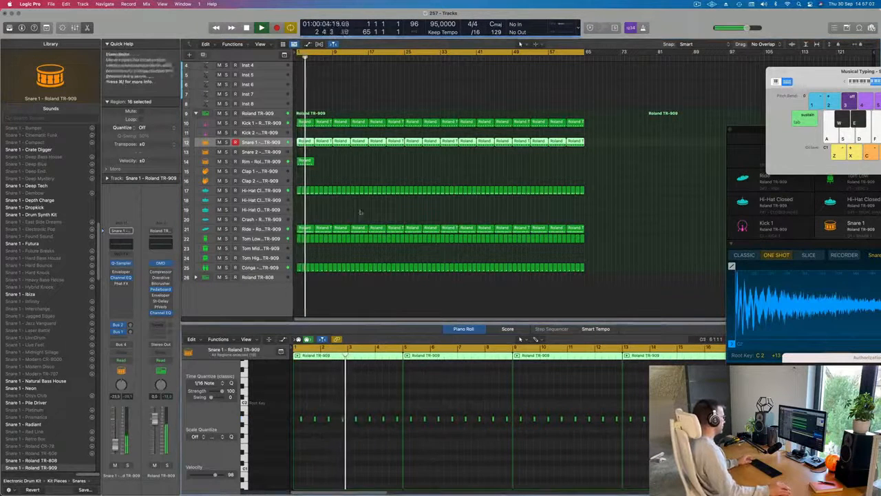
Step: Delete the two Snare 1 regions covering bars 1 to 8
left_click(305, 160)
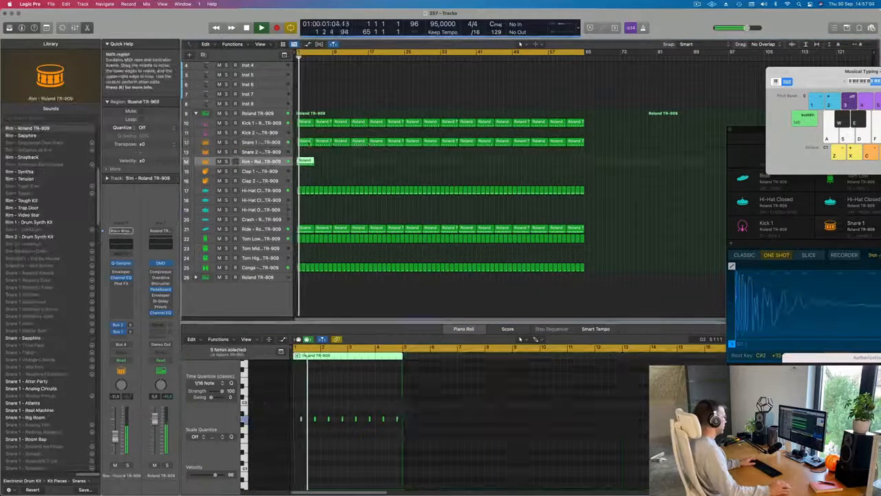
left_click(309, 143)
key("Delete")
left_click(321, 142)
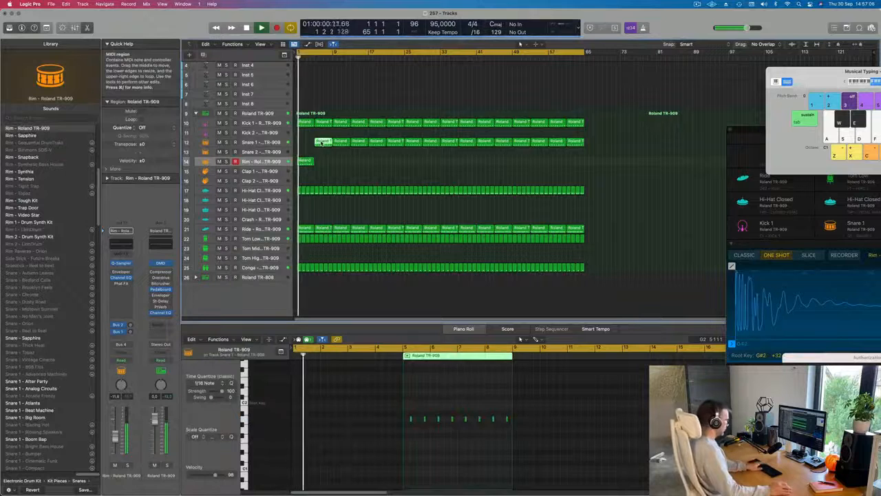
key("Delete")
Step: Raise the rim region's notes by one octave and repeat the region across bars 5 to 8
left_click(305, 162)
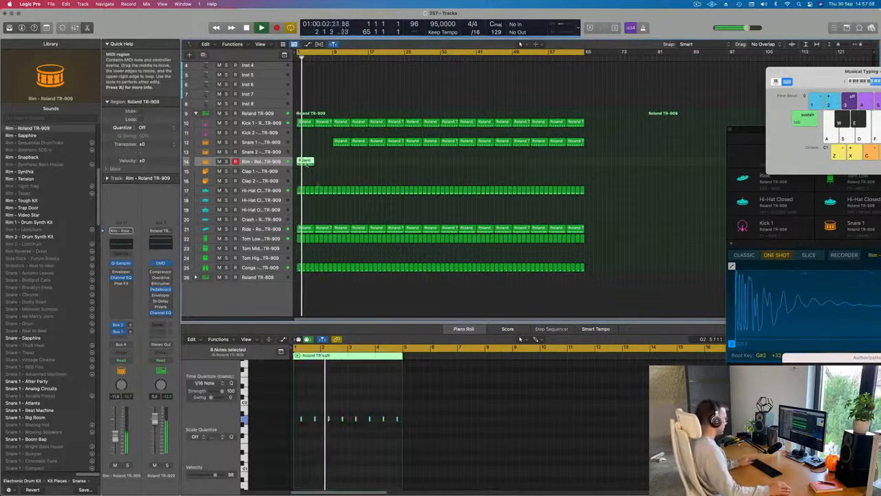
left_click(348, 438)
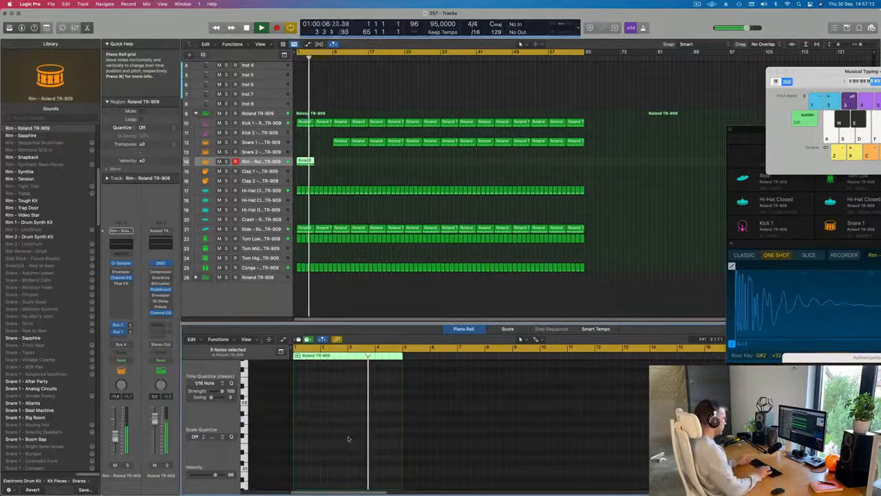
left_click_drag(334, 165, 286, 165)
key("super+r")
key("super+r")
Step: Delete the Snare 1 regions in bars 9 to 16 and fill those bars with repeated rim regions
left_click(359, 144)
key("Delete")
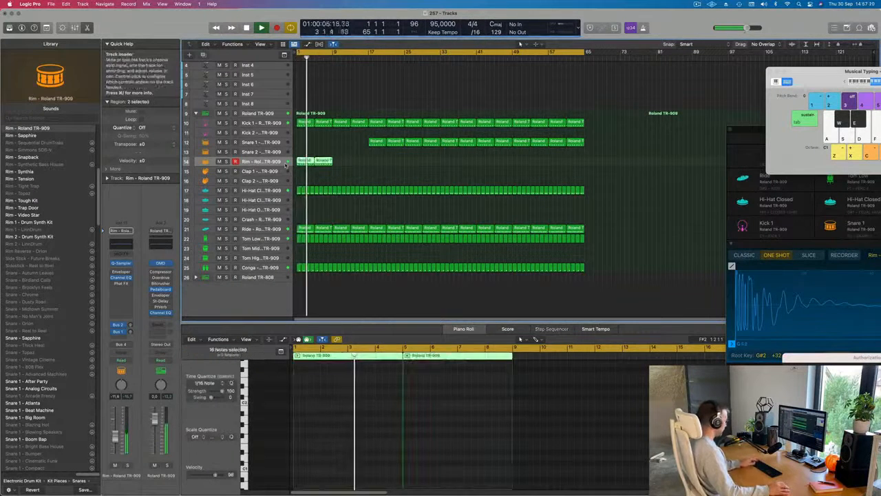
key("super+r")
key("Return")
left_click_drag(378, 167, 299, 163)
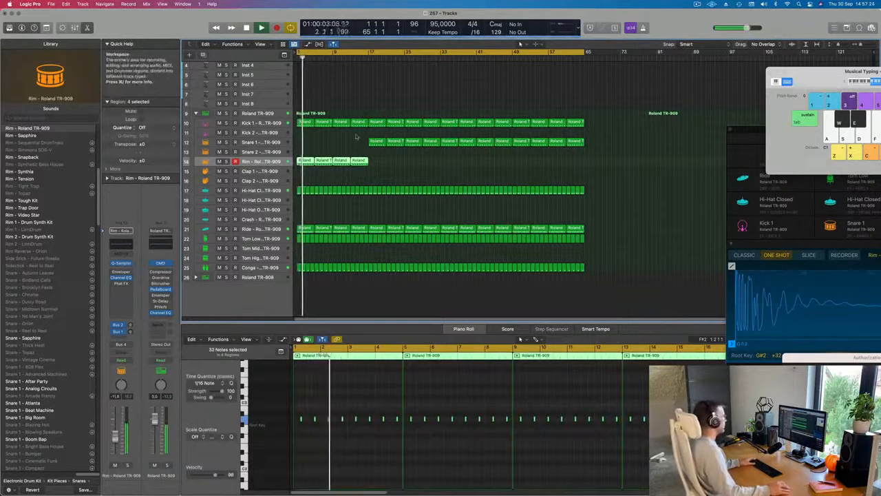
Step: Increase the height of the Inst 4 track and load a stereo Vintage Electric Piano on it
scroll(324, 172, "up", 4)
scroll(324, 165, "up", 3)
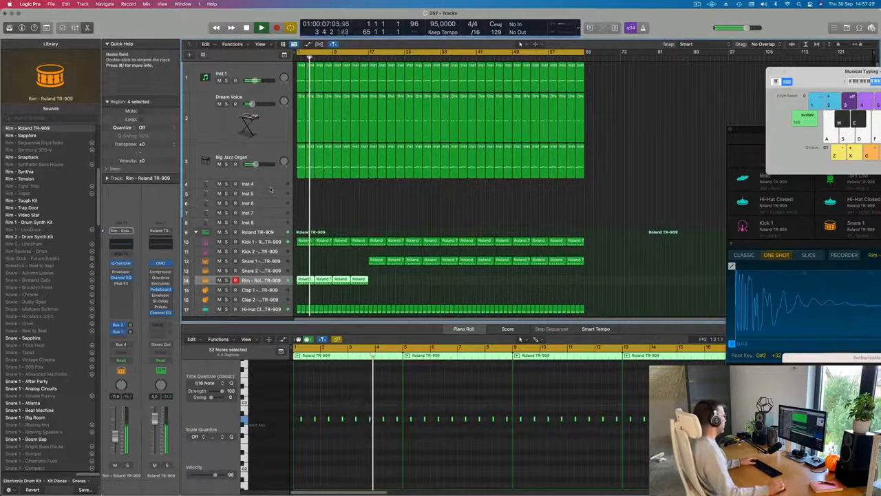
left_click(259, 185)
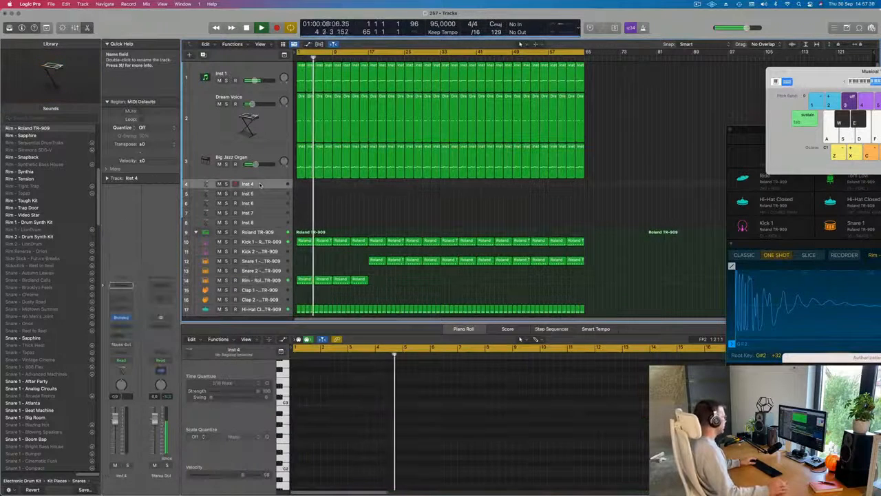
left_click_drag(263, 189, 263, 216)
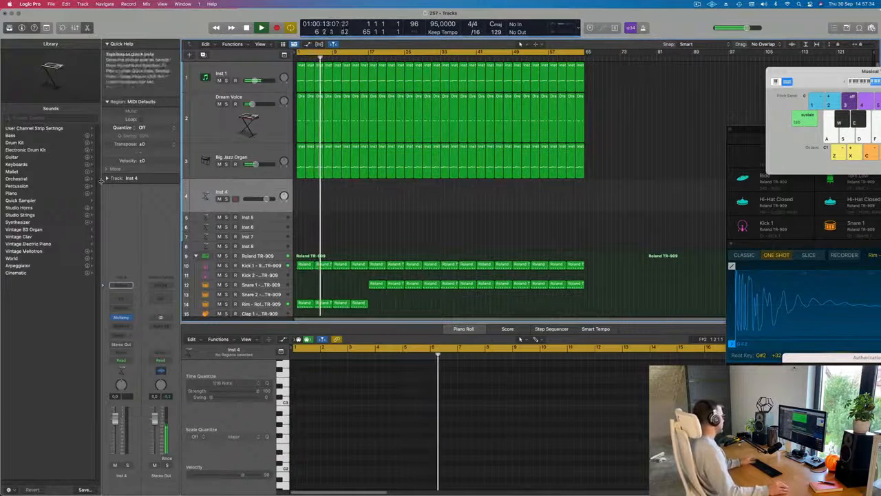
left_click(129, 318)
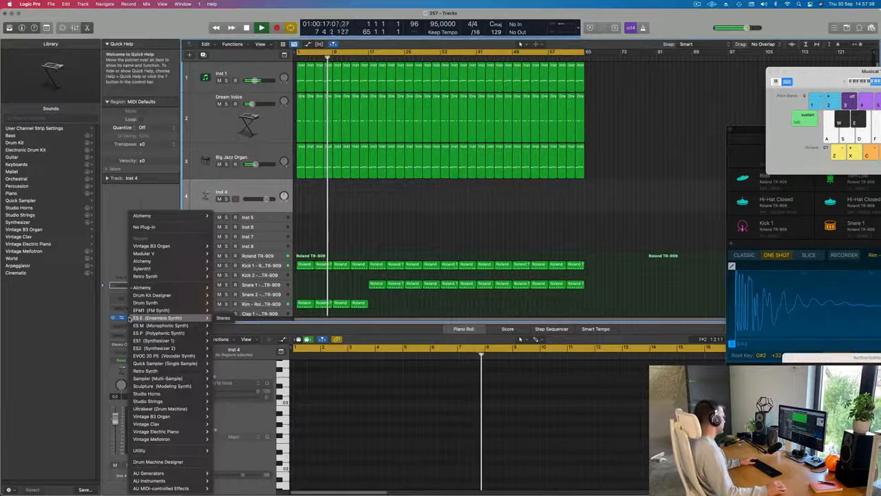
mouse_move(141, 424)
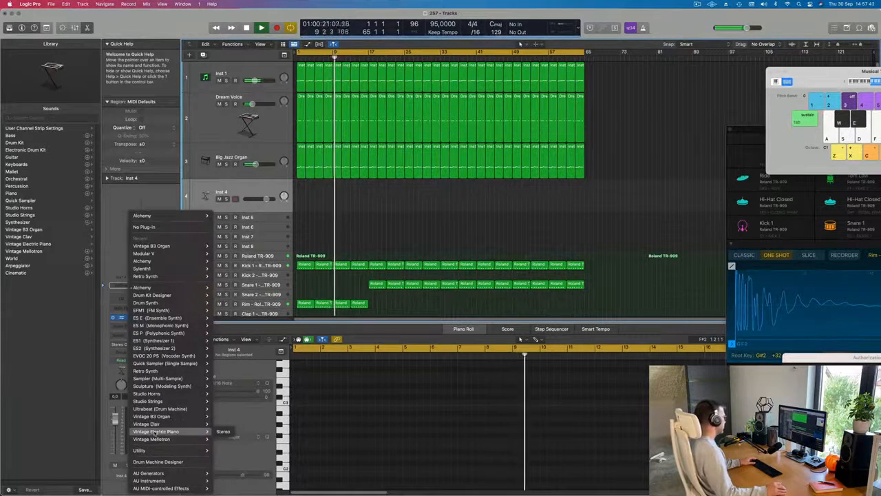
left_click(224, 431)
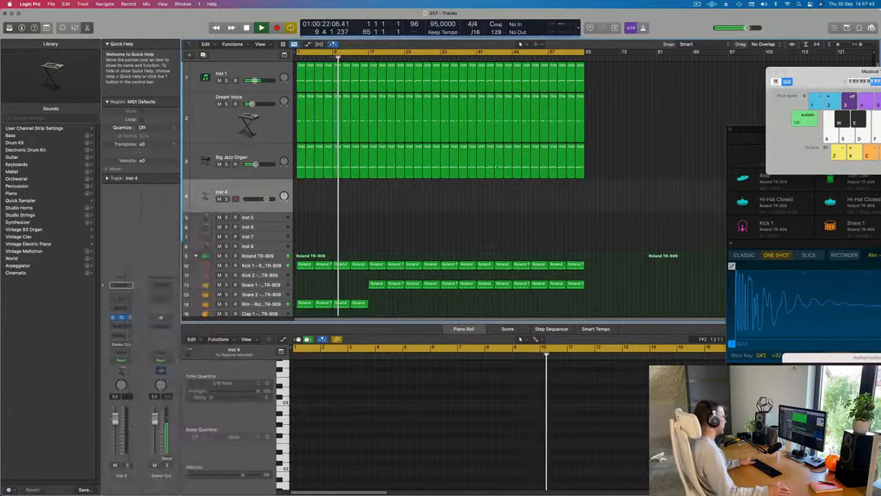
Step: Lower the electric piano track's volume and load the Bright Mk II preset
left_click_drag(426, 106, 544, 81)
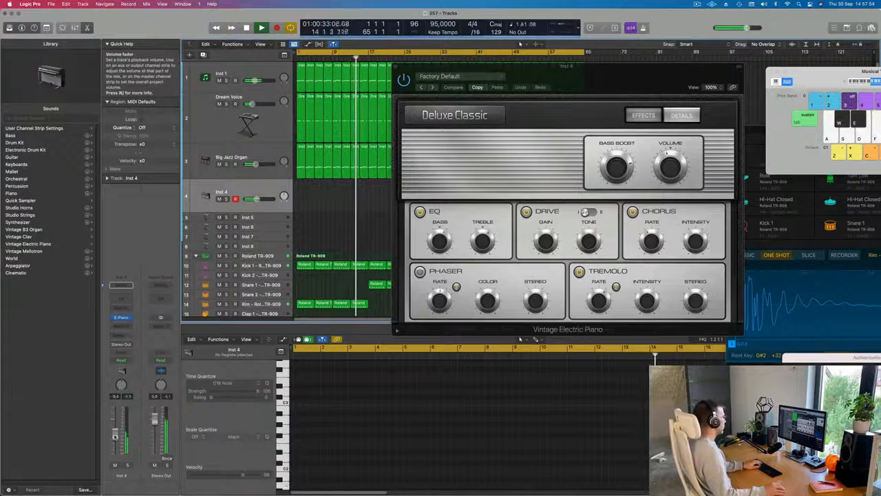
left_click_drag(563, 70, 595, 80)
left_click(411, 85)
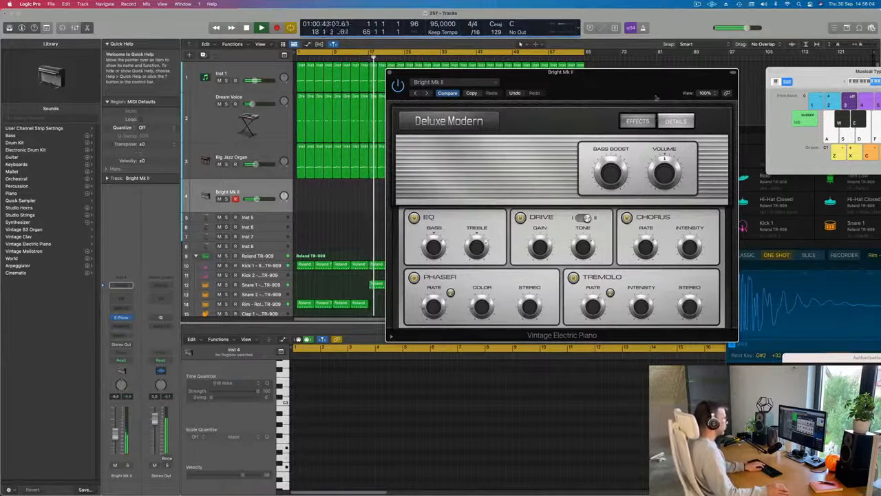
Step: Rearrange the Vintage Electric Piano and Musical Typing windows to uncover the track headers
left_click_drag(656, 97, 512, 99)
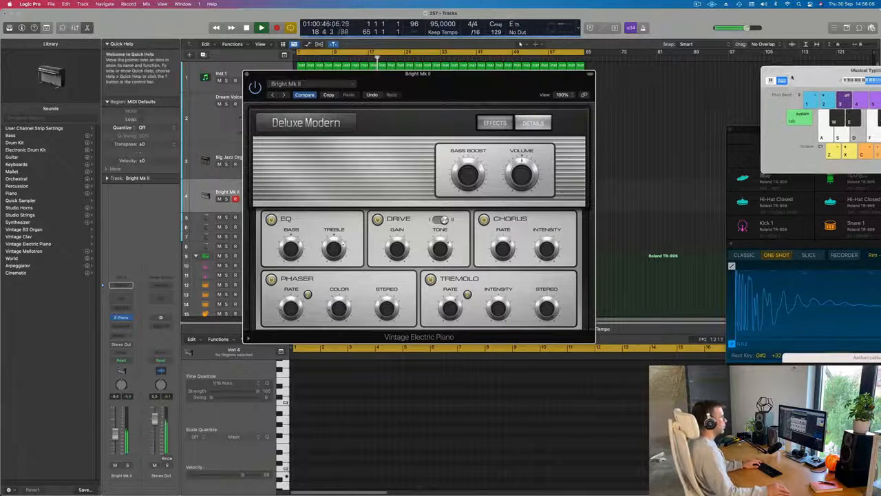
left_click_drag(826, 71, 617, 63)
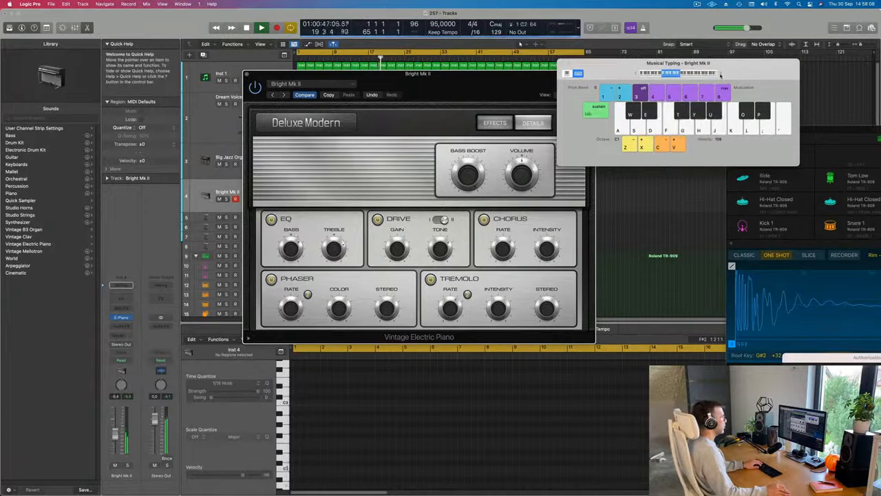
left_click(721, 75)
left_click_drag(725, 73, 736, 72)
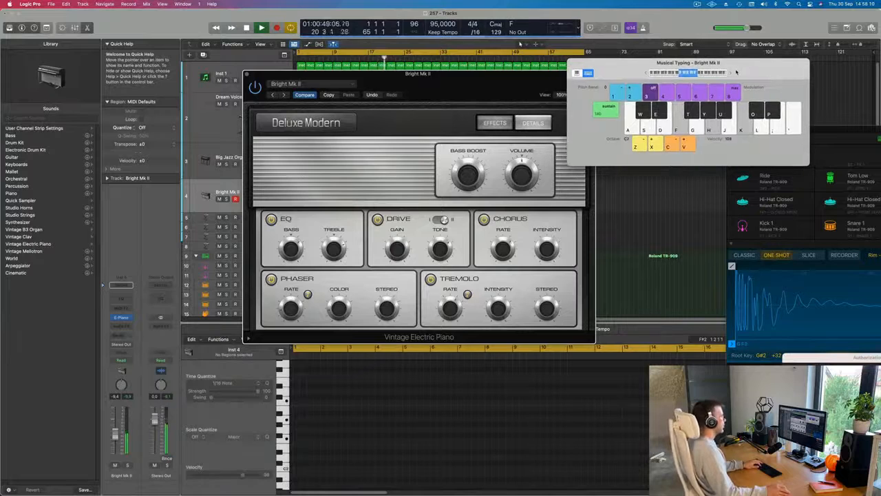
left_click_drag(451, 81, 655, 60)
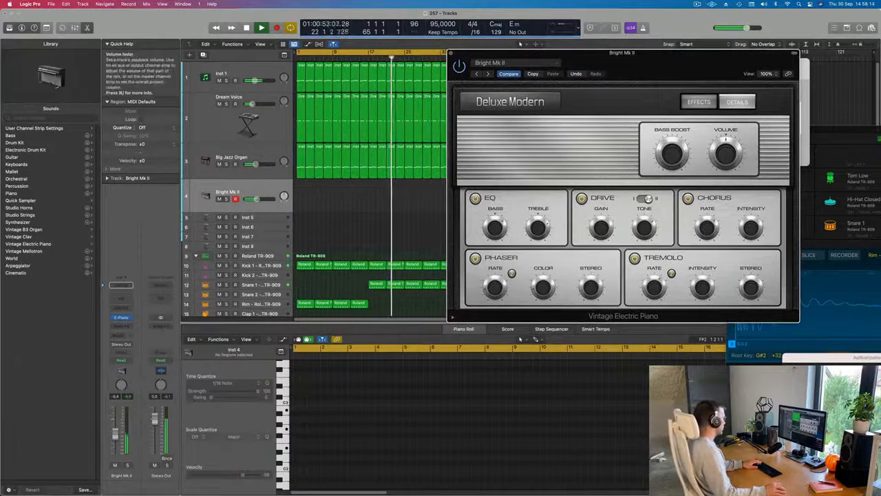
Step: Move the instrument window aside and record a four-bar electric piano part of held two-note chords starting at bar 33
left_click_drag(667, 66, 563, 86)
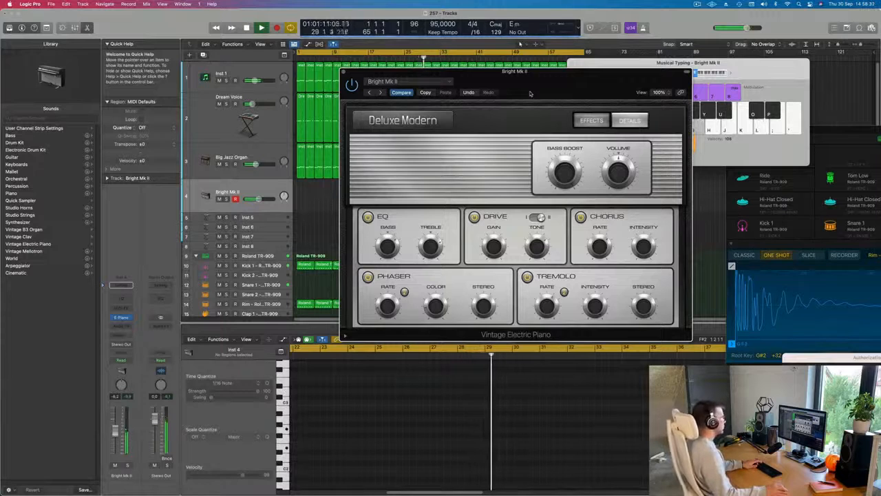
left_click_drag(530, 93, 662, 112)
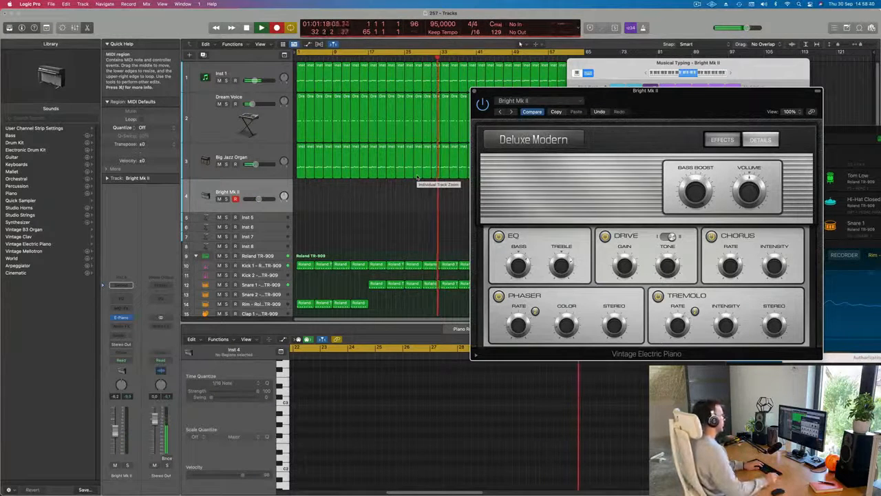
key("j")
key("l")
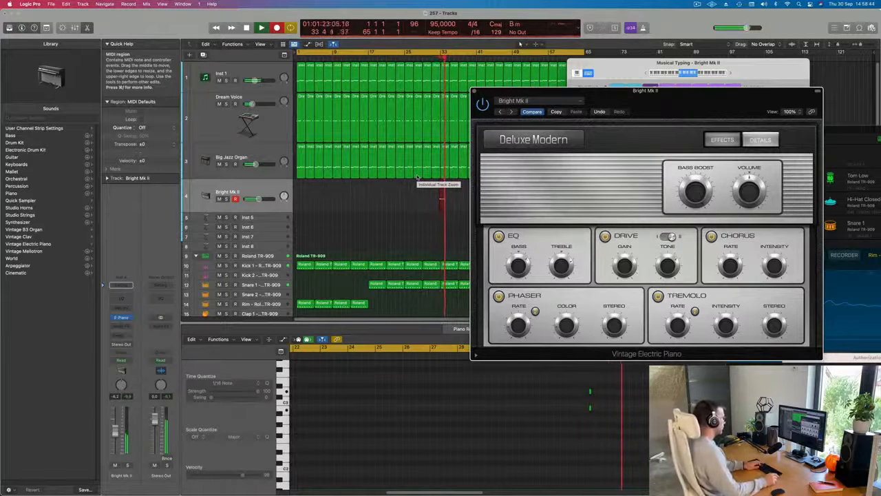
key("g")
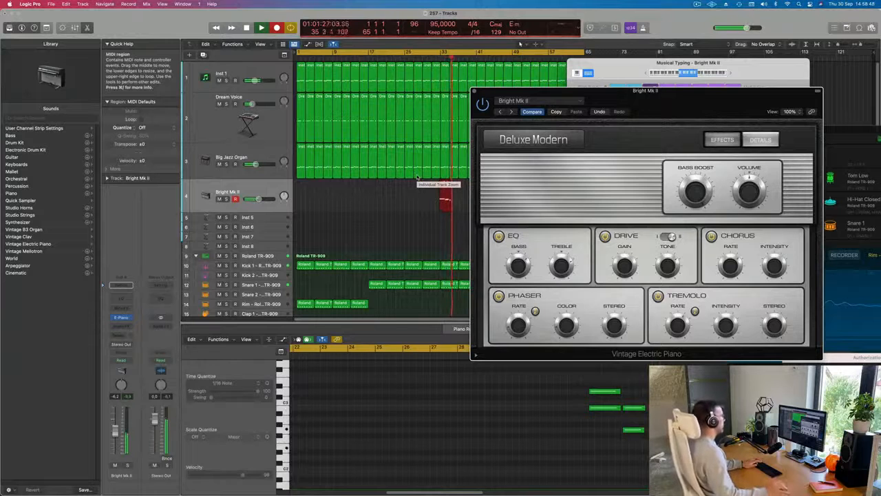
left_click_drag(649, 94, 788, 70)
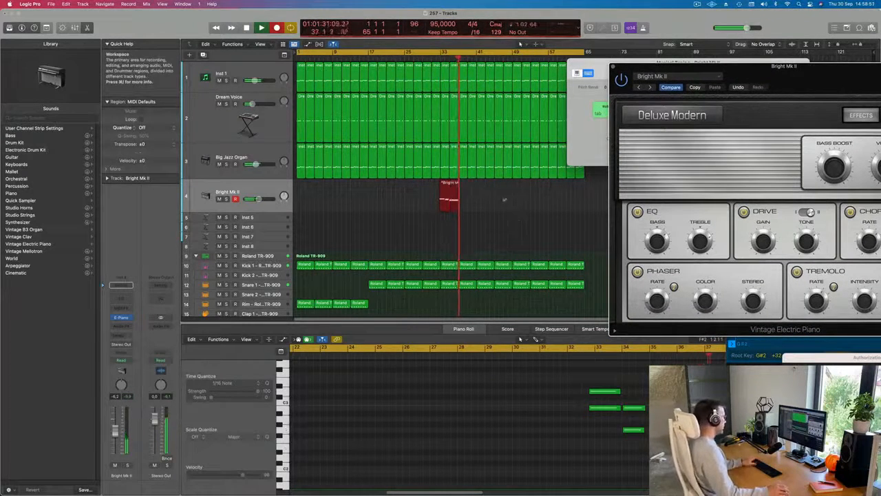
key("space")
Step: Split off and delete the empty bar before bar 33 in the recorded electric piano region, and move the remainder to bar 1
key("b")
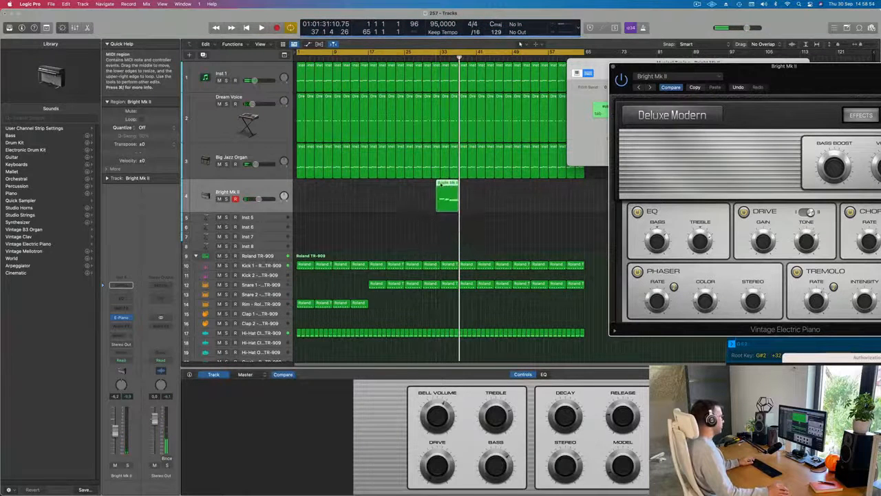
left_click_drag(442, 185, 438, 182)
key("Delete")
left_click(496, 171)
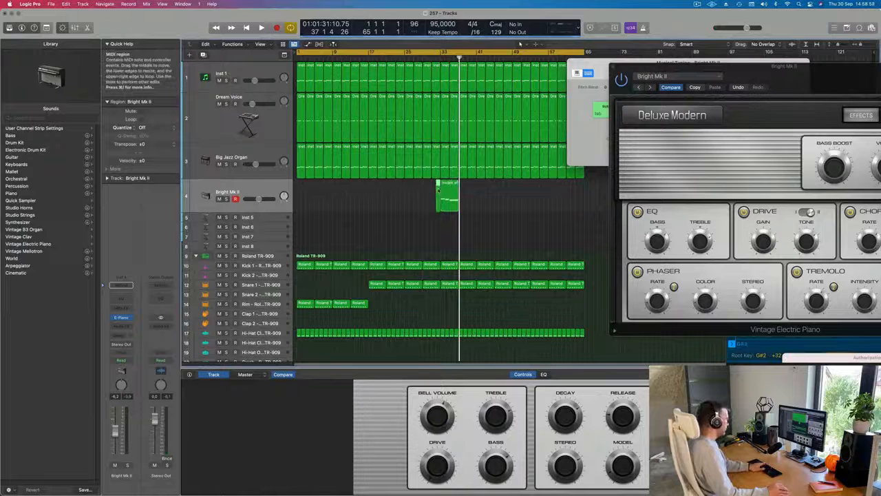
key("Delete")
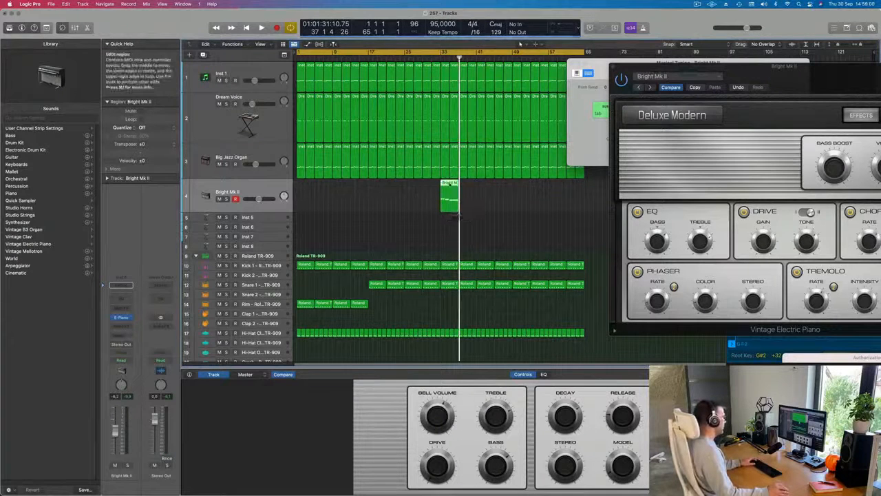
left_click_drag(387, 190, 304, 190)
key("space")
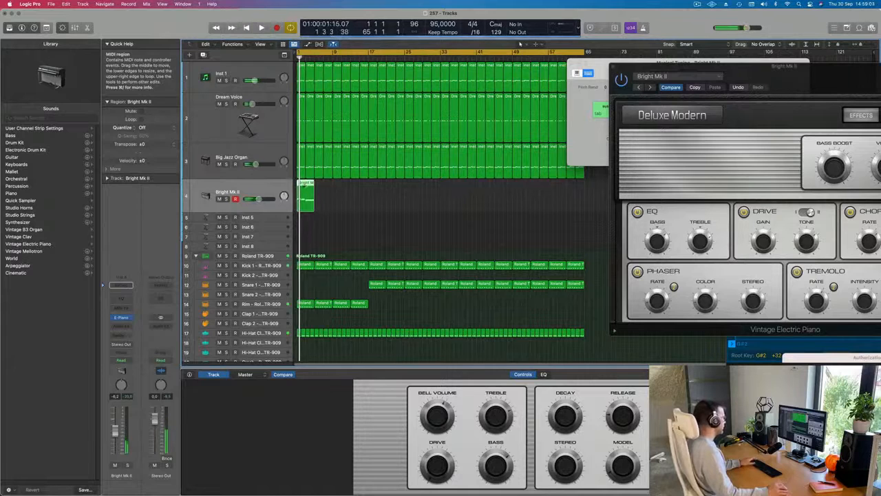
Step: Lengthen the two notes in bar 2 of the electric piano region to one full bar
key("p")
key("space")
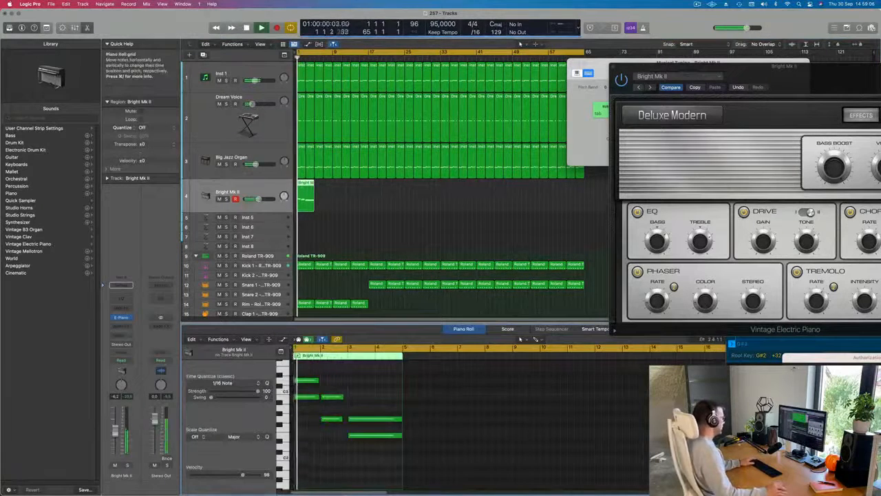
key("super+a")
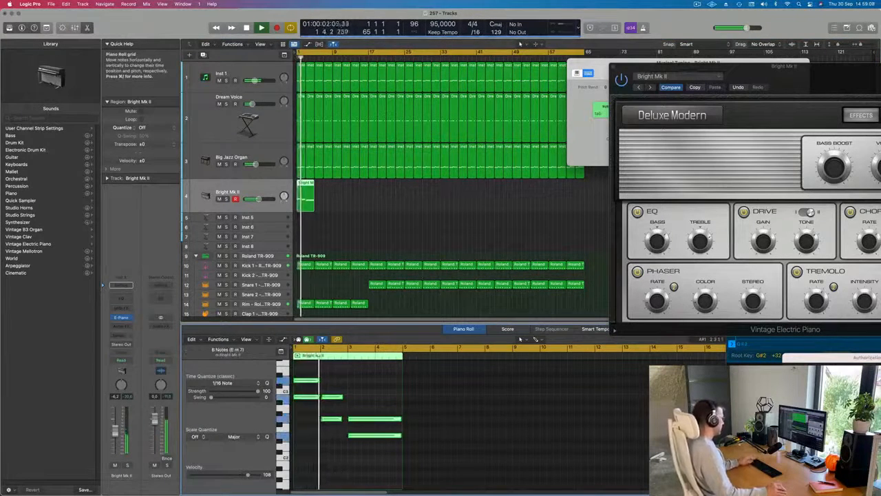
scroll(343, 470, "up", 5)
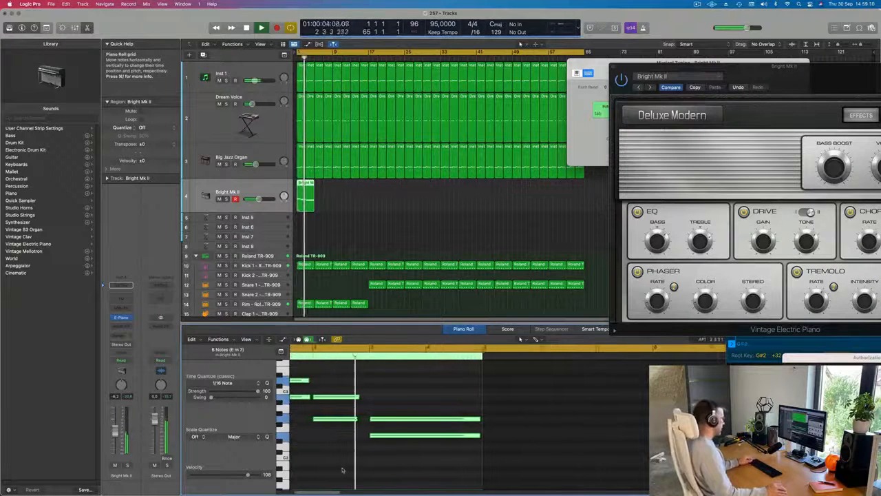
scroll(342, 470, "down", 2)
left_click_drag(389, 393, 367, 443)
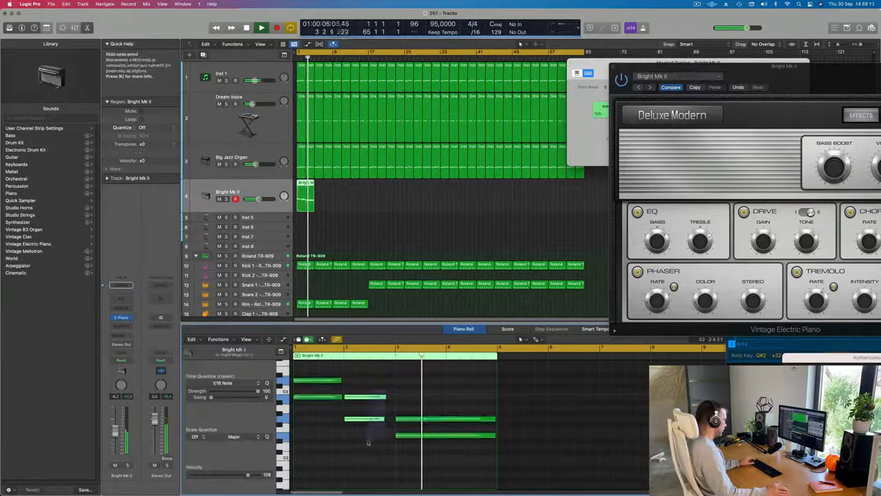
left_click_drag(388, 398, 393, 400)
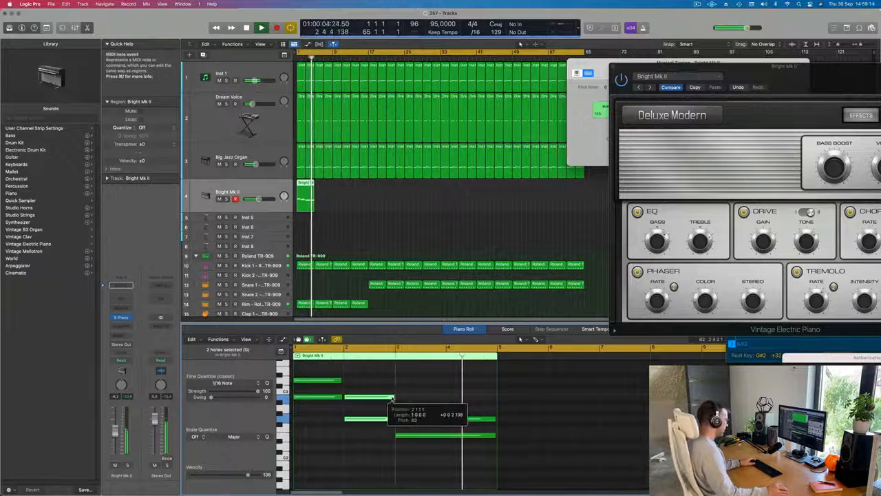
Step: Repeat the four-bar electric piano region to fill the track through bar 64
left_click(305, 198)
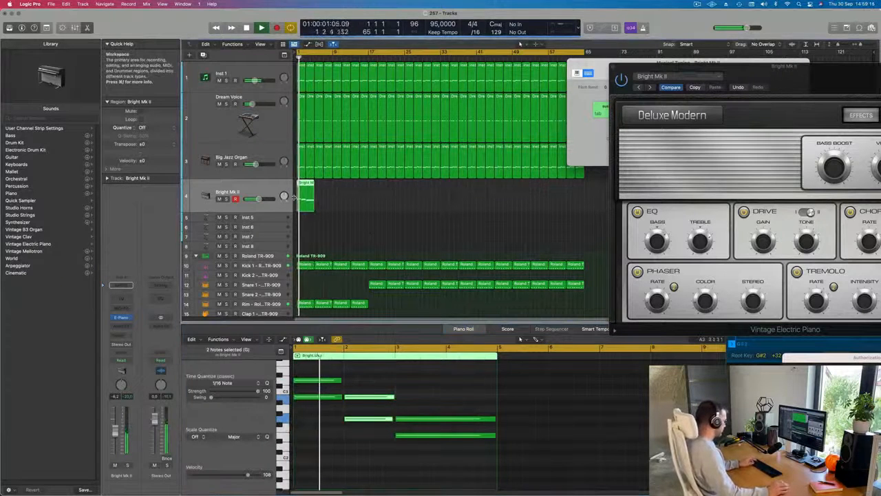
key("super+r")
key("super+r")
key("super+r")
key("super+r")
key("super+r")
key("super+r")
key("super+r")
key("super+r")
key("super+r")
key("super+r")
key("super+r")
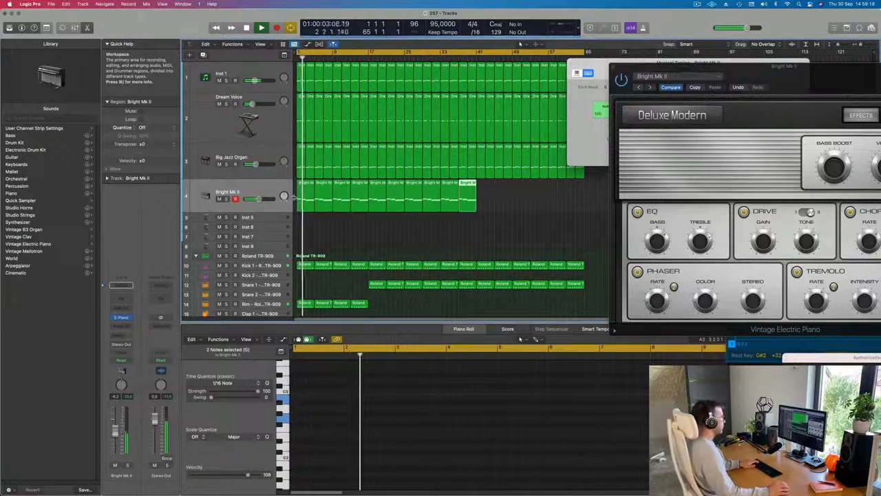
key("super+r")
key("super+r")
key("super+r")
key("super+r")
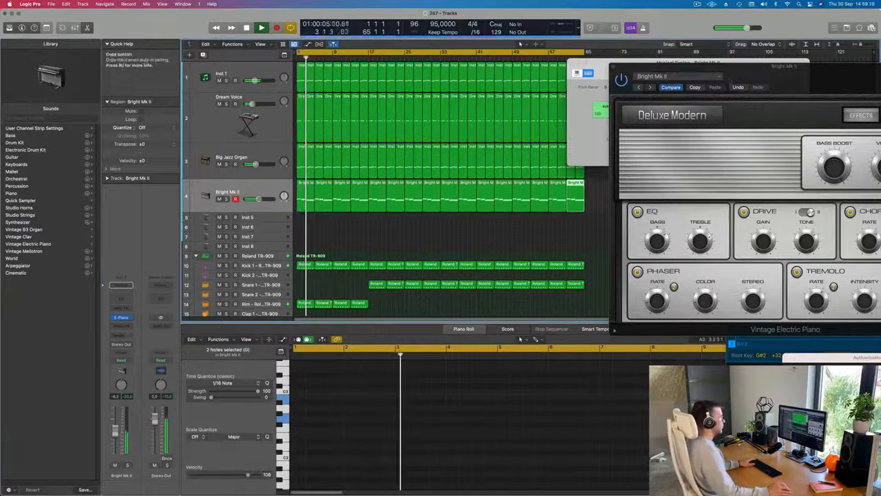
Step: Go through the Bright Suitcase preset to Classic Electric Piano and lower the electric piano track's volume to -12.6 dB
left_click_drag(759, 82, 541, 109)
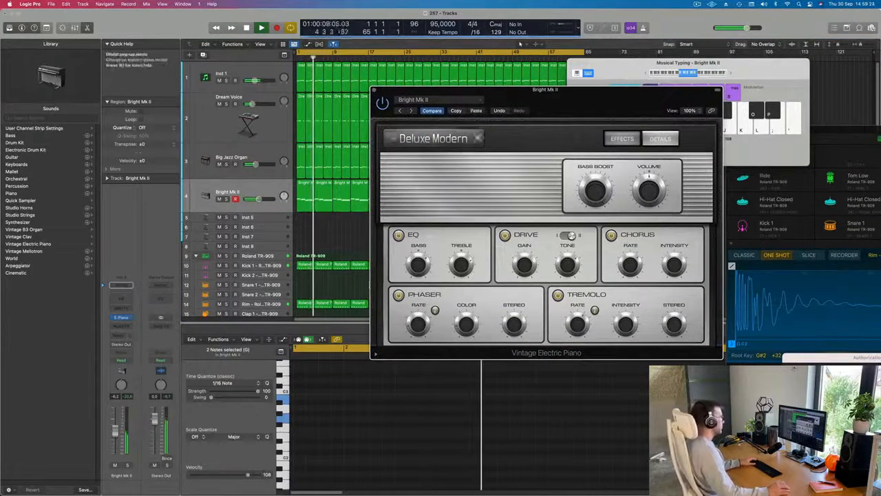
left_click(411, 111)
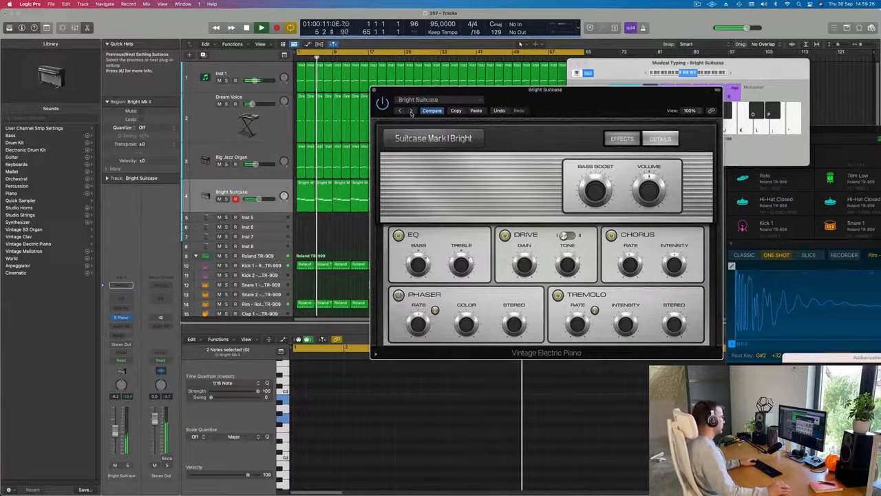
key("Return")
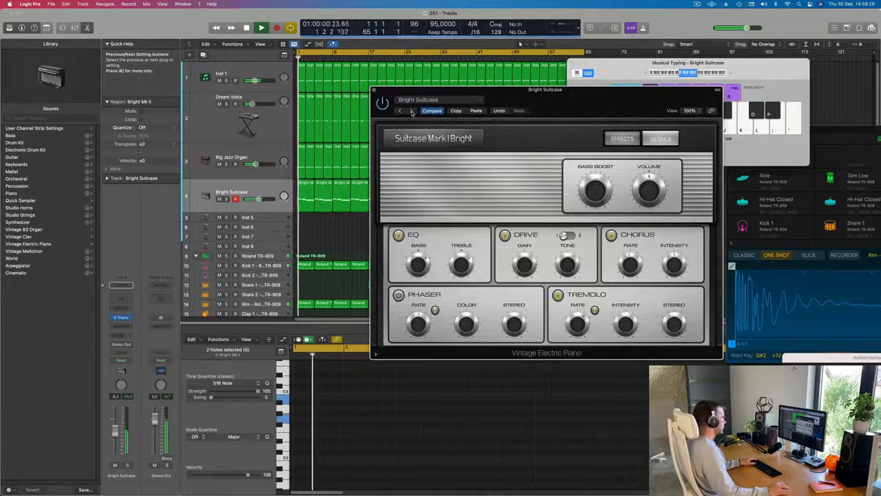
left_click(411, 111)
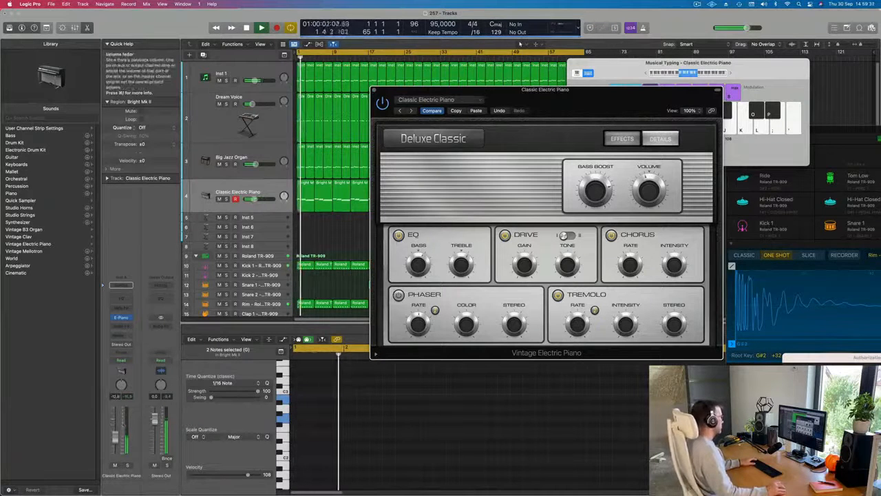
Step: Add a Bus 7 send to the electric piano track and load a stereo SilverVerb on Aux 7
left_click(121, 285)
mouse_move(125, 353)
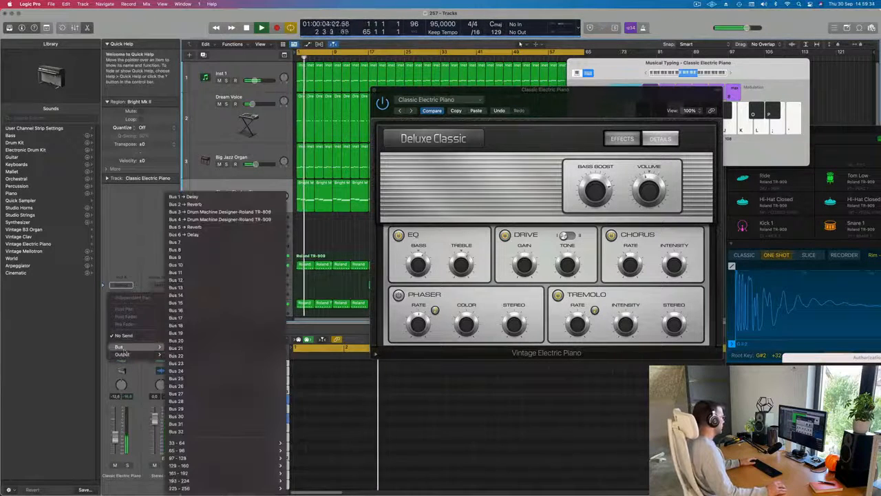
left_click(205, 241)
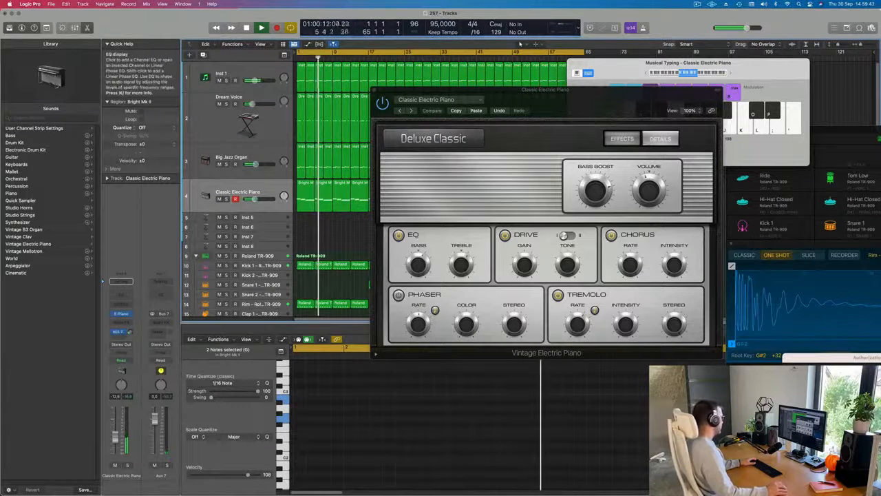
left_click(160, 323)
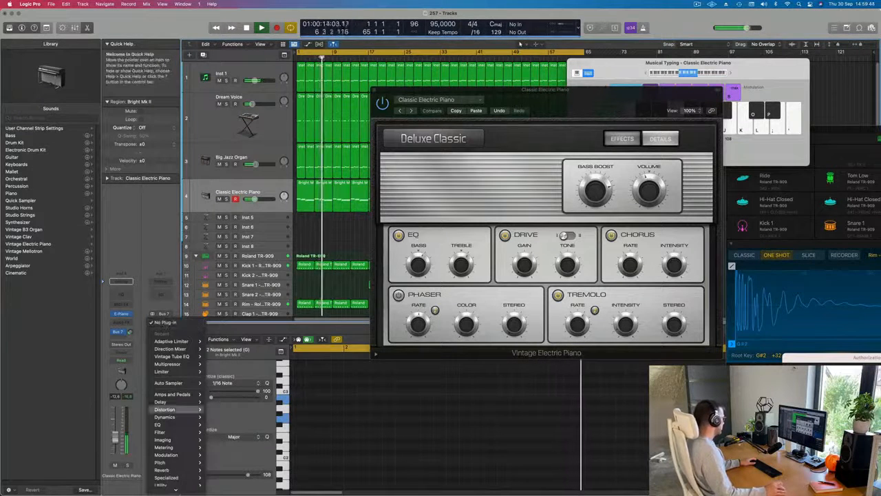
mouse_move(165, 470)
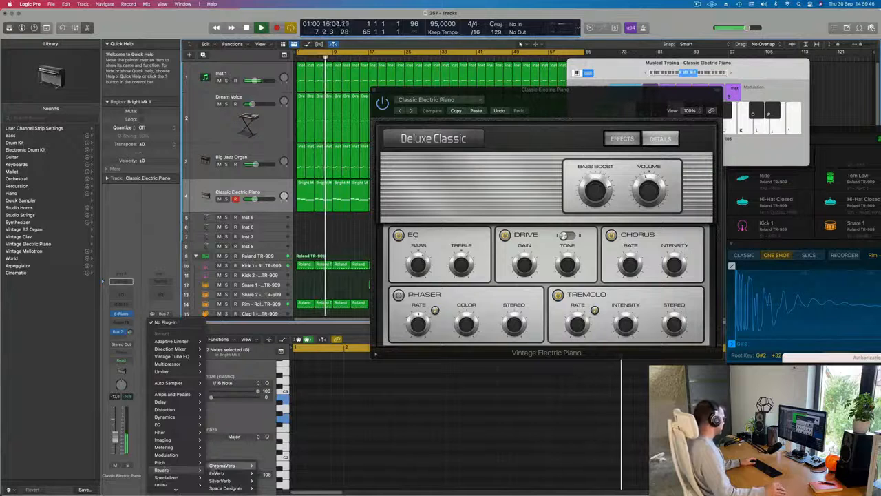
mouse_move(222, 481)
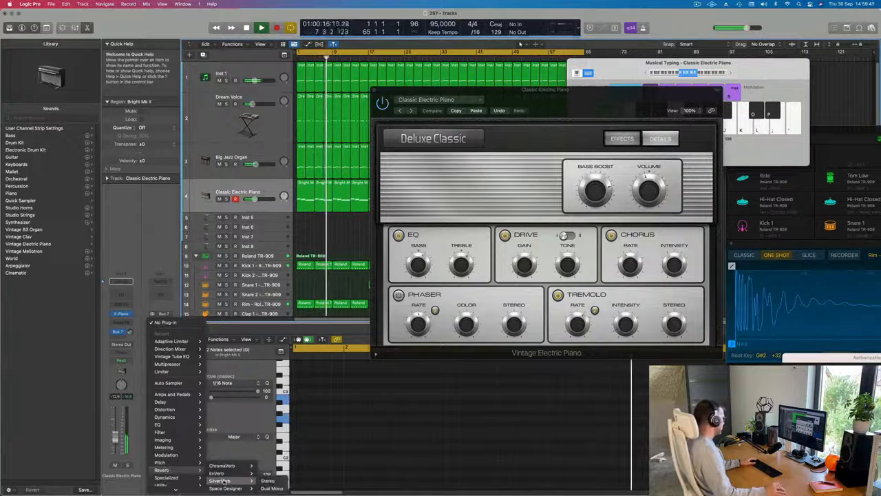
left_click(268, 481)
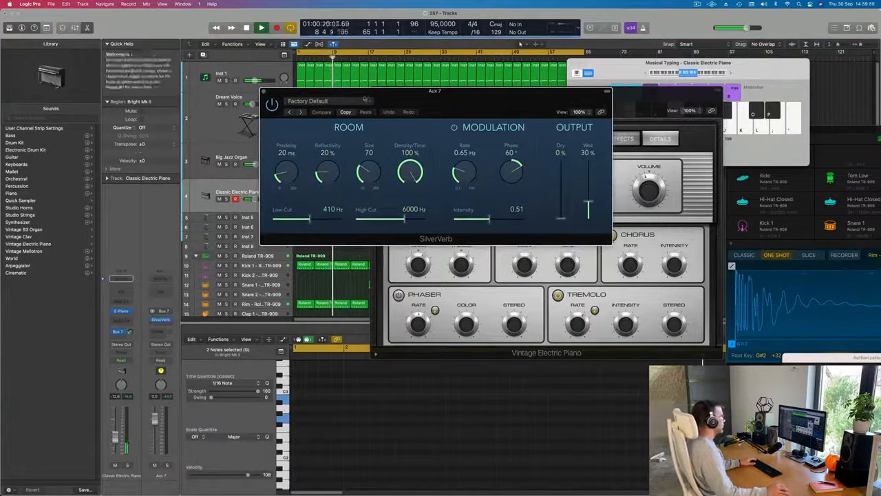
Step: Load the grandiose preset in SilverVerb and raise the electric piano's Bus 7 send level
left_click(365, 100)
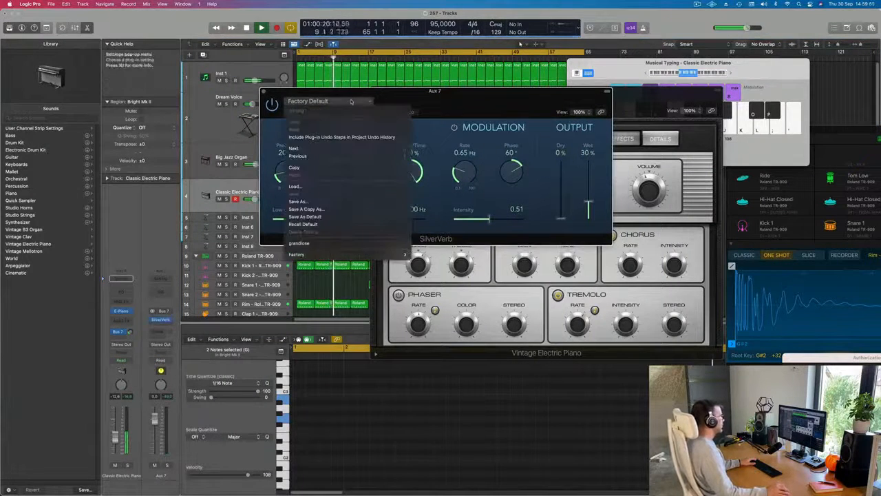
left_click(299, 245)
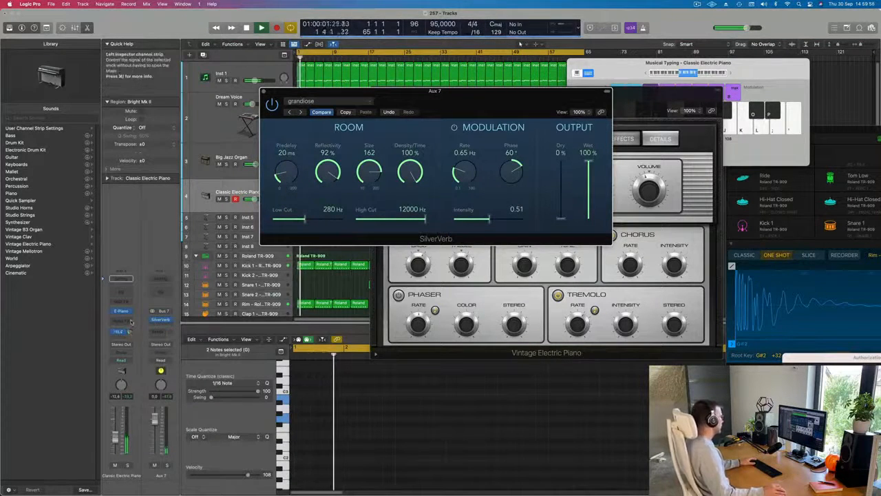
left_click_drag(129, 331, 129, 323)
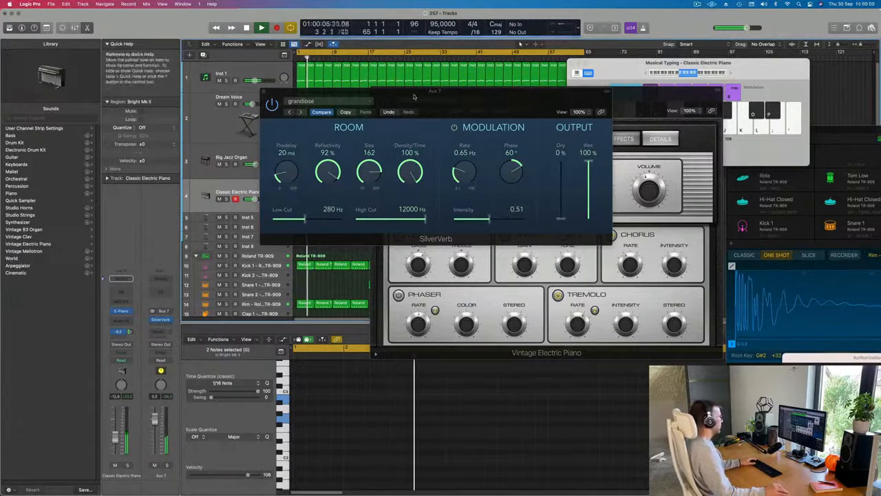
Step: Move the SilverVerb window clear of the electric piano plug-in and audition the Classic Suitcase Mk I and Classic Suitcase Mk IV presets
left_click_drag(413, 96, 880, 98)
left_click_drag(449, 106, 336, 84)
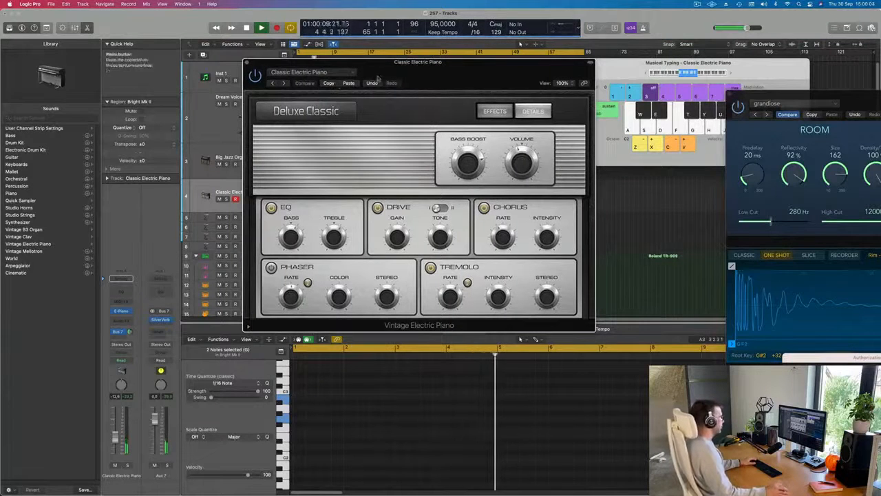
key("Return")
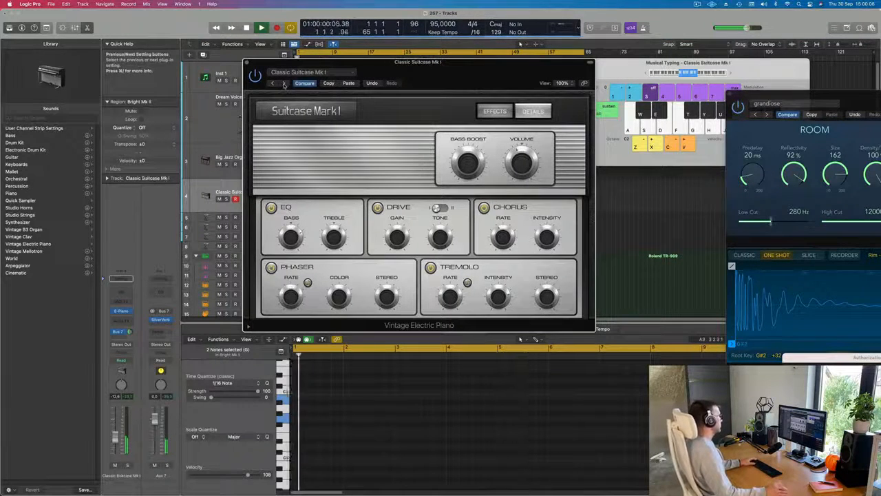
left_click(284, 84)
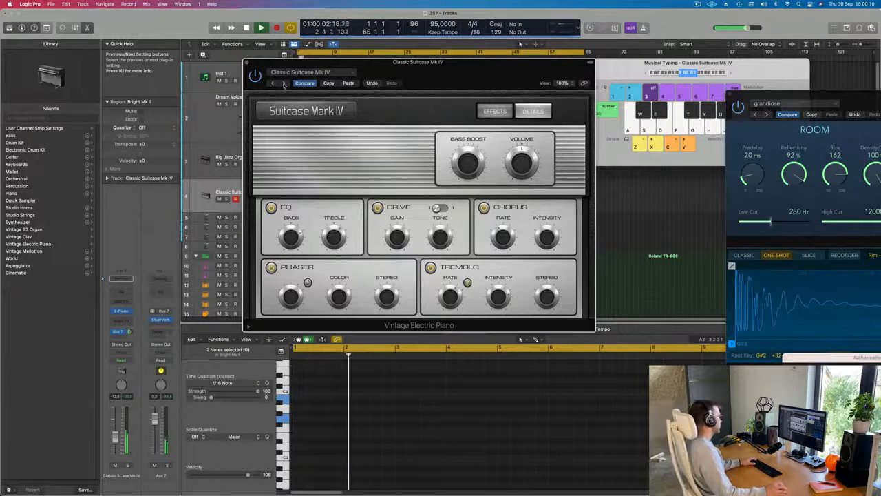
left_click_drag(453, 72, 434, 96)
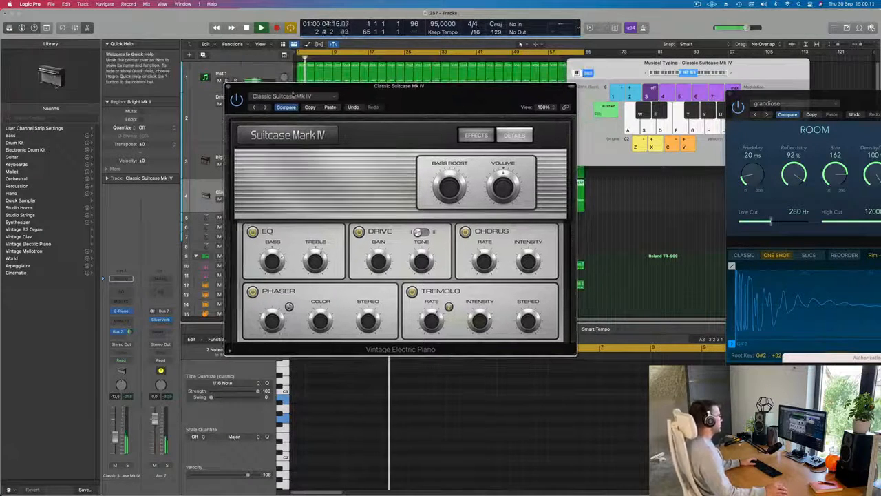
Step: Reload the Bright Mk II preset and audition the following electric piano presets one by one, settling on Clean Tines Are Mine
left_click(293, 95)
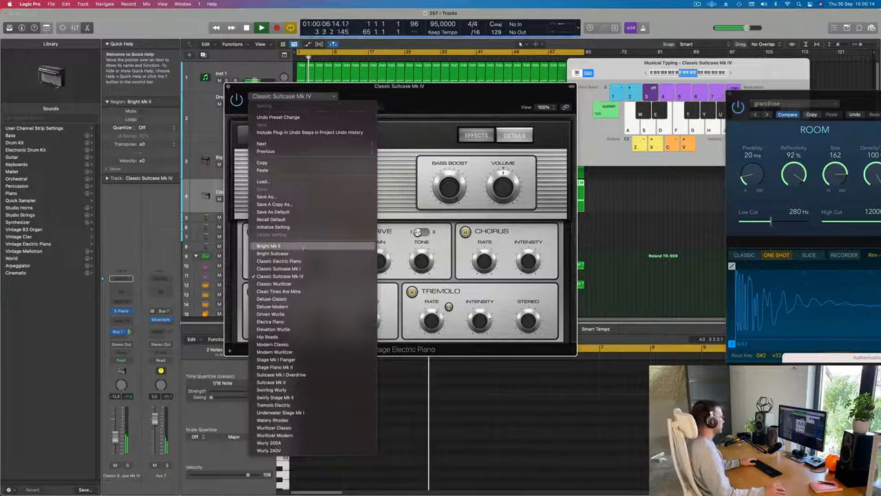
left_click(303, 247)
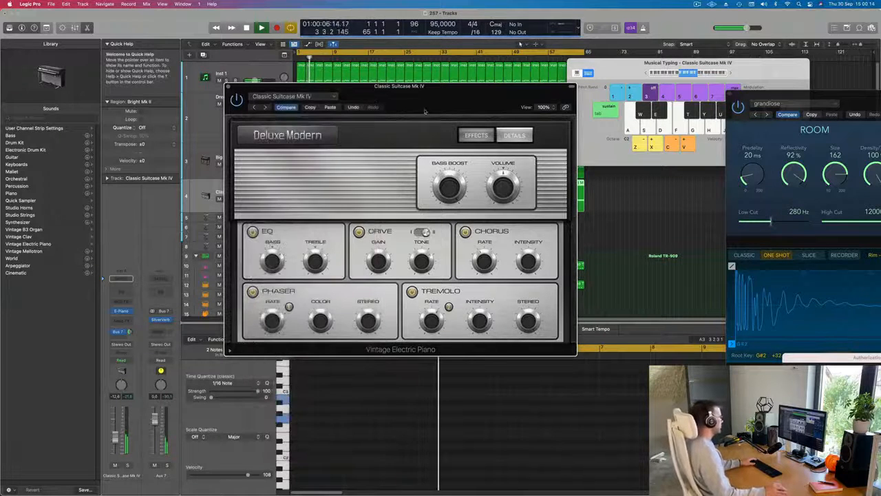
left_click(267, 108)
left_click(266, 107)
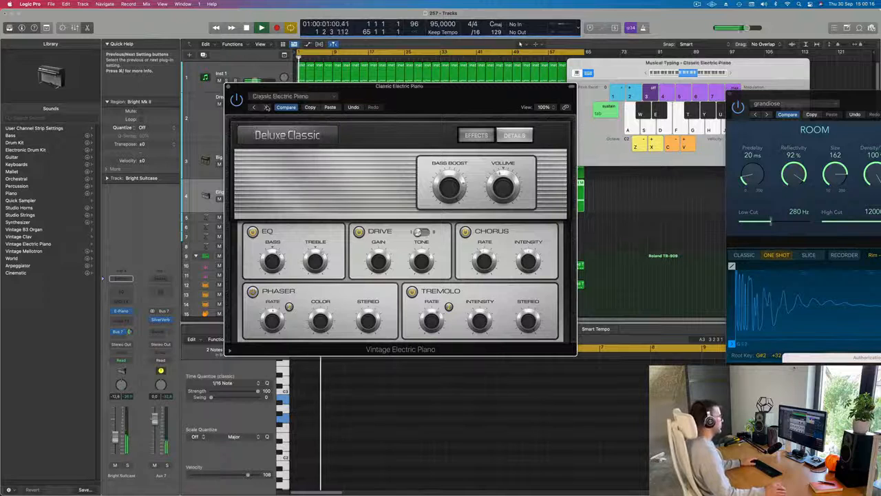
left_click(266, 108)
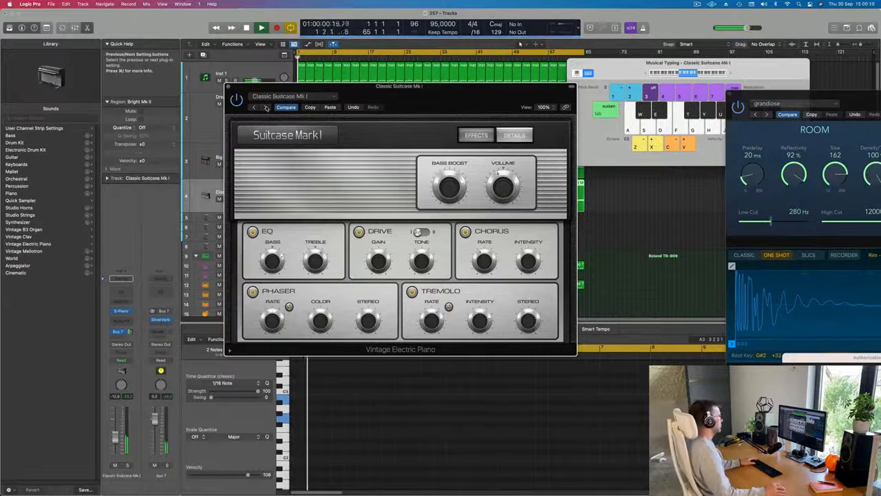
left_click(266, 108)
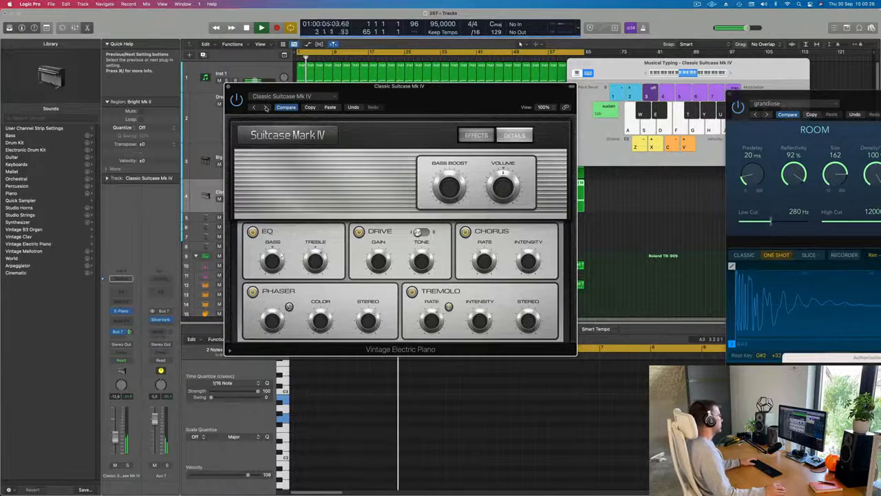
left_click(266, 107)
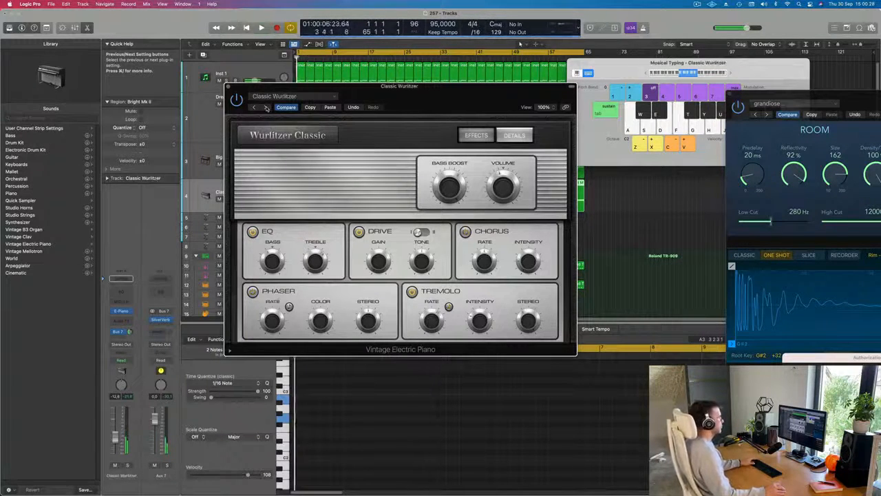
left_click(267, 108)
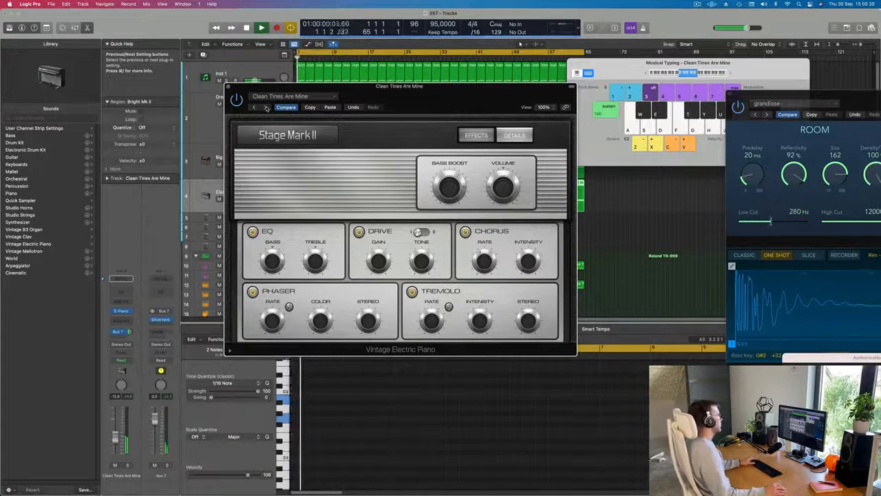
left_click(266, 107)
Step: Raise the electric piano track's volume to -6.0 dB and close the Vintage Electric Piano plug-in window
left_click_drag(418, 88, 450, 106)
left_click(372, 104)
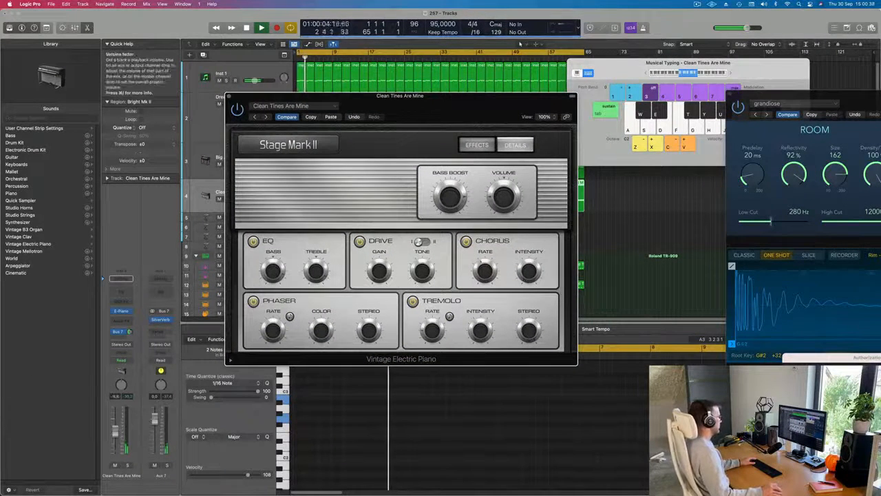
left_click_drag(115, 439, 115, 431)
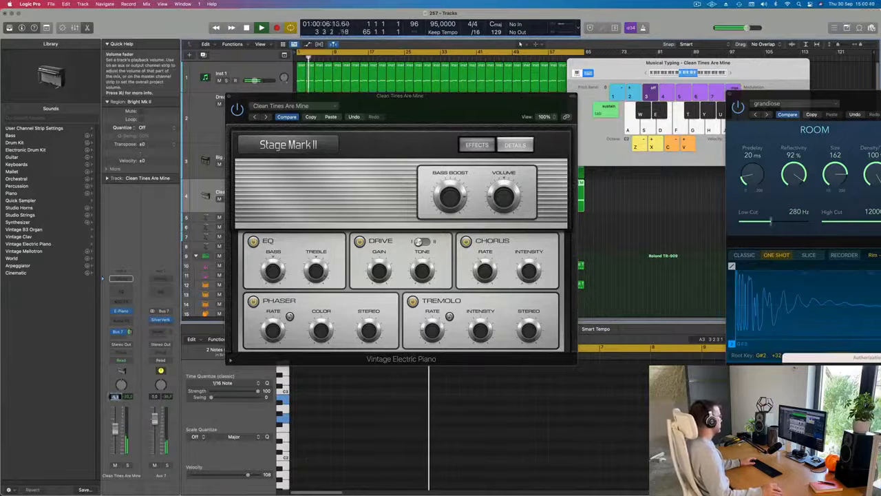
left_click_drag(414, 97, 314, 102)
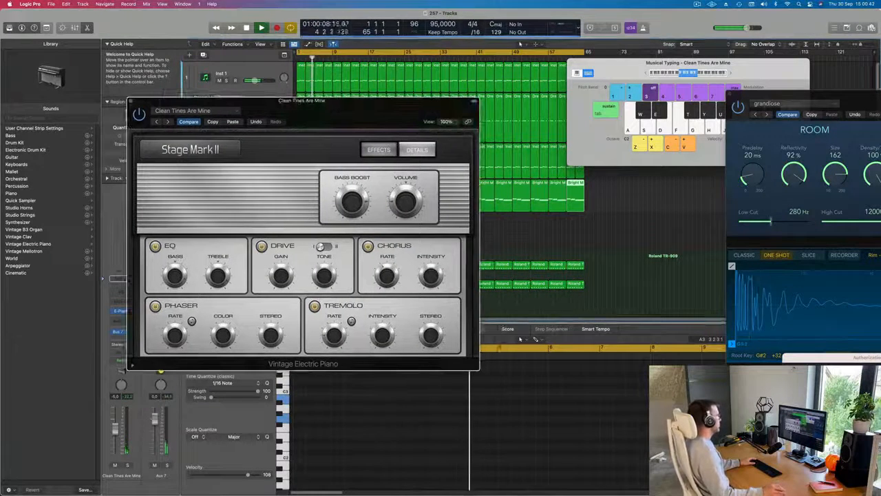
left_click(131, 101)
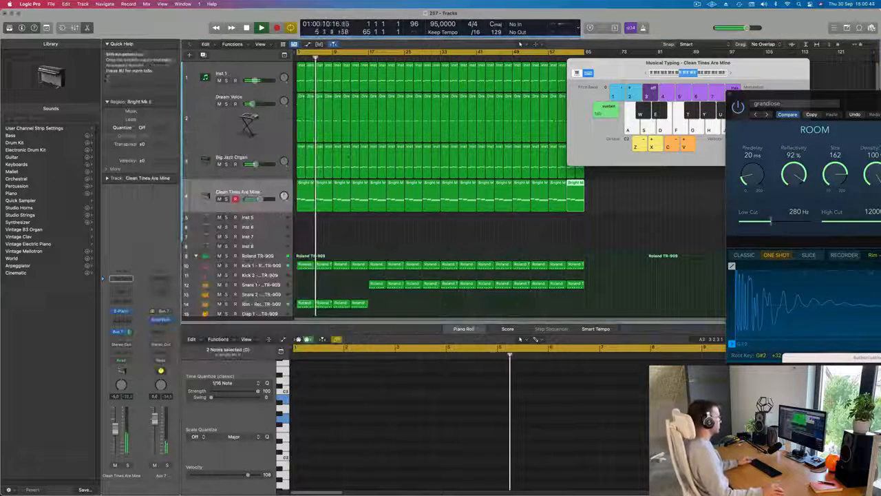